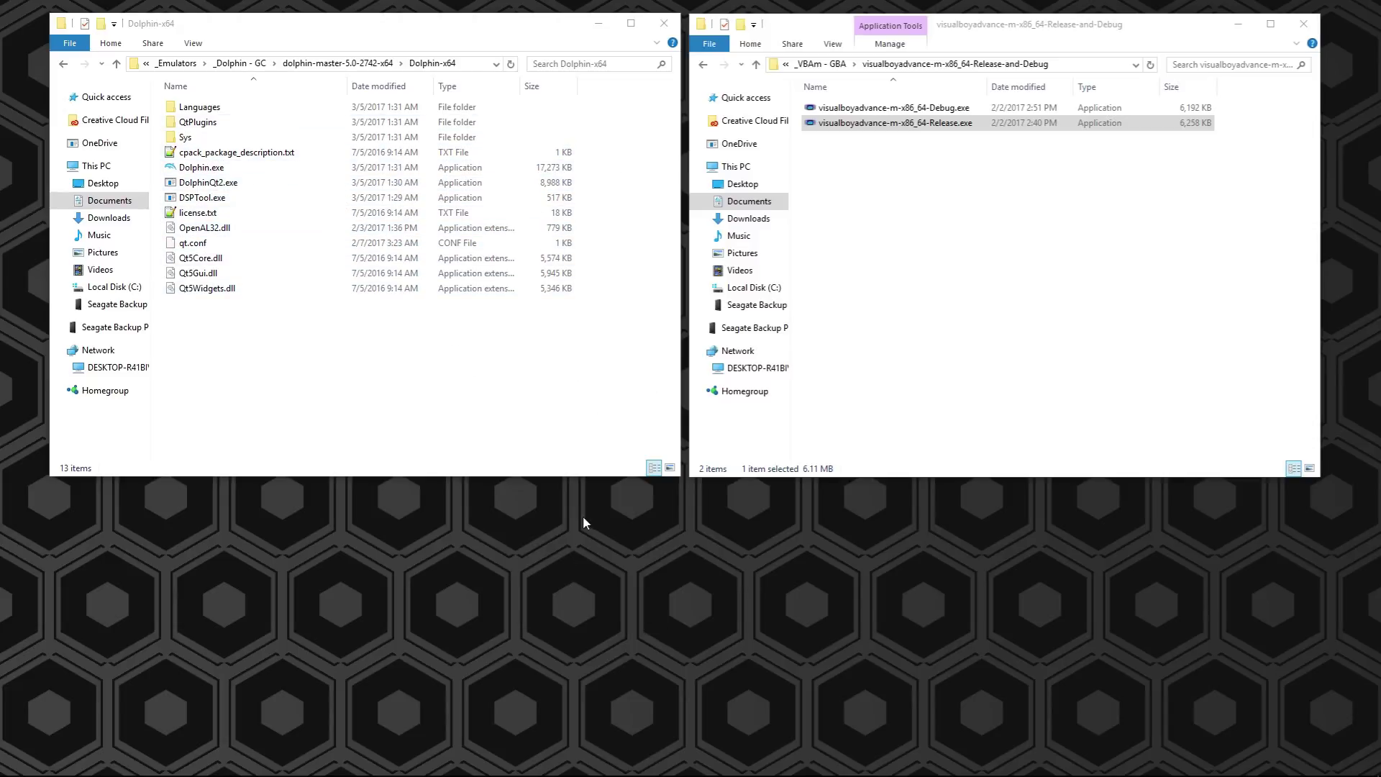
Launch the Dolphin emulator from Dolphin.exe in the Dolphin-x64 folder
click(1098, 331)
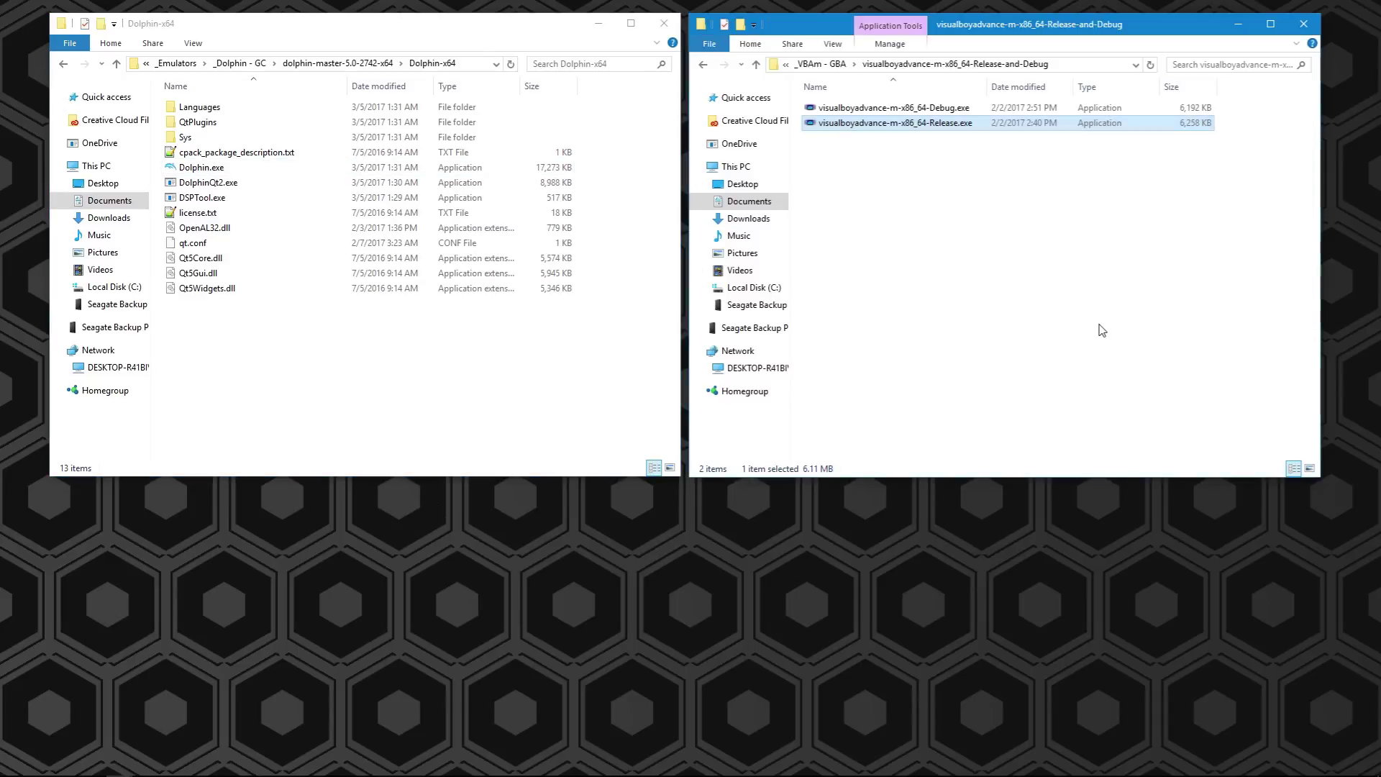
click(637, 584)
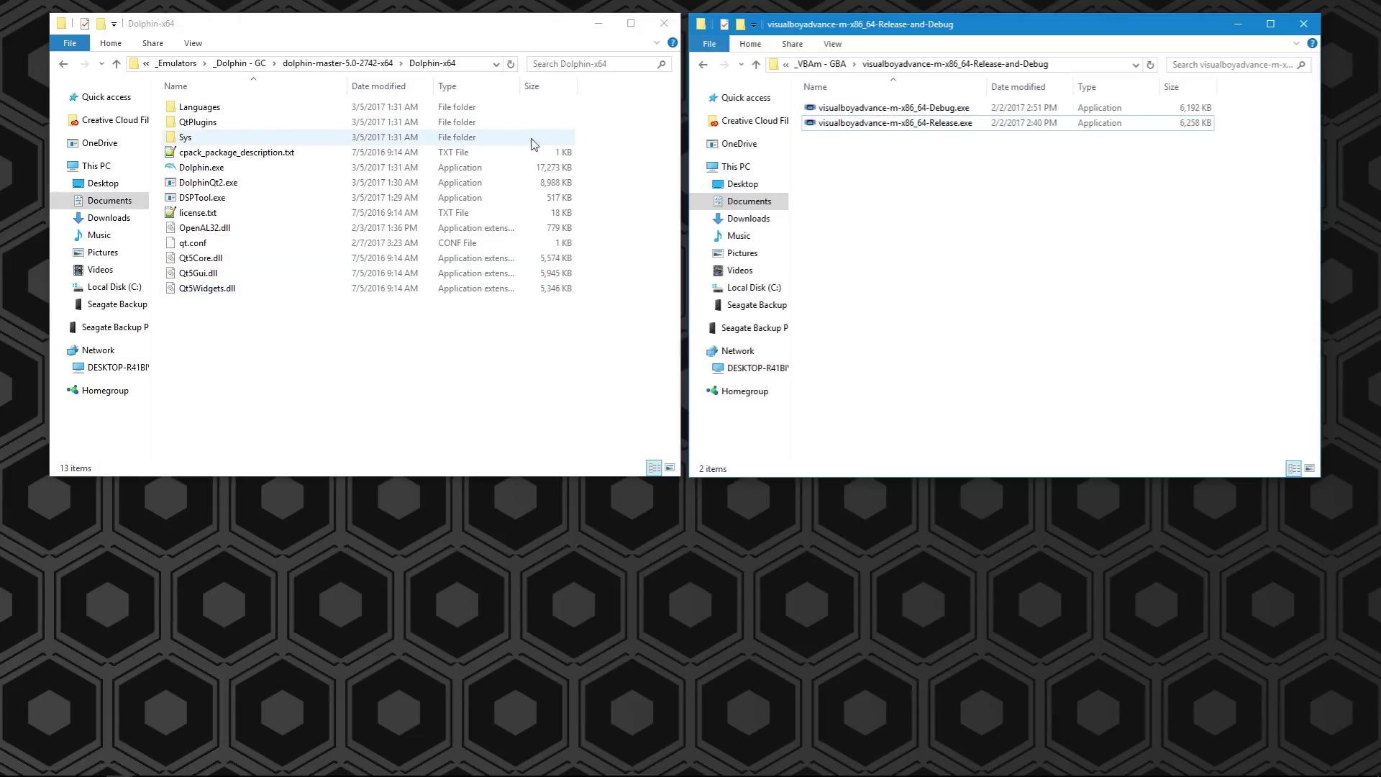
double_click(202, 168)
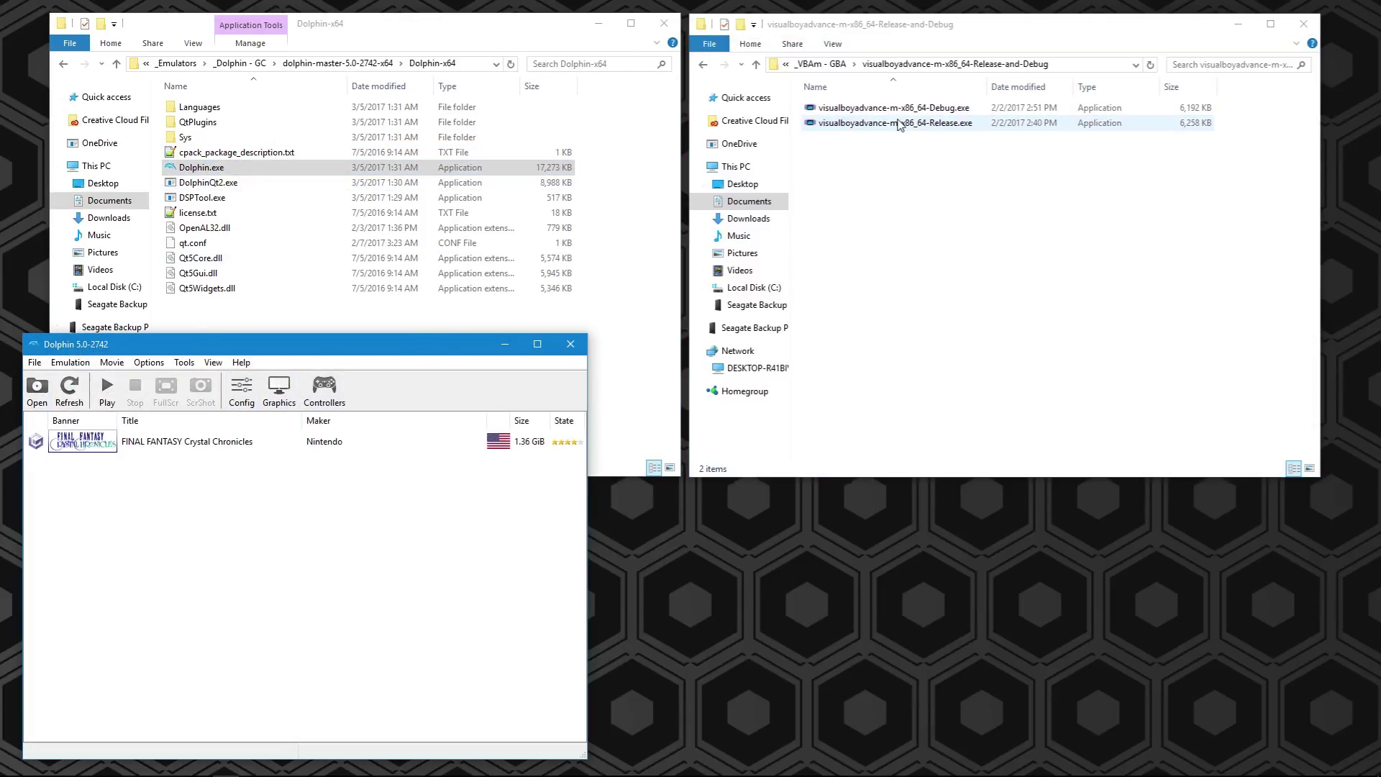
Launch visualboyadvance-m-x86_64-Release.exe, dismiss the JoyBus error, and place the emulator window beside Dolphin's
double_click(899, 123)
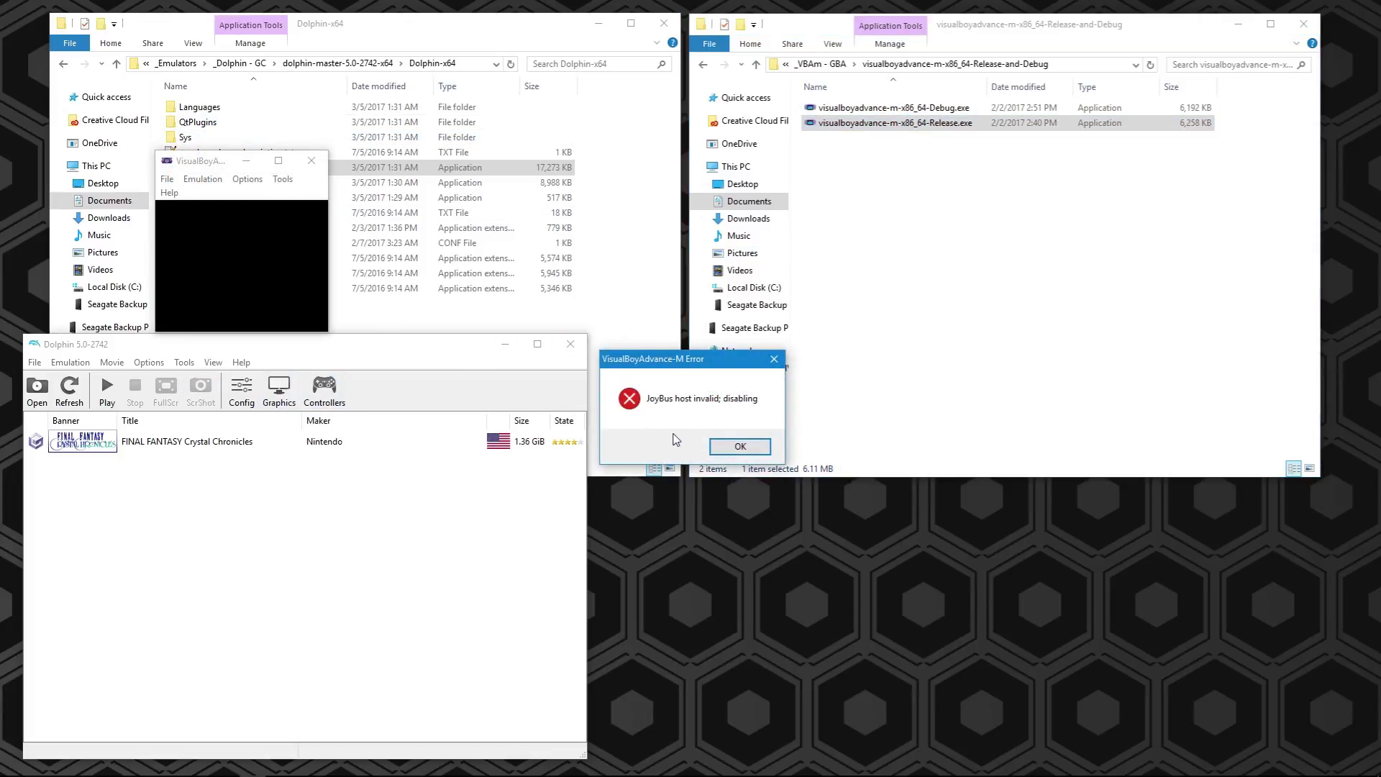
click(716, 452)
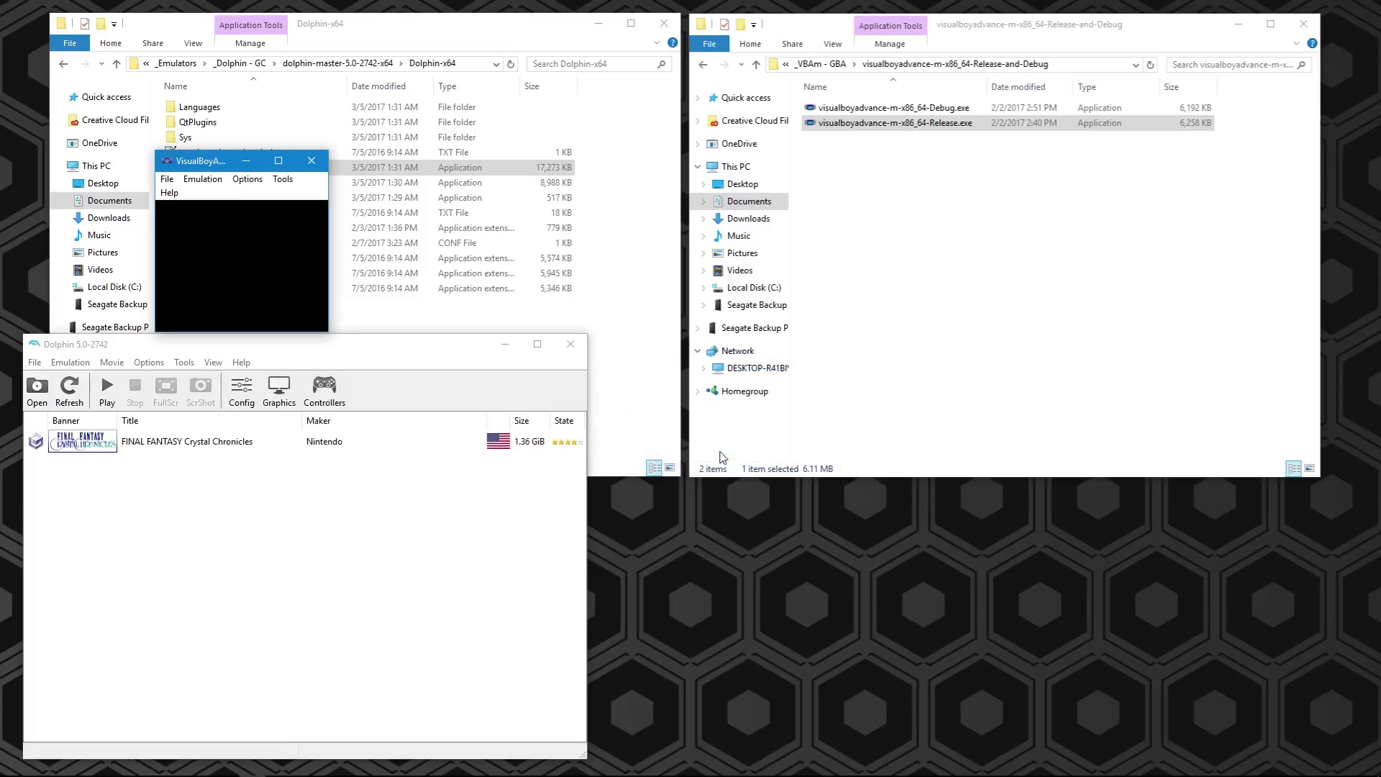
drag(185, 174, 746, 540)
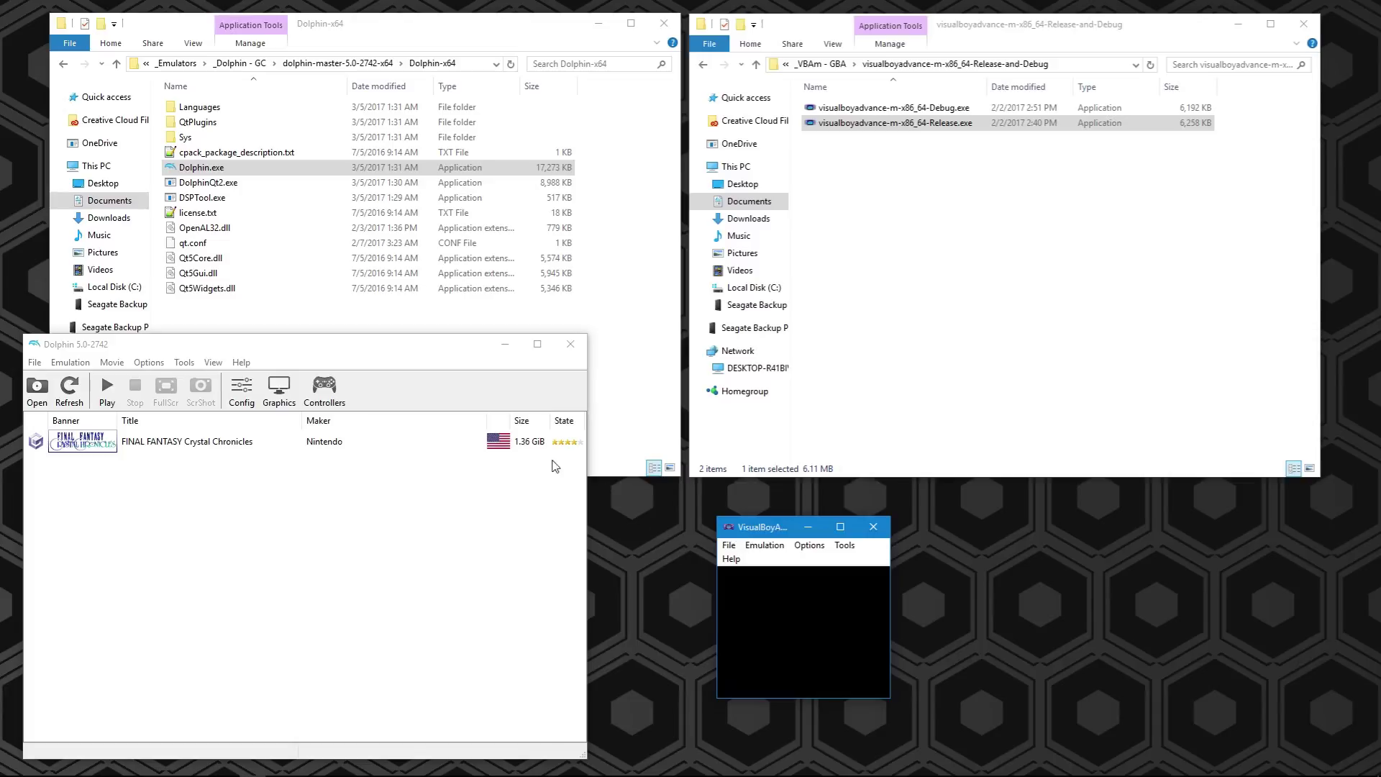
Open Dolphin's general configuration and look through the Interface, GameCube, Paths and Advanced settings, ending on the audio DSP emulator engine
click(313, 466)
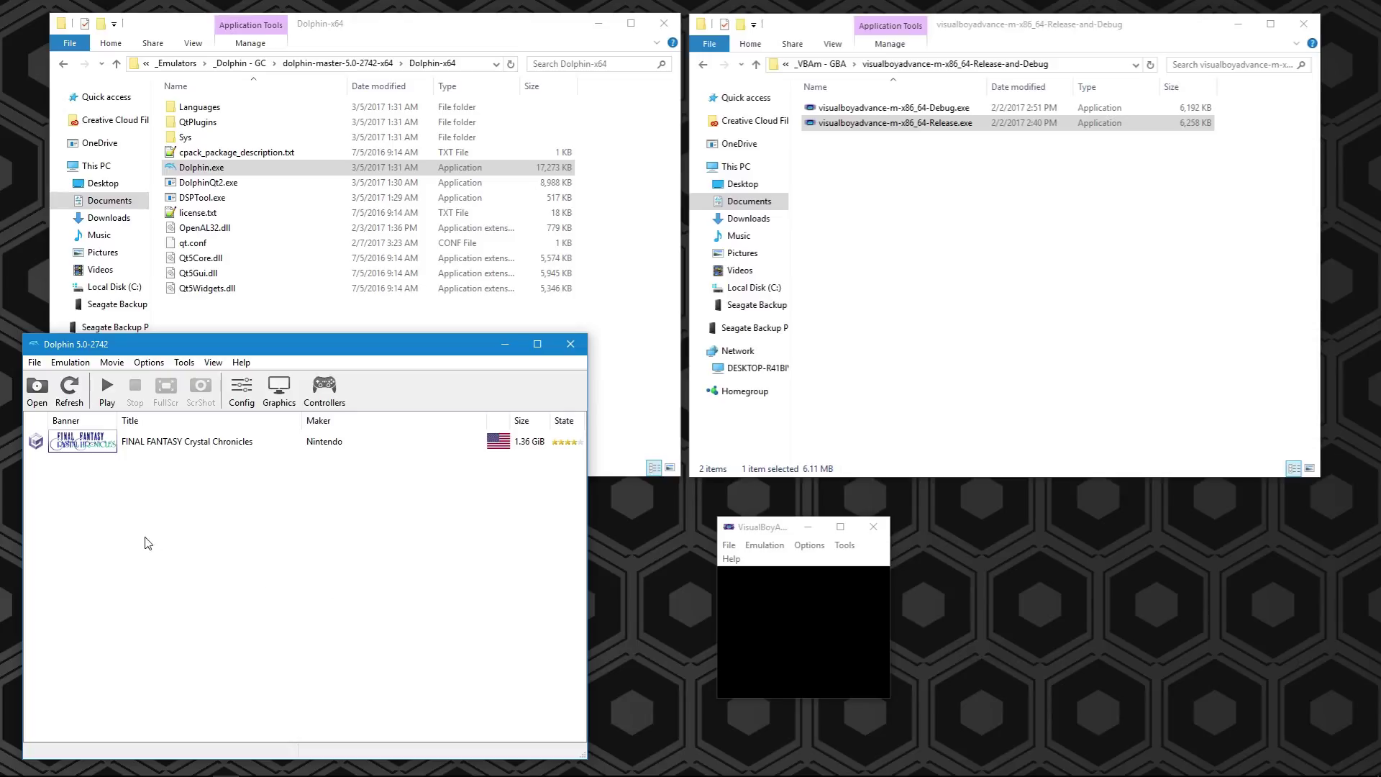
click(250, 397)
click(210, 363)
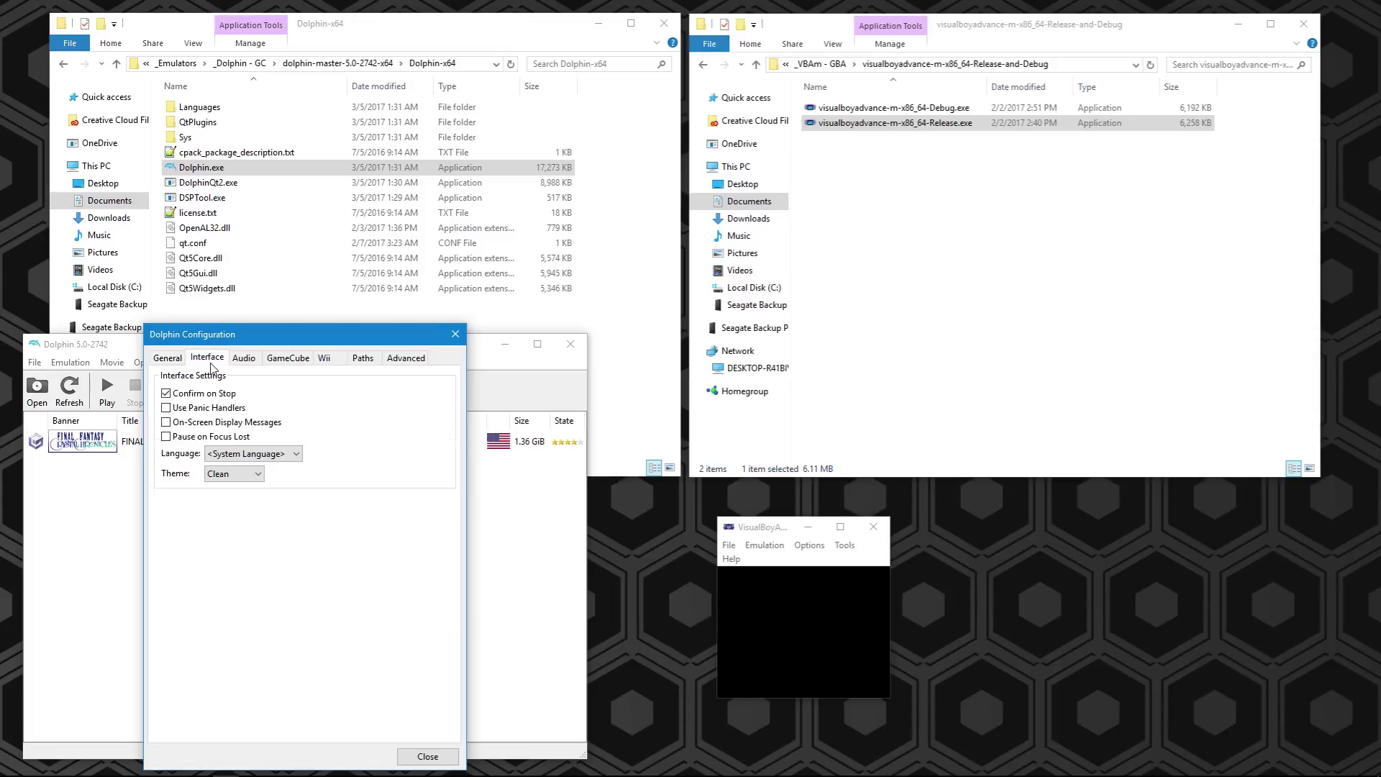
click(248, 358)
click(286, 358)
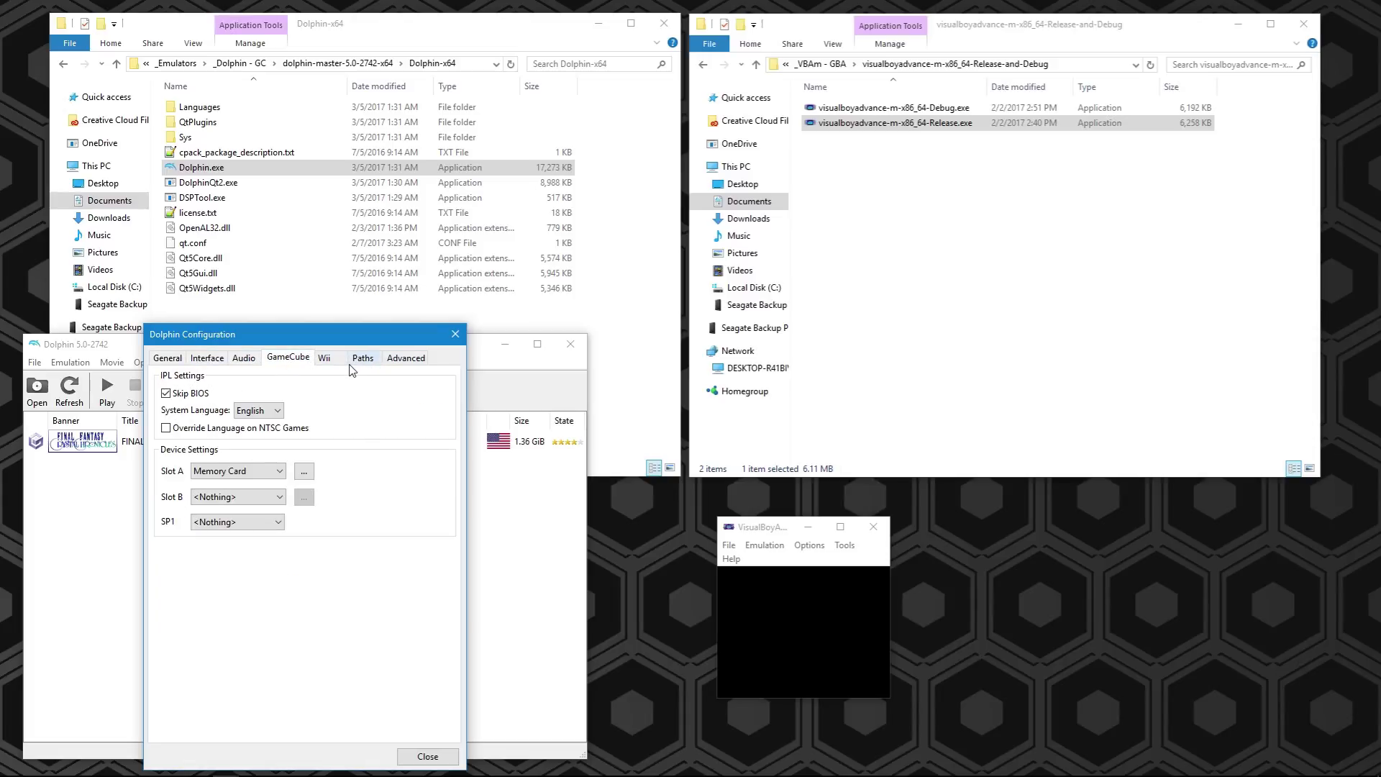
click(346, 363)
click(363, 358)
click(404, 357)
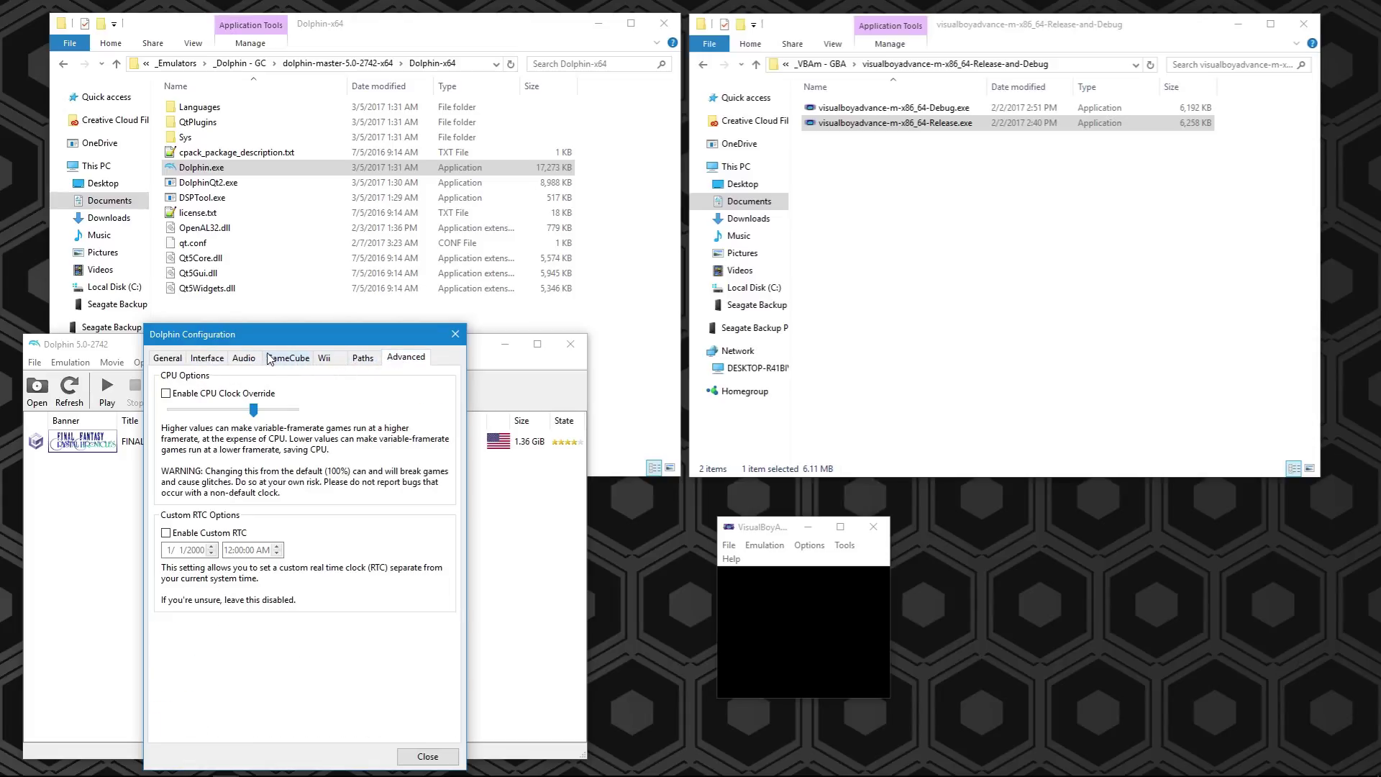
click(243, 357)
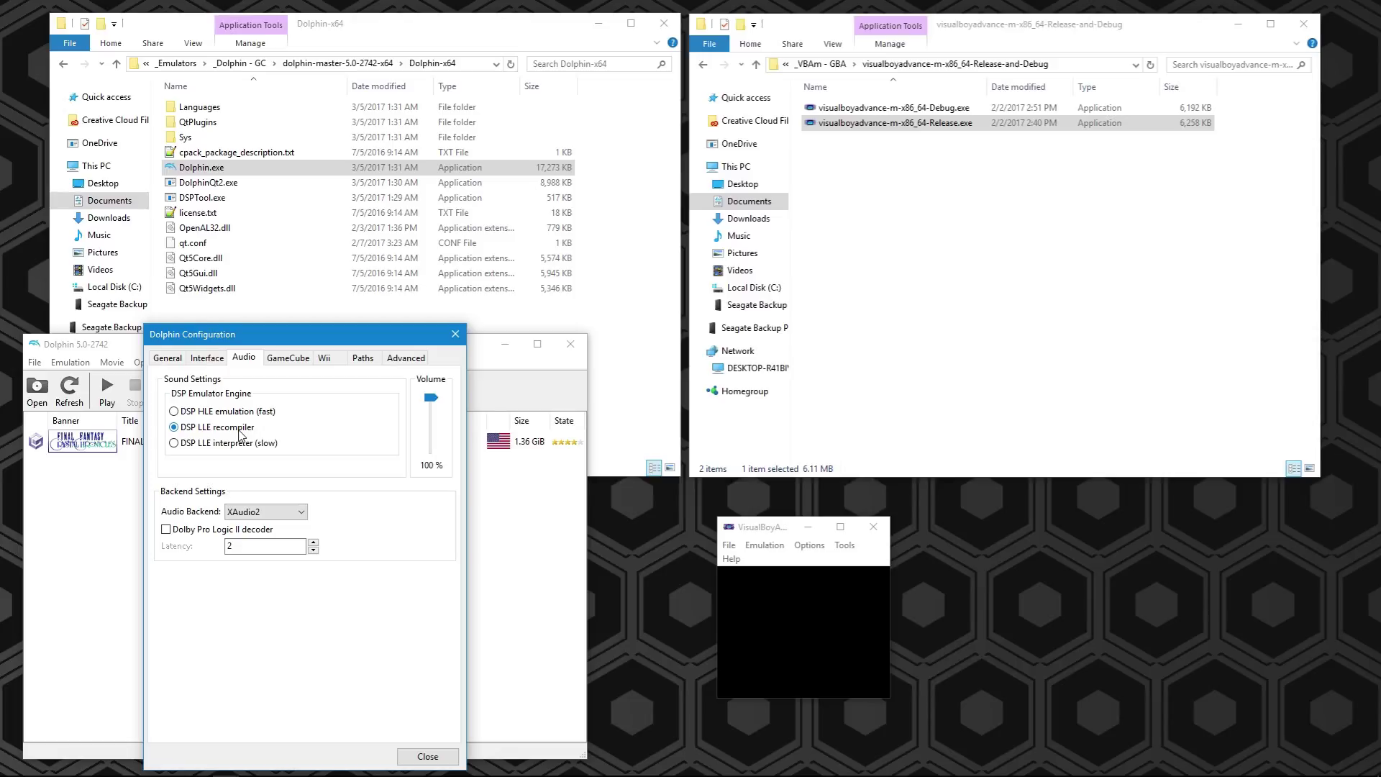
drag(764, 532, 799, 536)
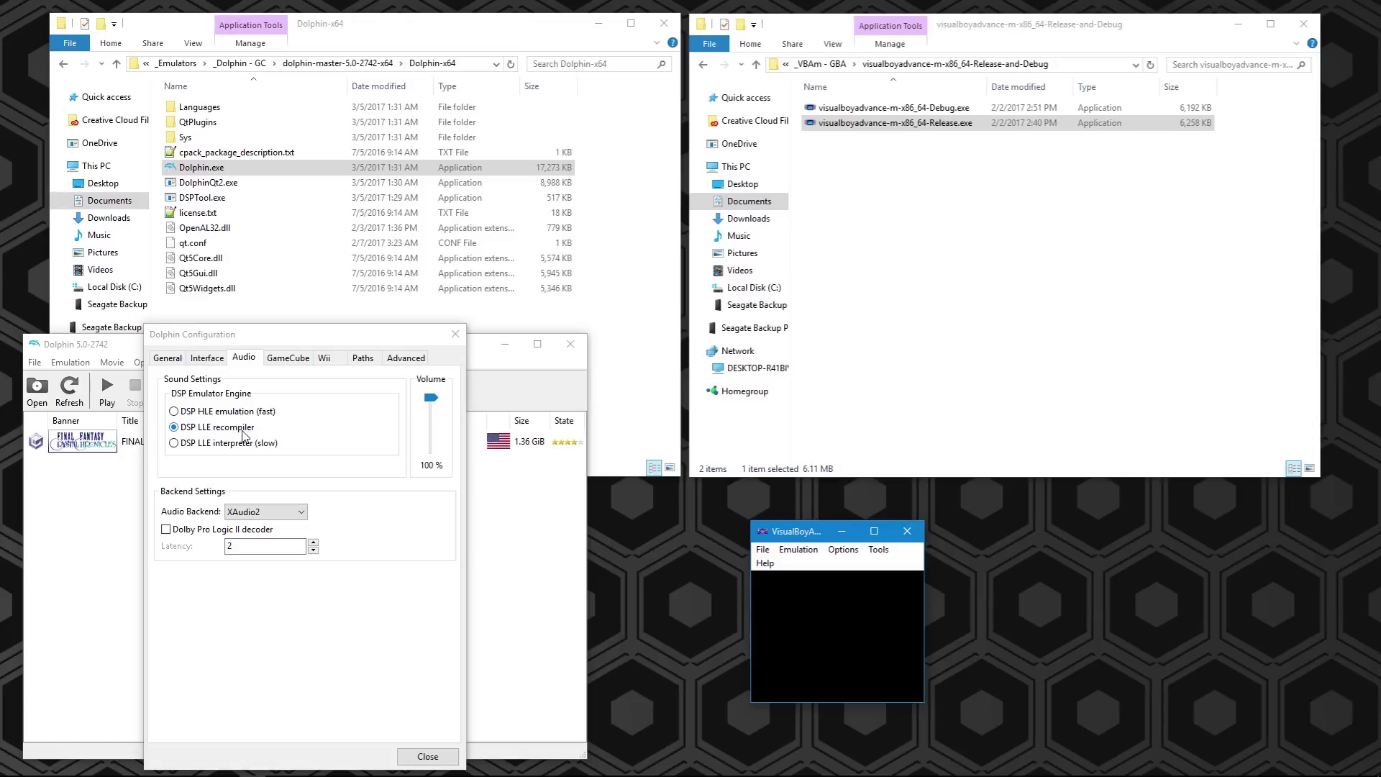
drag(772, 532, 726, 514)
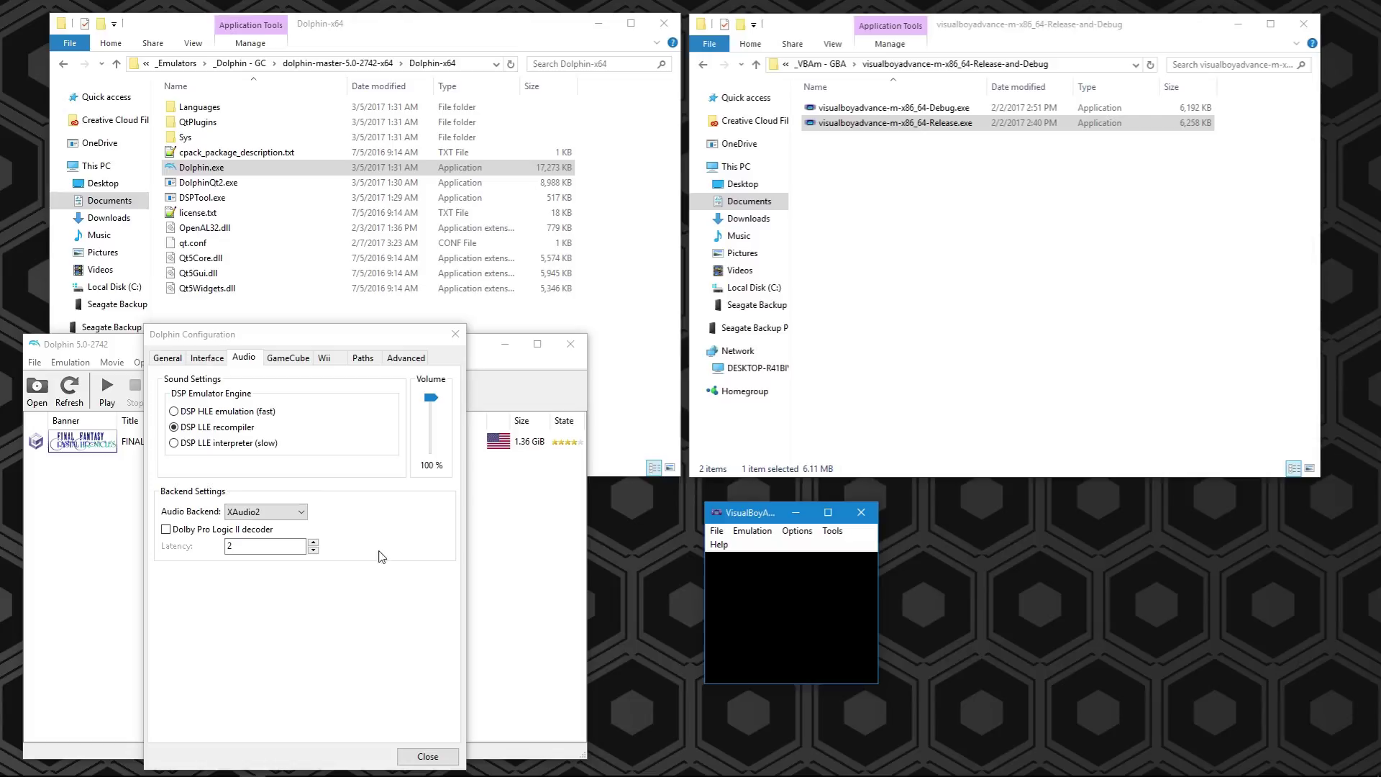
Compare Dolphin's Interface and Audio settings and examine the available audio backends
click(208, 359)
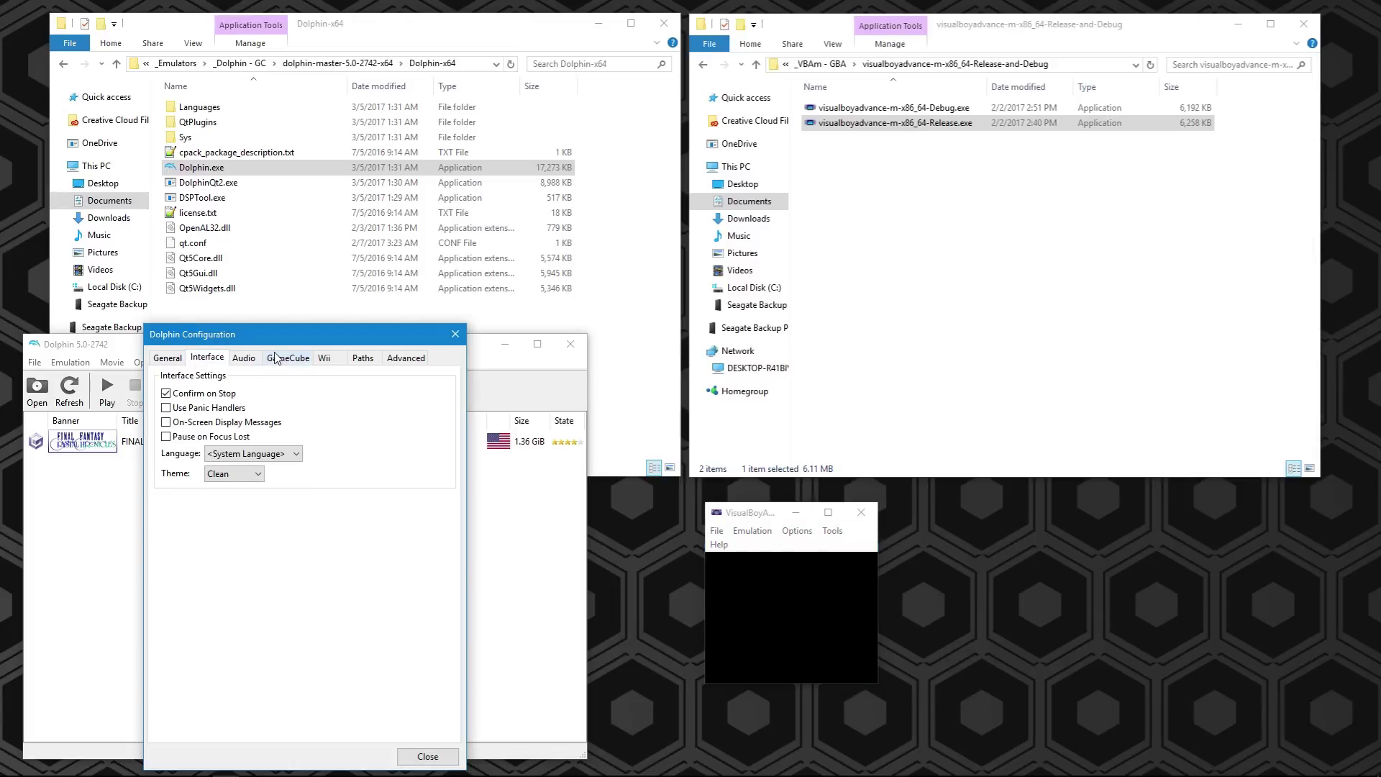
click(282, 358)
click(254, 356)
click(220, 358)
click(236, 360)
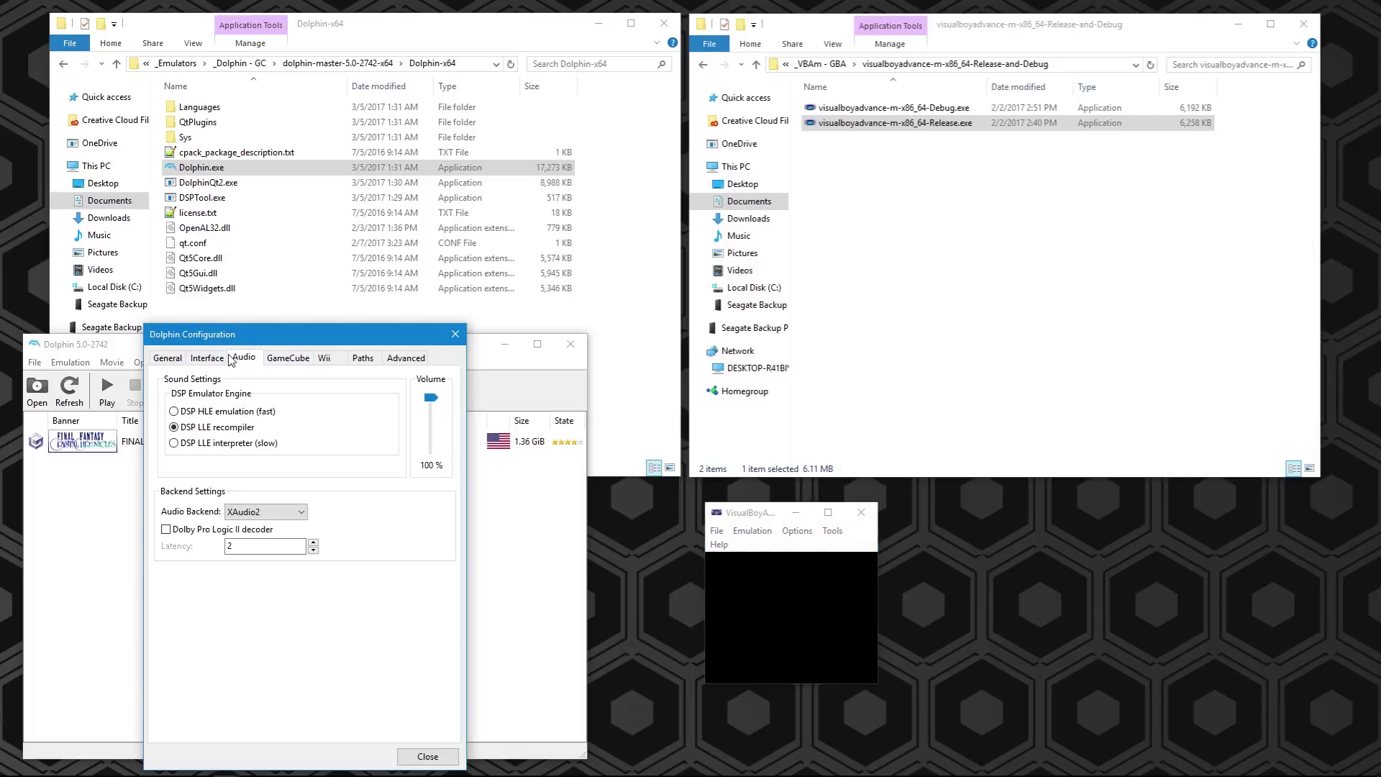
click(222, 360)
click(239, 361)
click(278, 512)
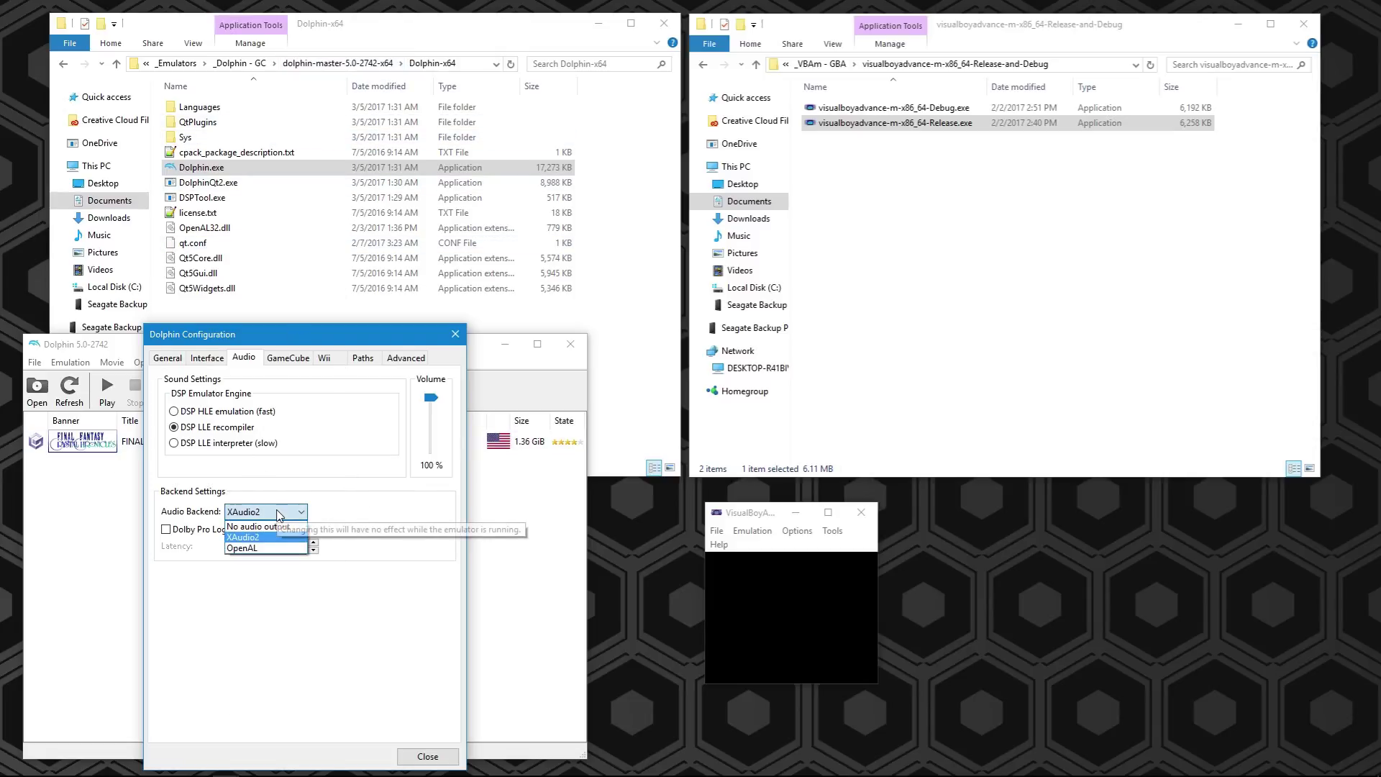
click(278, 512)
click(279, 512)
click(278, 512)
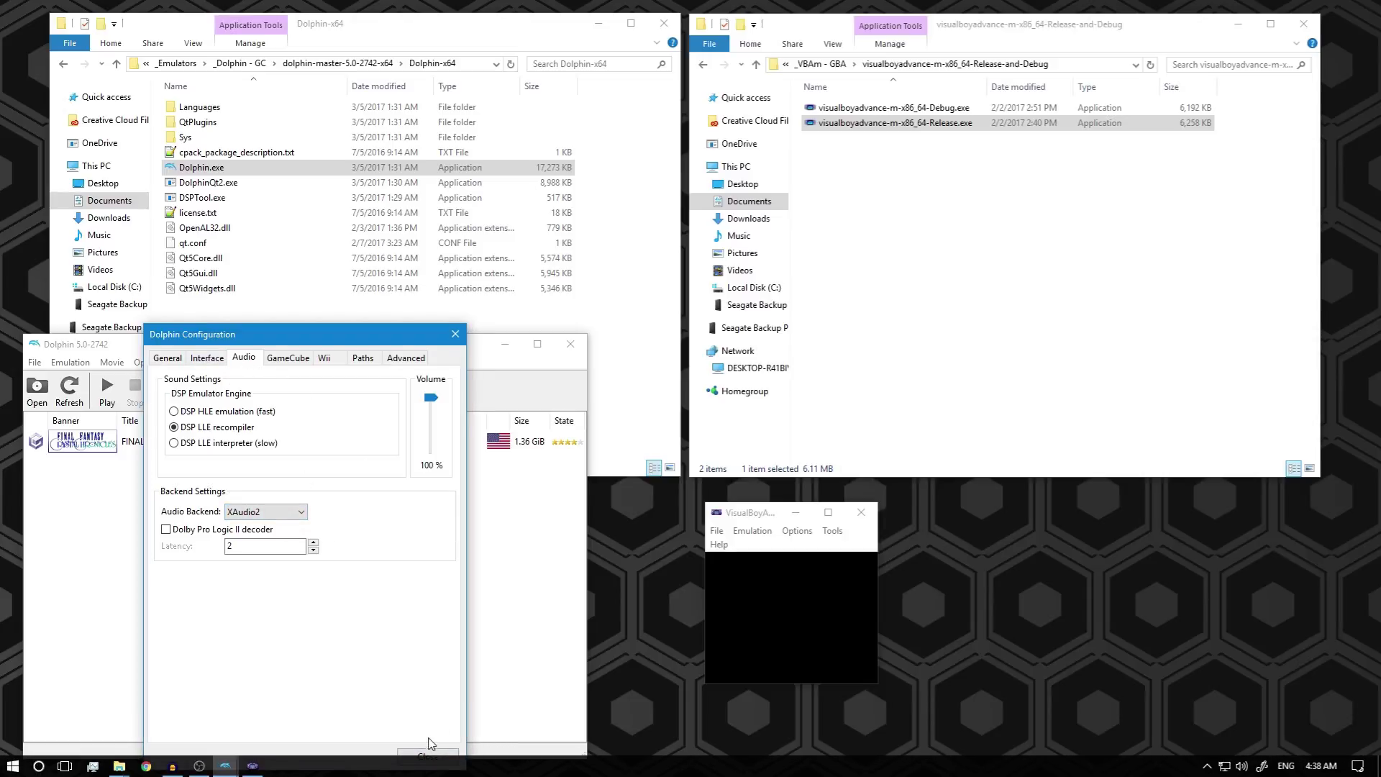
Check Dolphin's General and Interface settings, including the panic handler option, and close the configuration
click(207, 358)
click(182, 358)
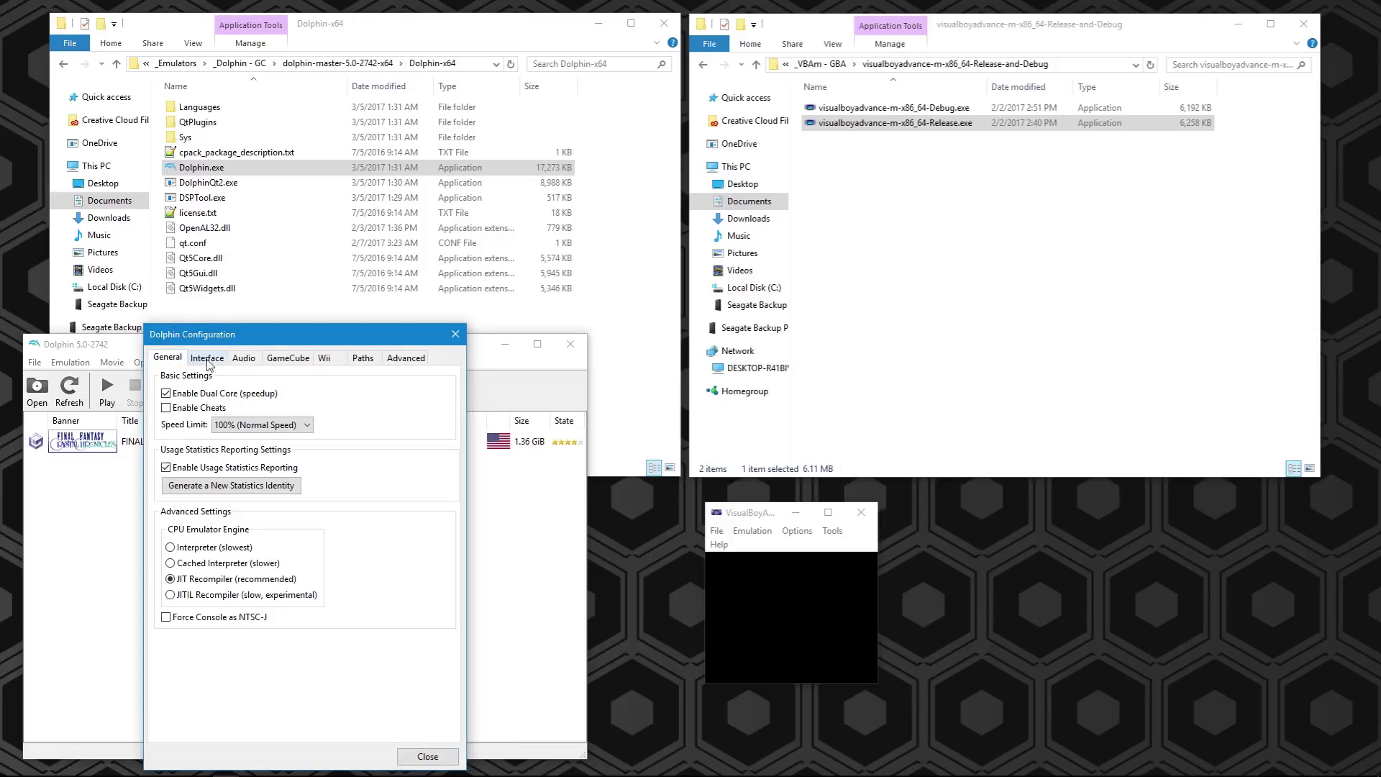
click(202, 357)
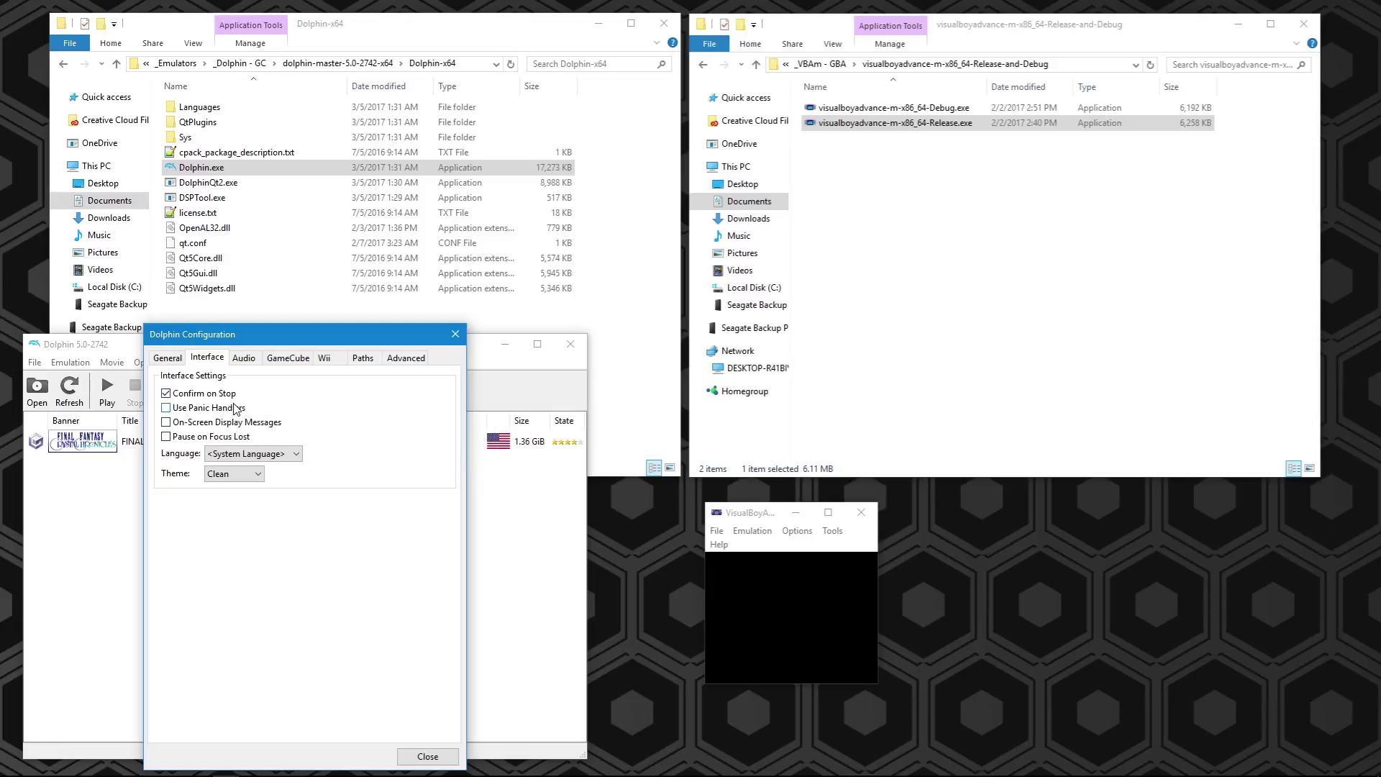
click(424, 754)
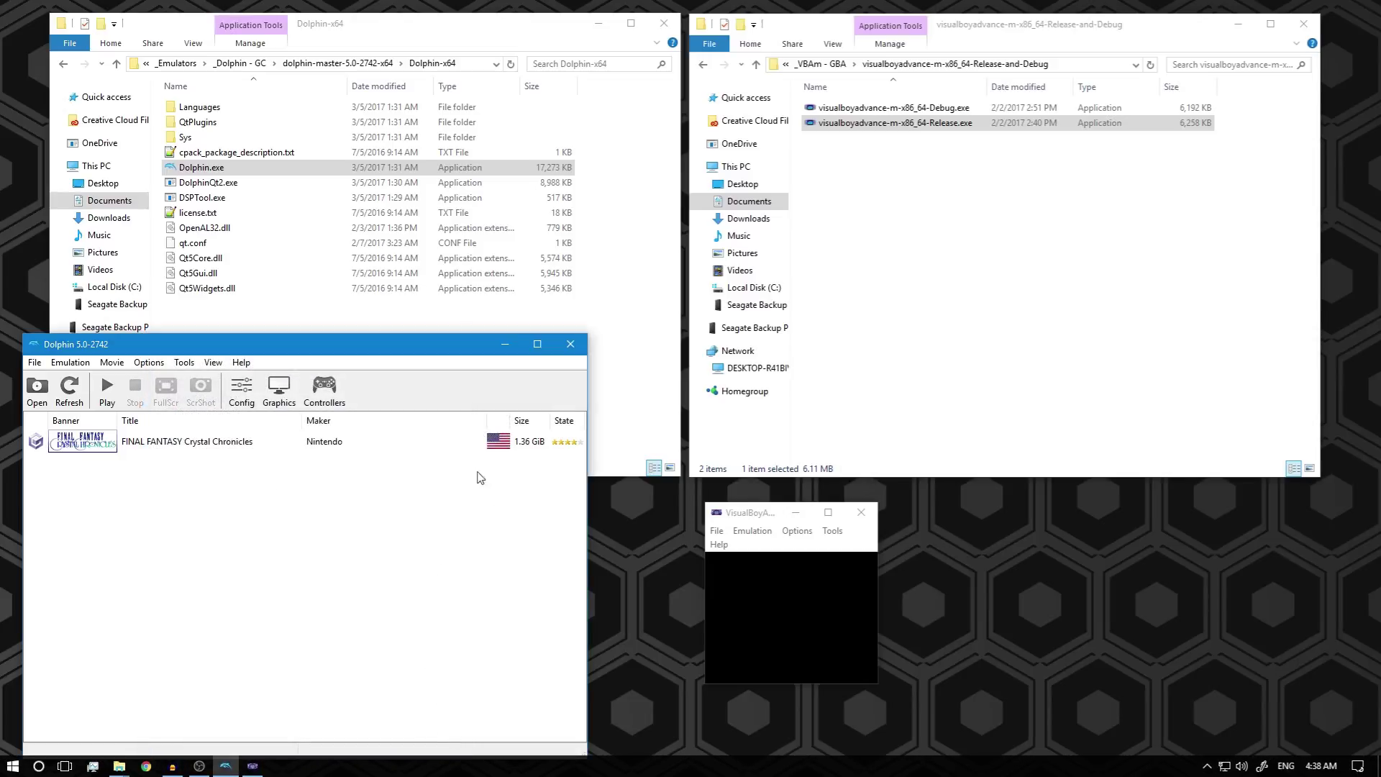
Open Dolphin's graphics configuration and examine the Hacks, Advanced and Enhancements settings, including resolution, anti-aliasing and anisotropic filtering
click(277, 390)
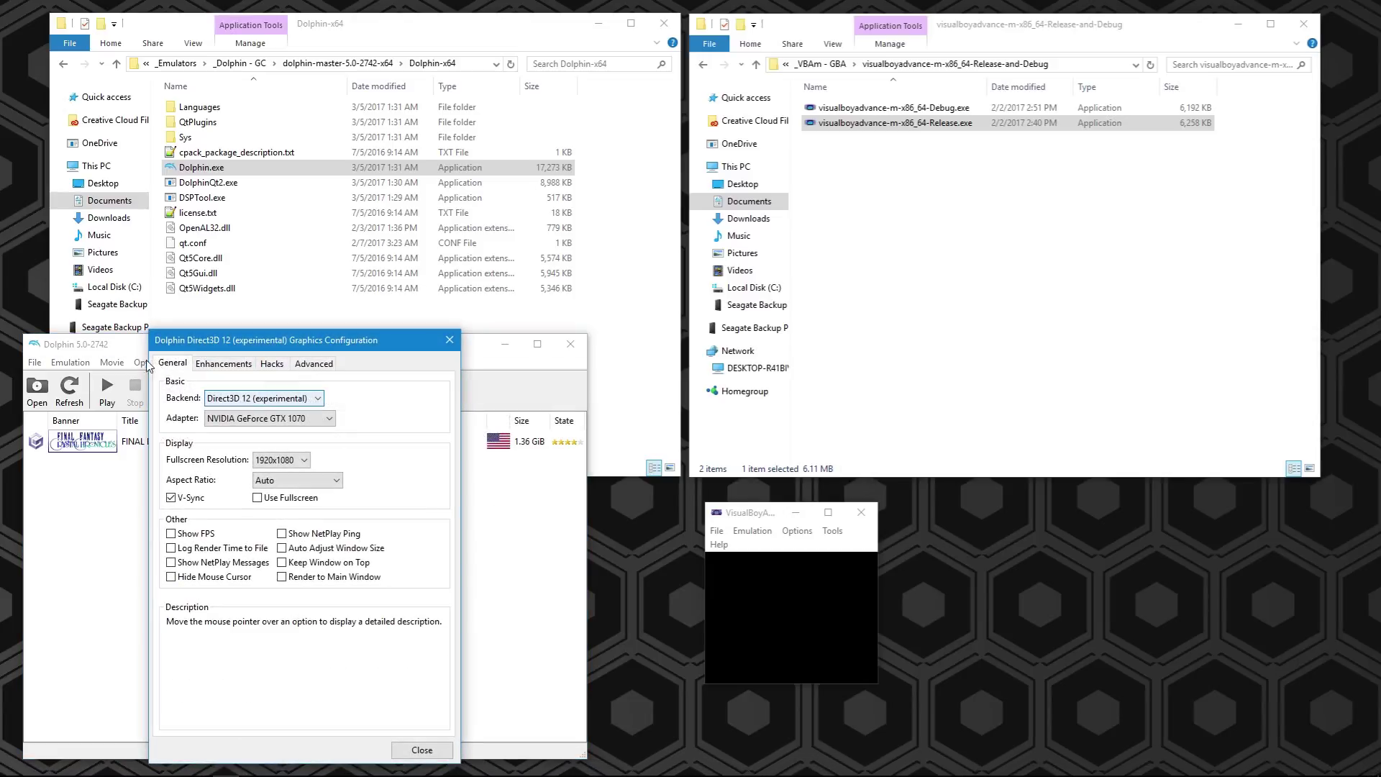
click(217, 369)
click(297, 367)
click(274, 367)
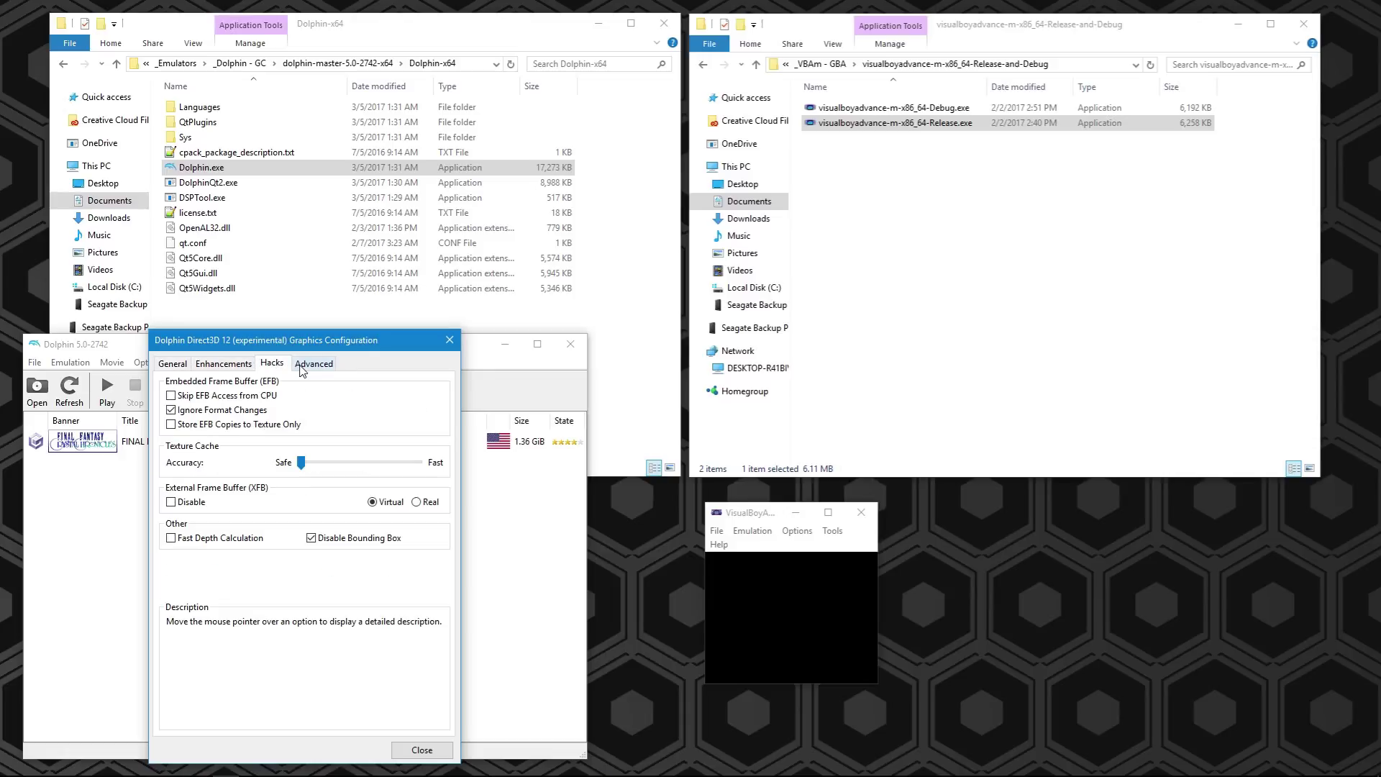
click(216, 364)
click(266, 363)
click(301, 366)
click(280, 367)
click(216, 367)
click(276, 365)
click(208, 367)
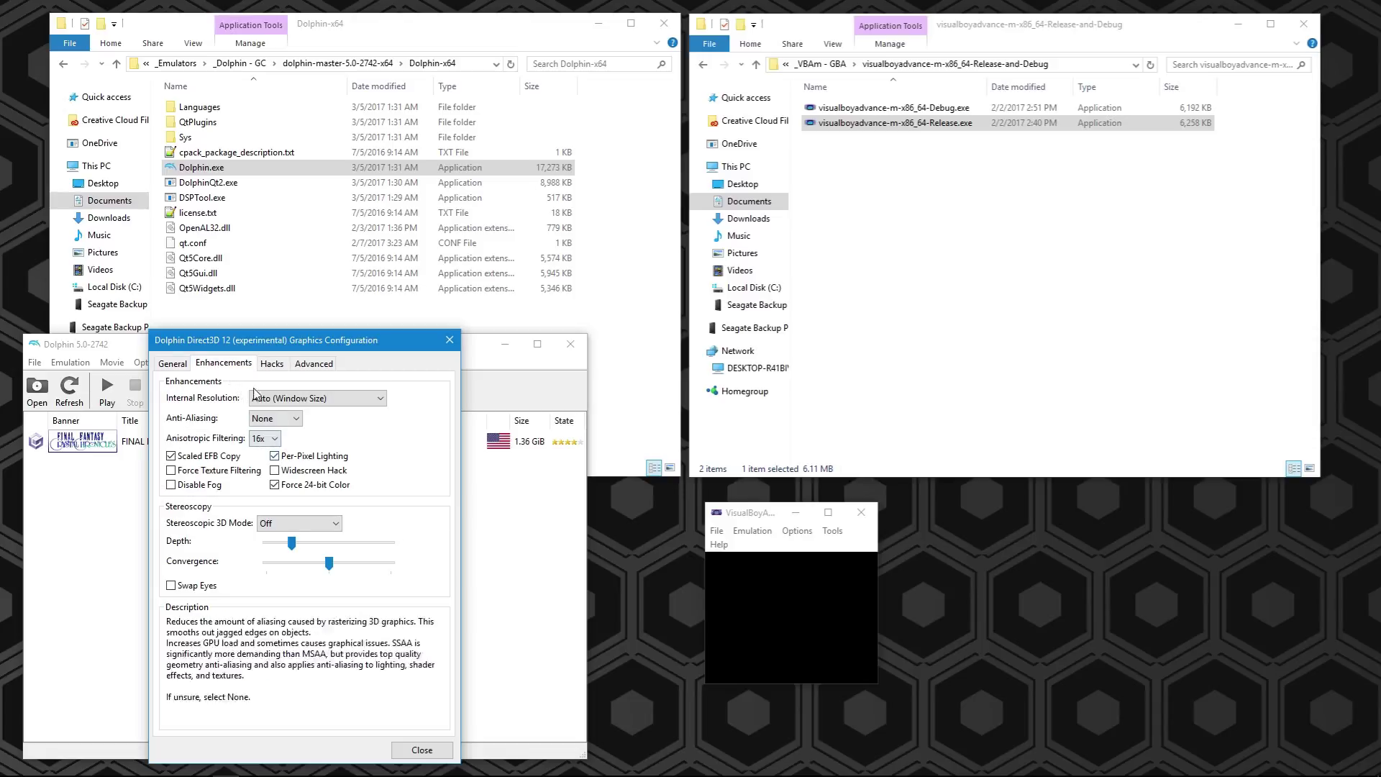
Review the graphics backend and adapter, recheck the remaining graphics settings, and close the graphics configuration
click(174, 364)
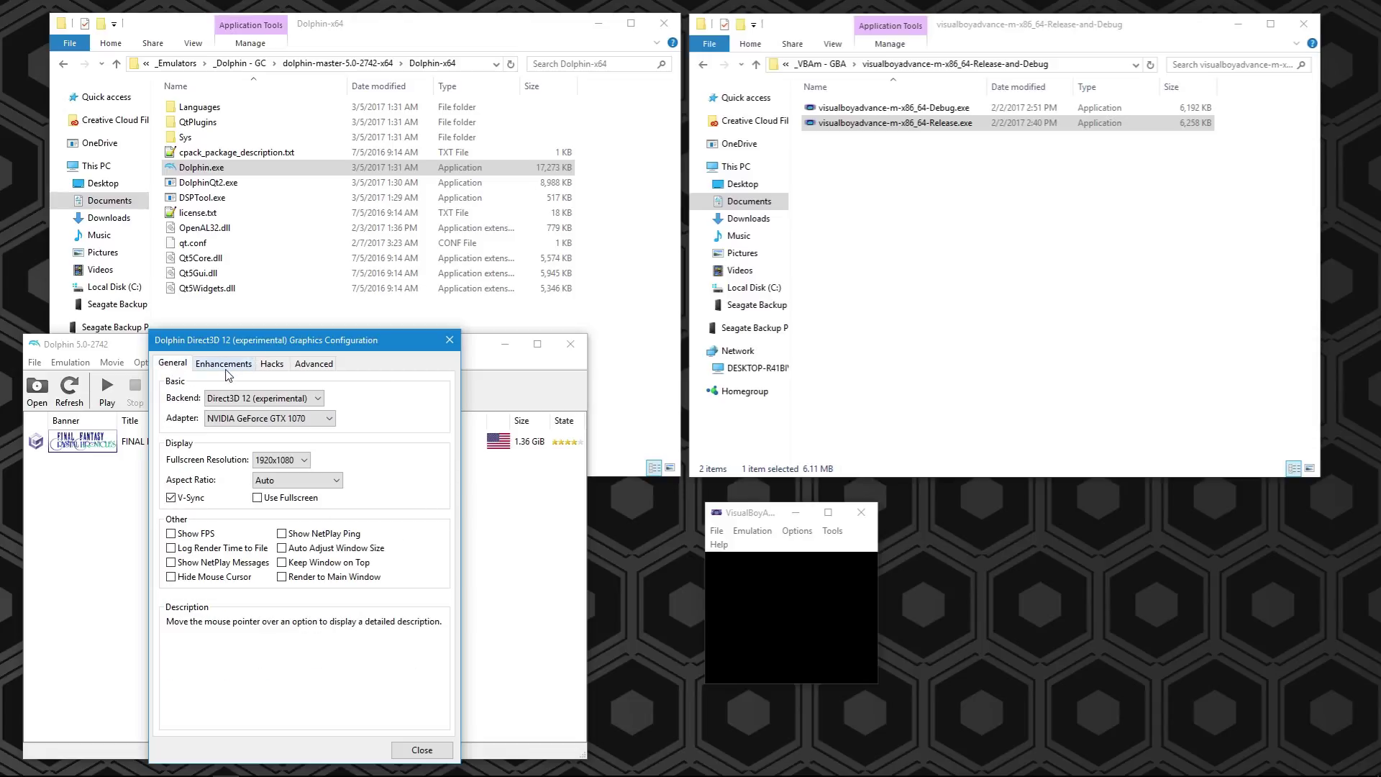
click(225, 364)
click(312, 364)
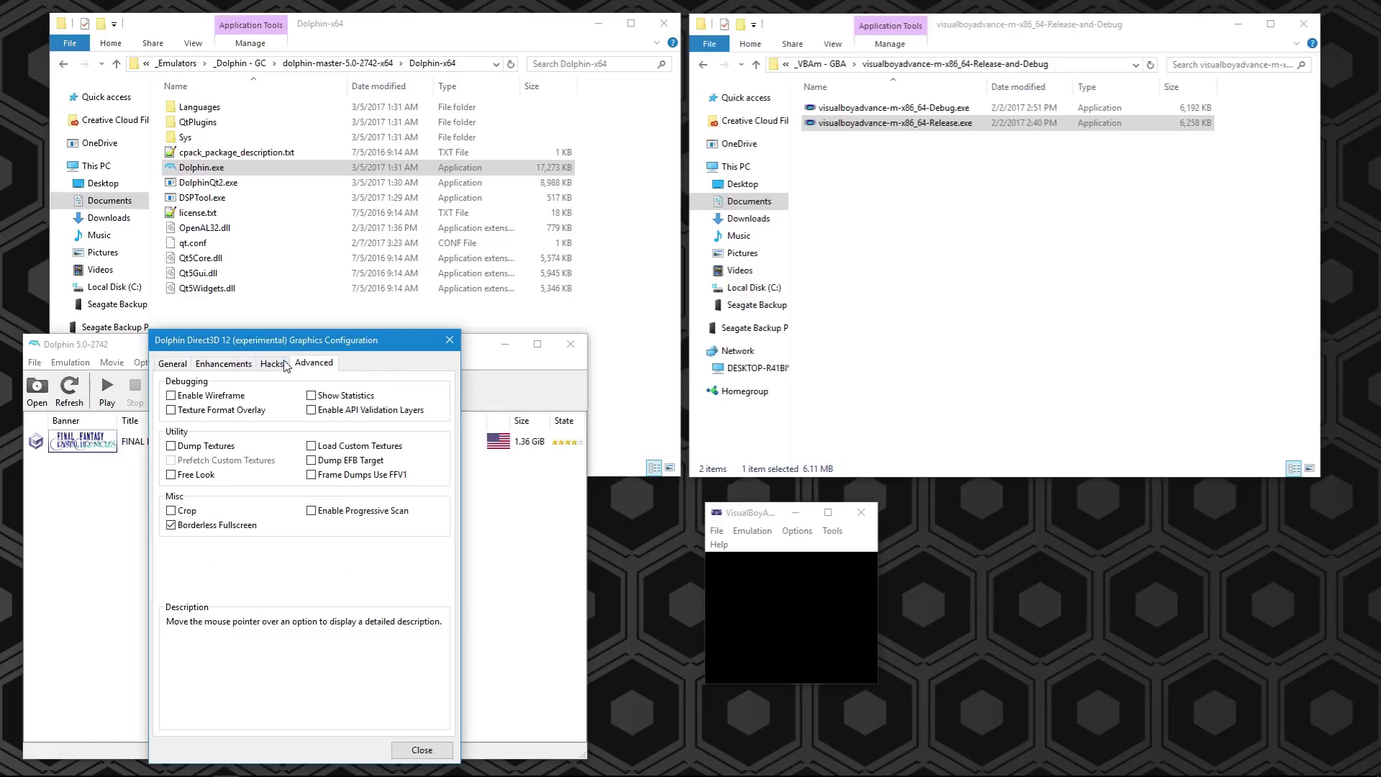
click(275, 364)
click(450, 339)
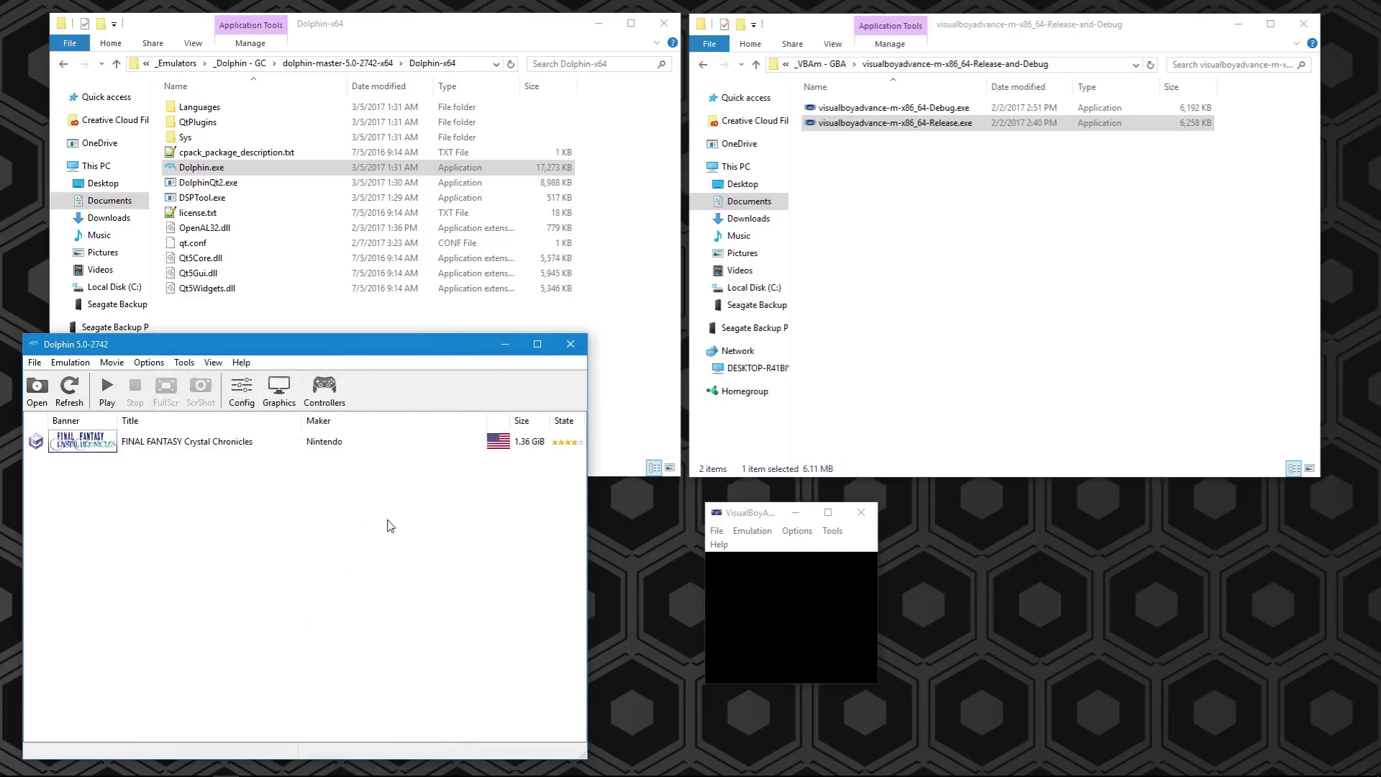
Open the controller configuration and examine the device choices for GameCube Ports 1, 2 and 3
click(325, 390)
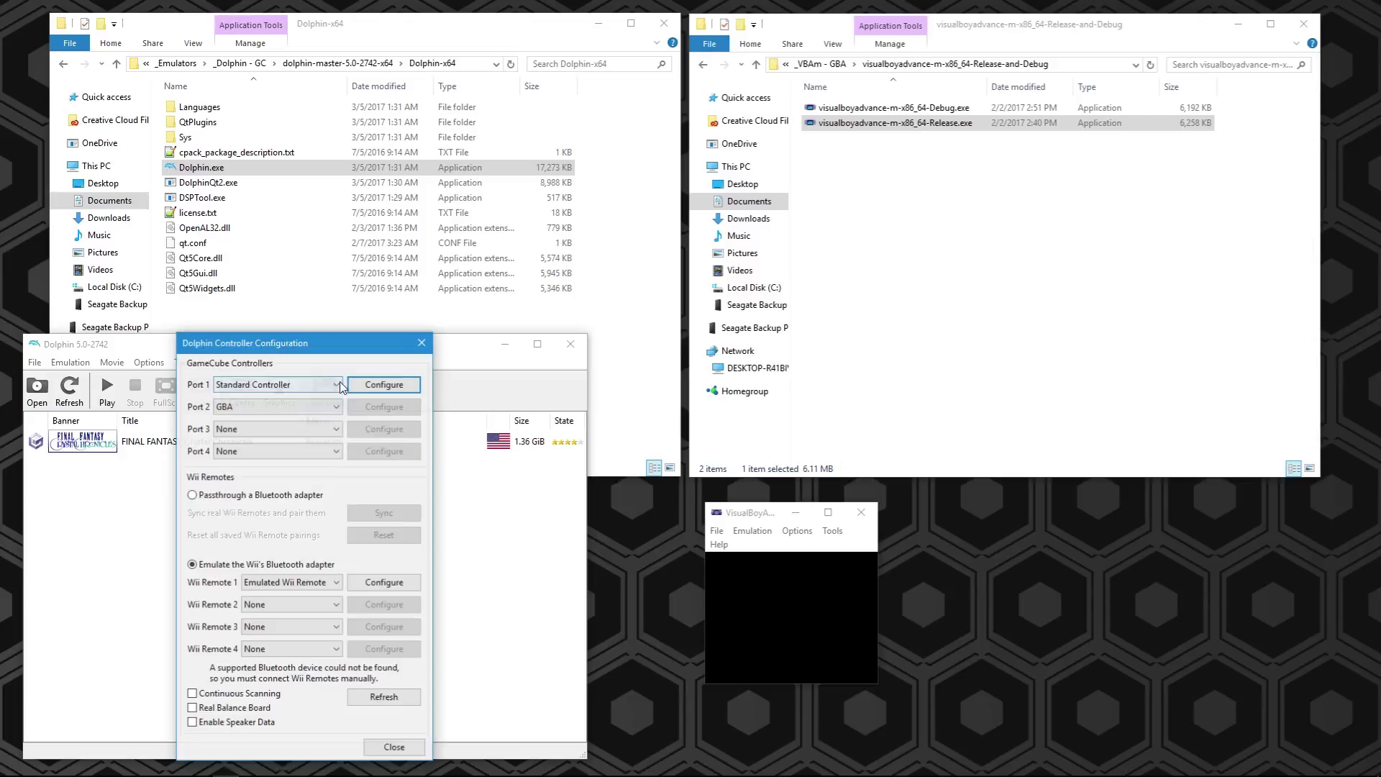
click(263, 385)
click(263, 385)
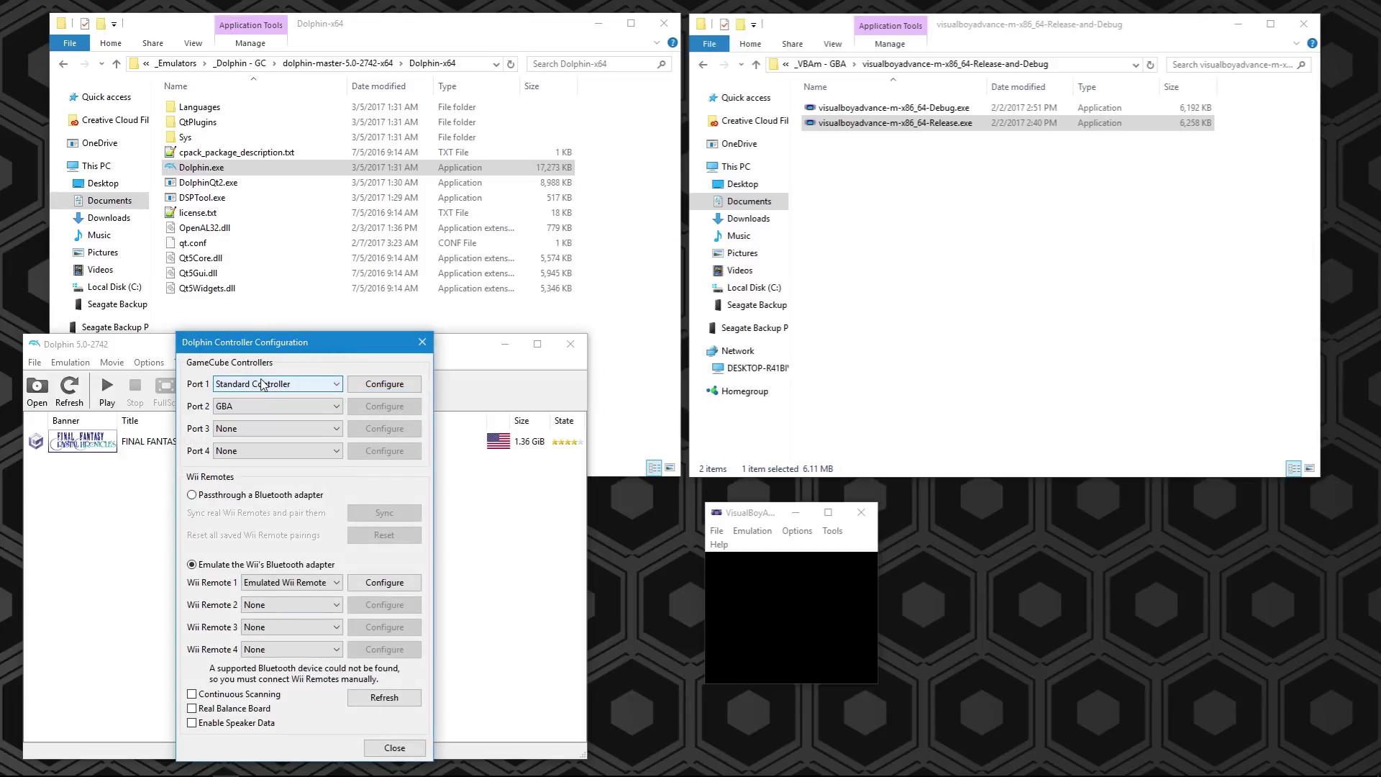
click(263, 385)
click(264, 385)
click(267, 408)
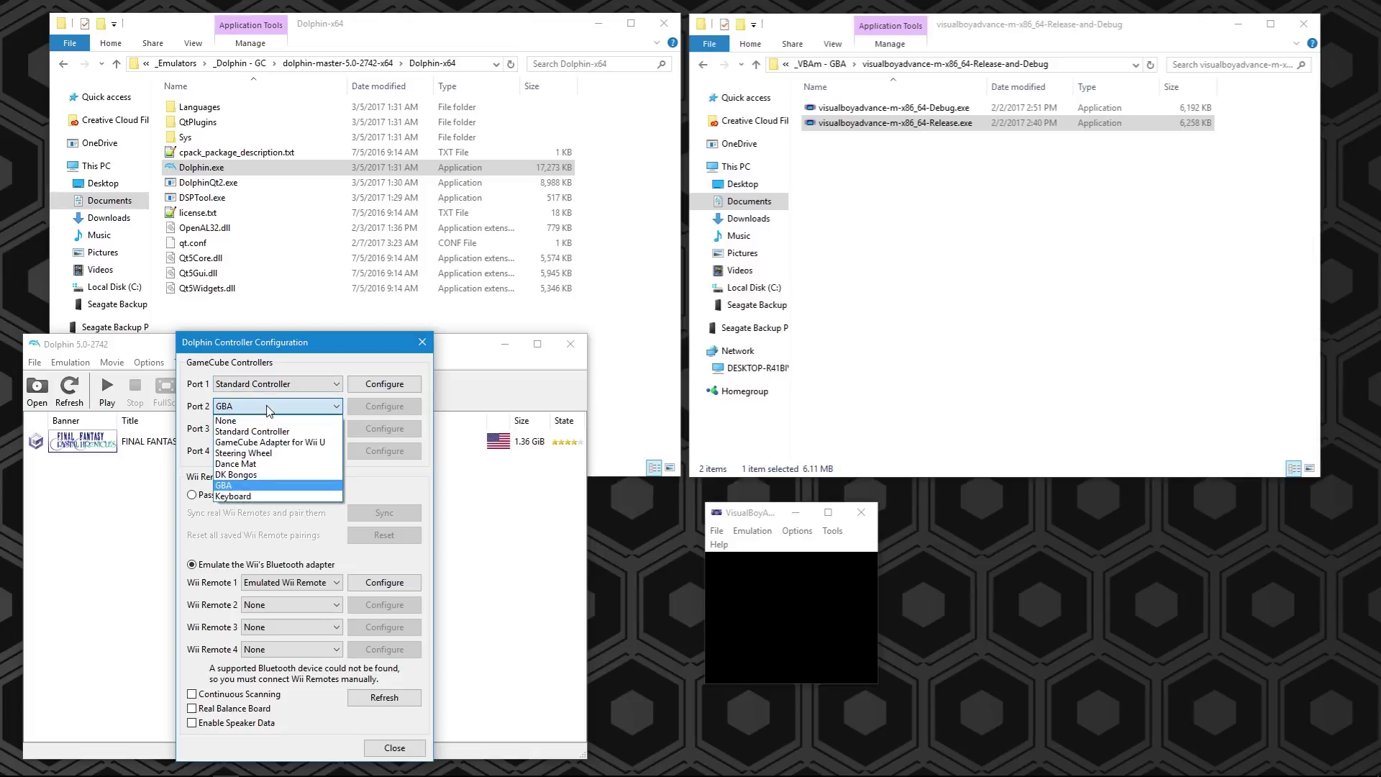
click(270, 408)
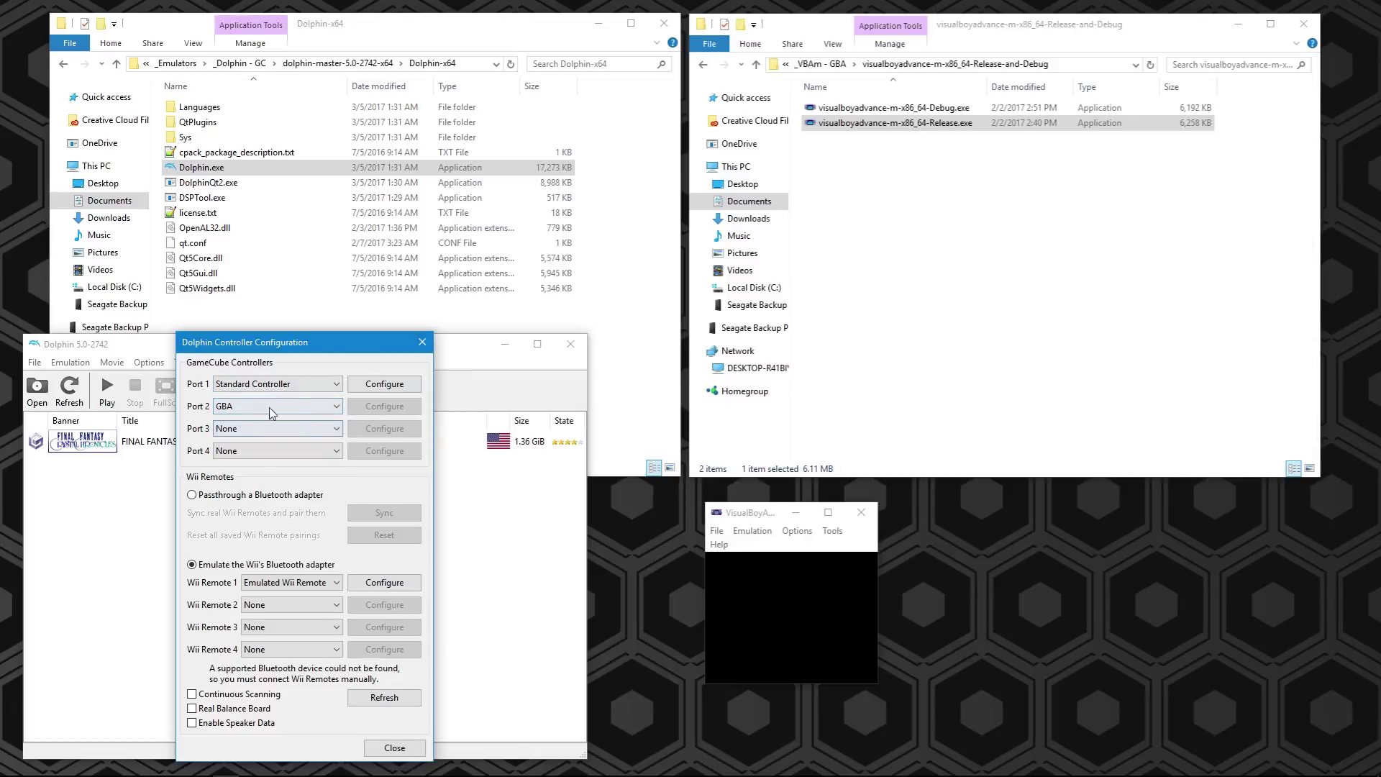
click(253, 429)
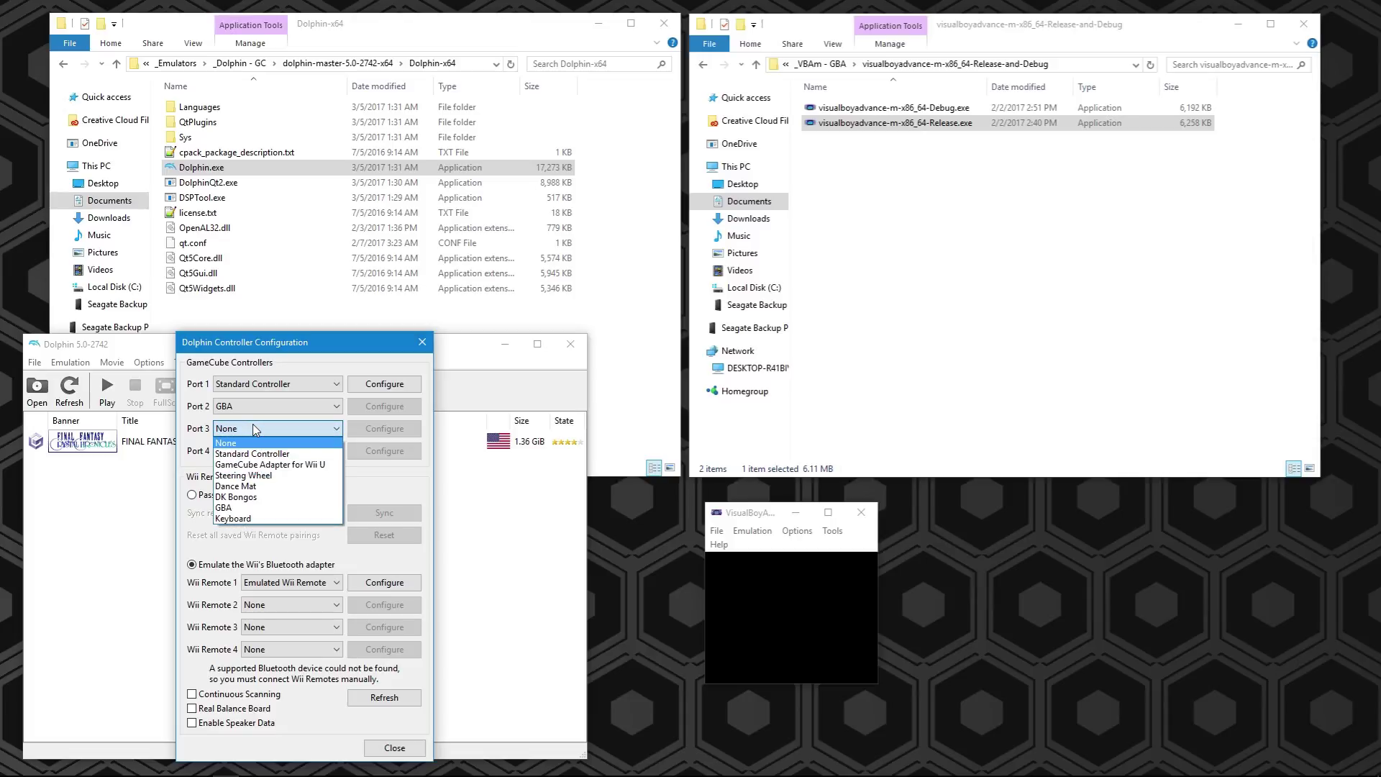
click(253, 429)
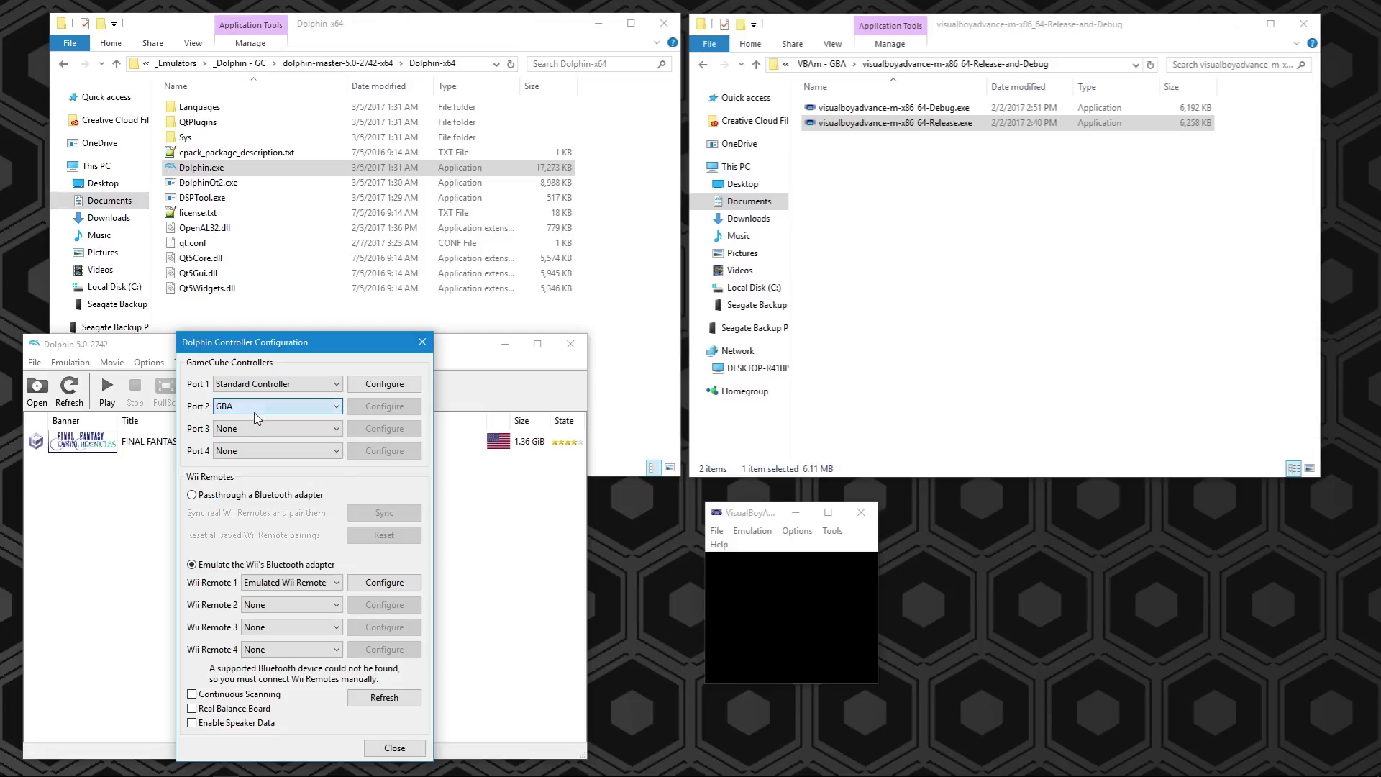
Set the GameCube controller in Port 1 to GBA
click(256, 385)
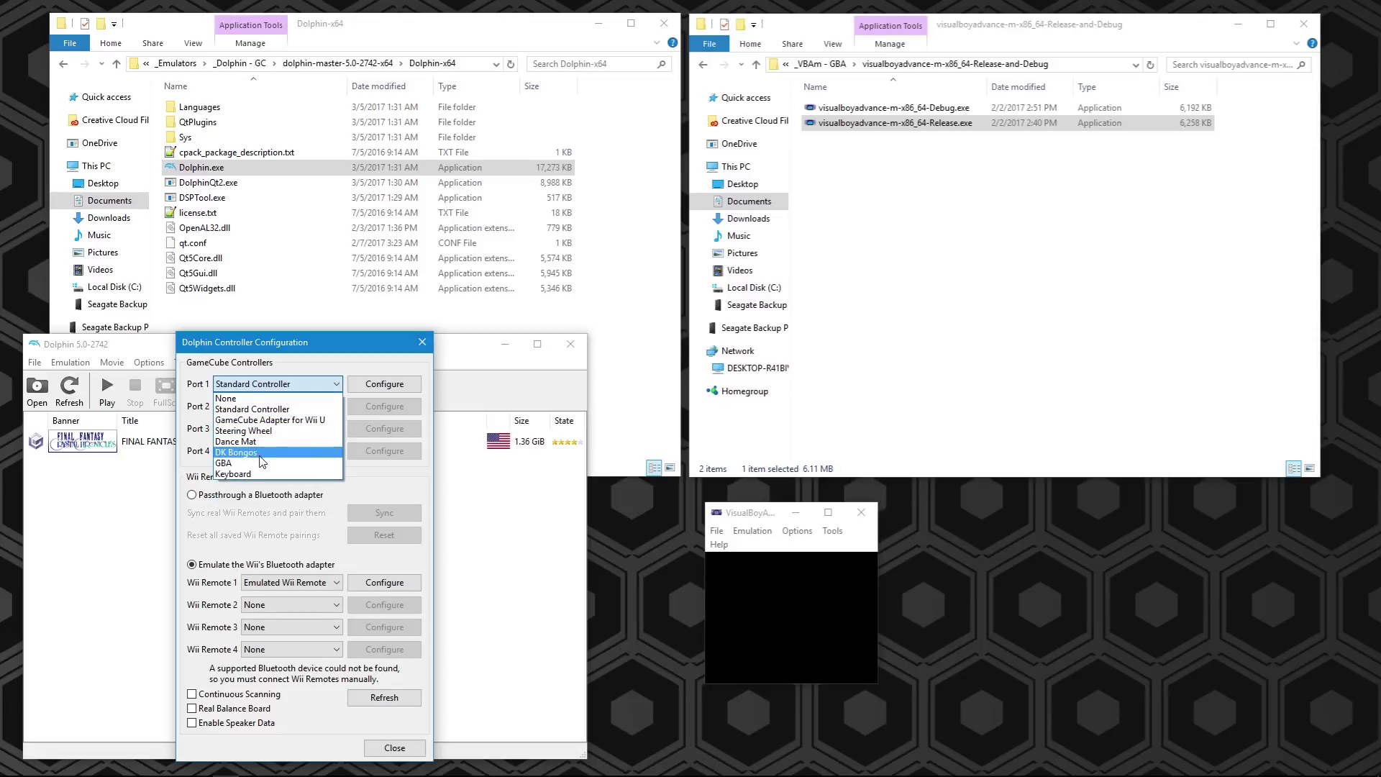
click(259, 463)
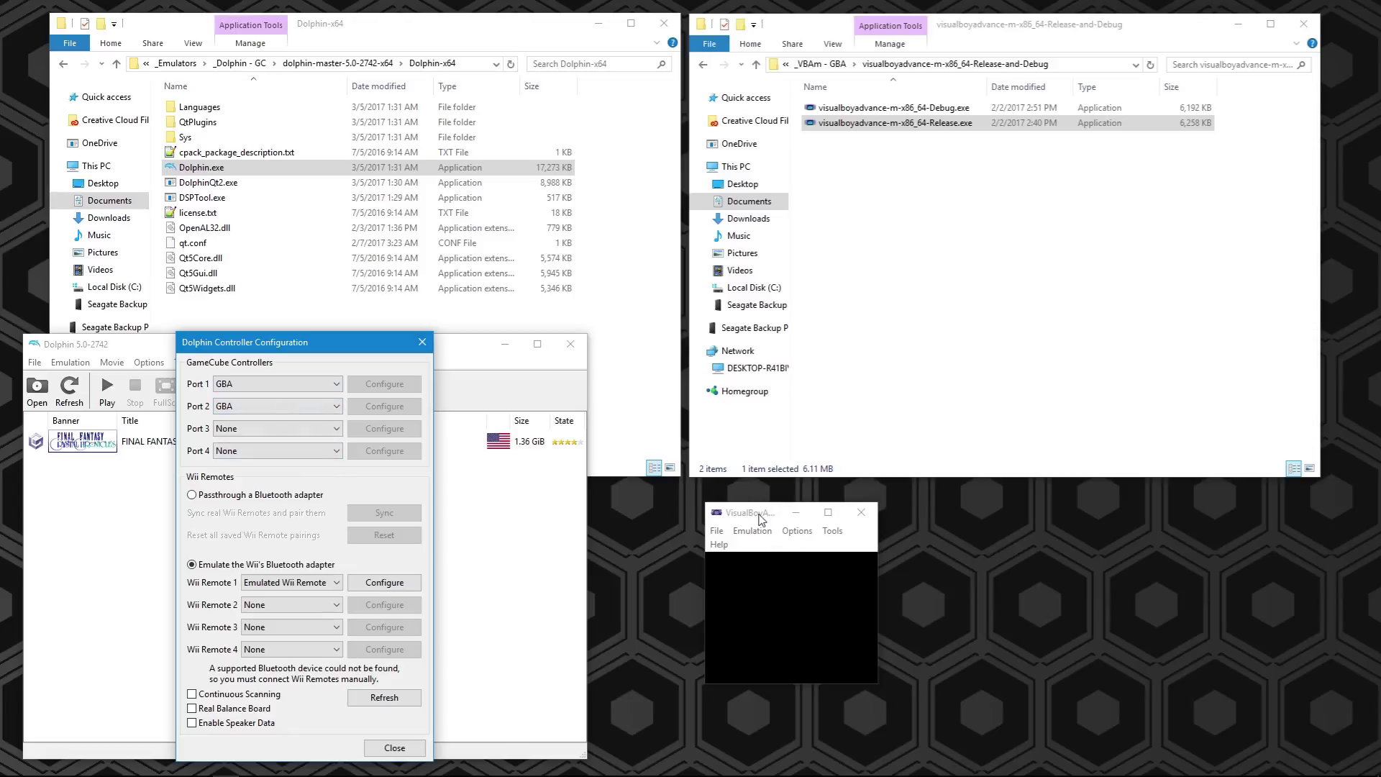
Set the GameCube controller in Port 1 to Standard Controller and close the controller configuration
click(289, 385)
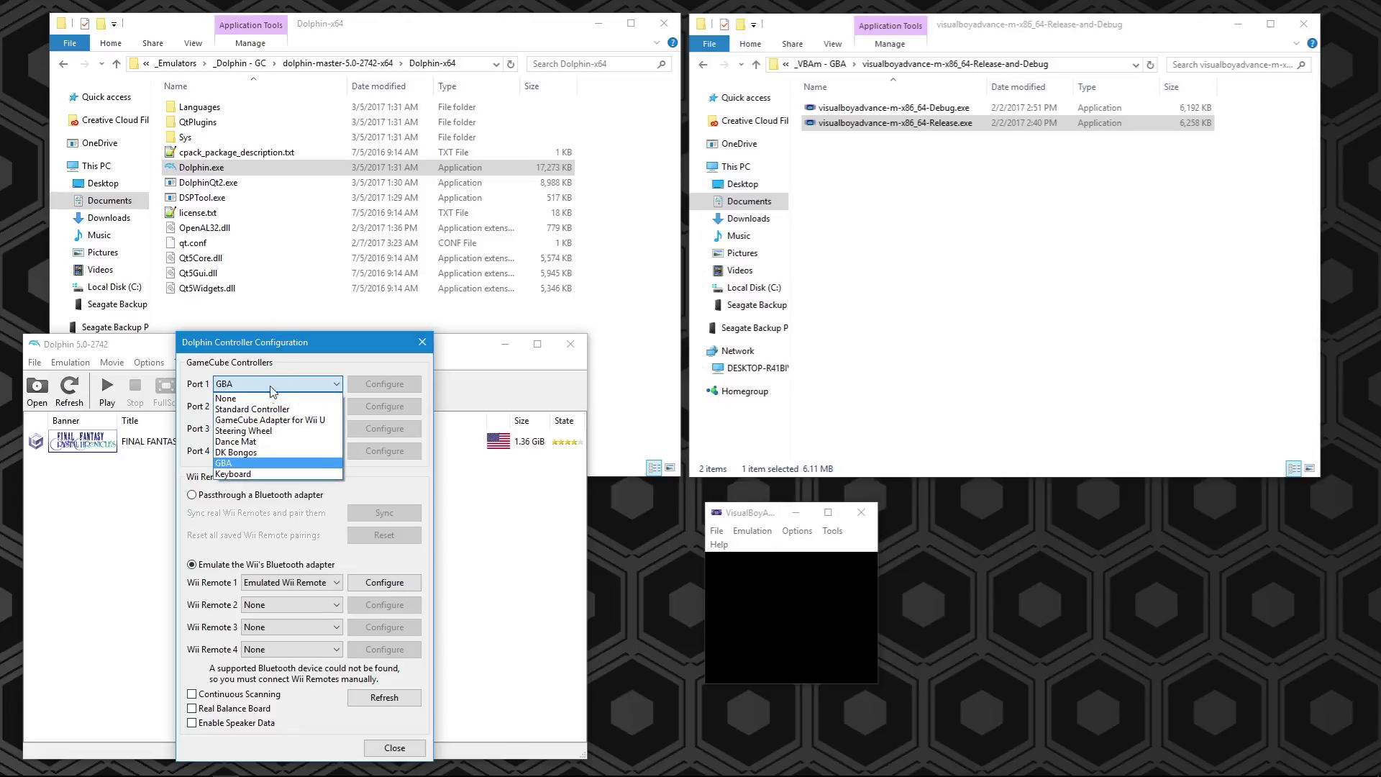
click(273, 412)
click(395, 747)
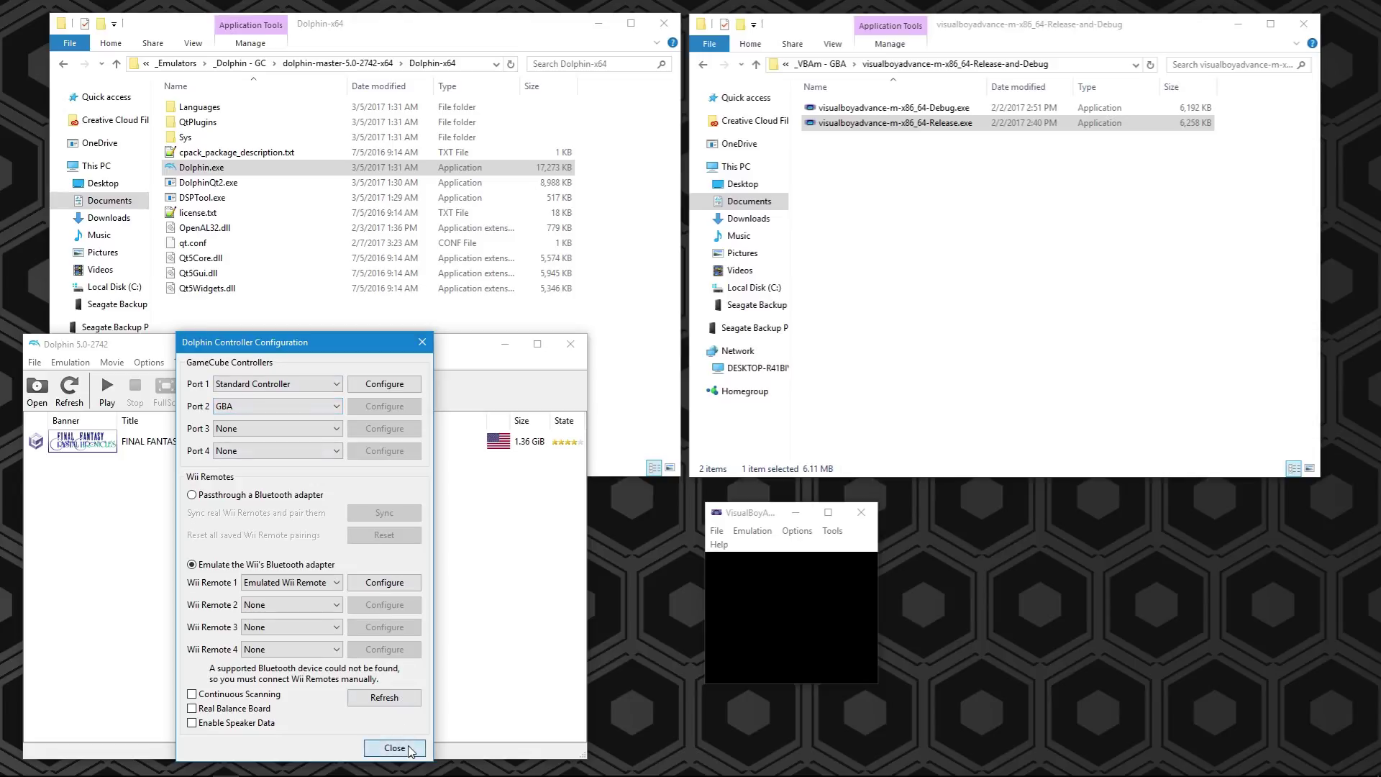
Reopen the controller configuration, examine the button mappings of the Port 1 Standard Controller, and close the configuration
click(323, 392)
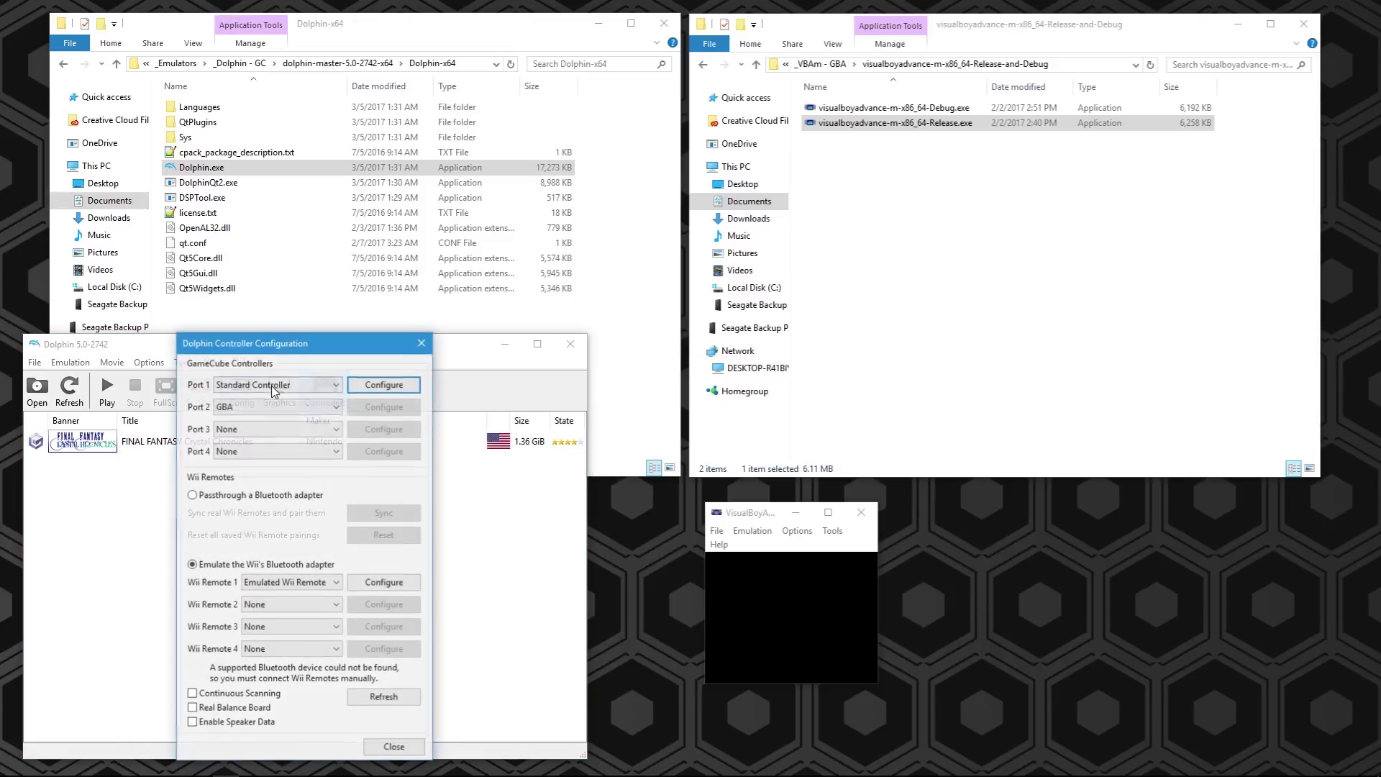
click(383, 384)
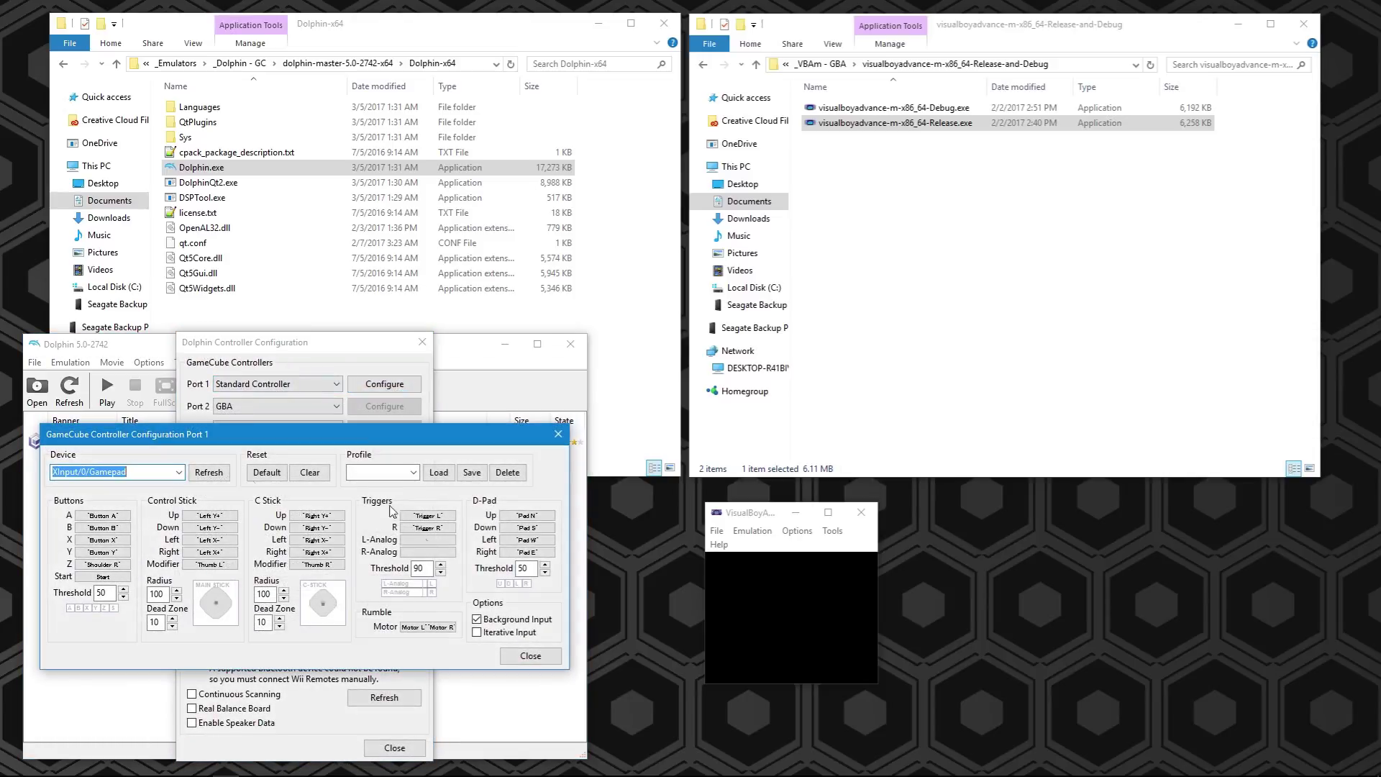
click(551, 655)
click(405, 384)
click(531, 655)
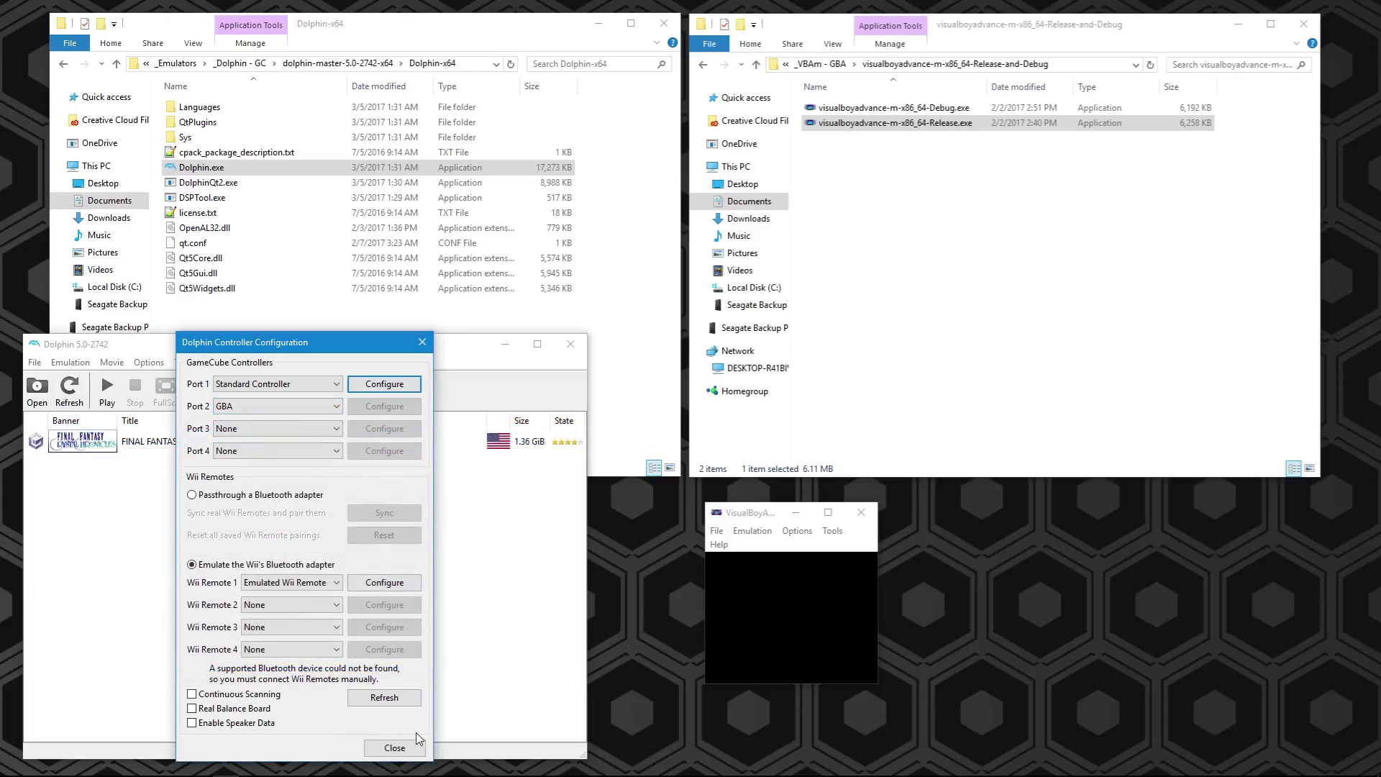
click(392, 749)
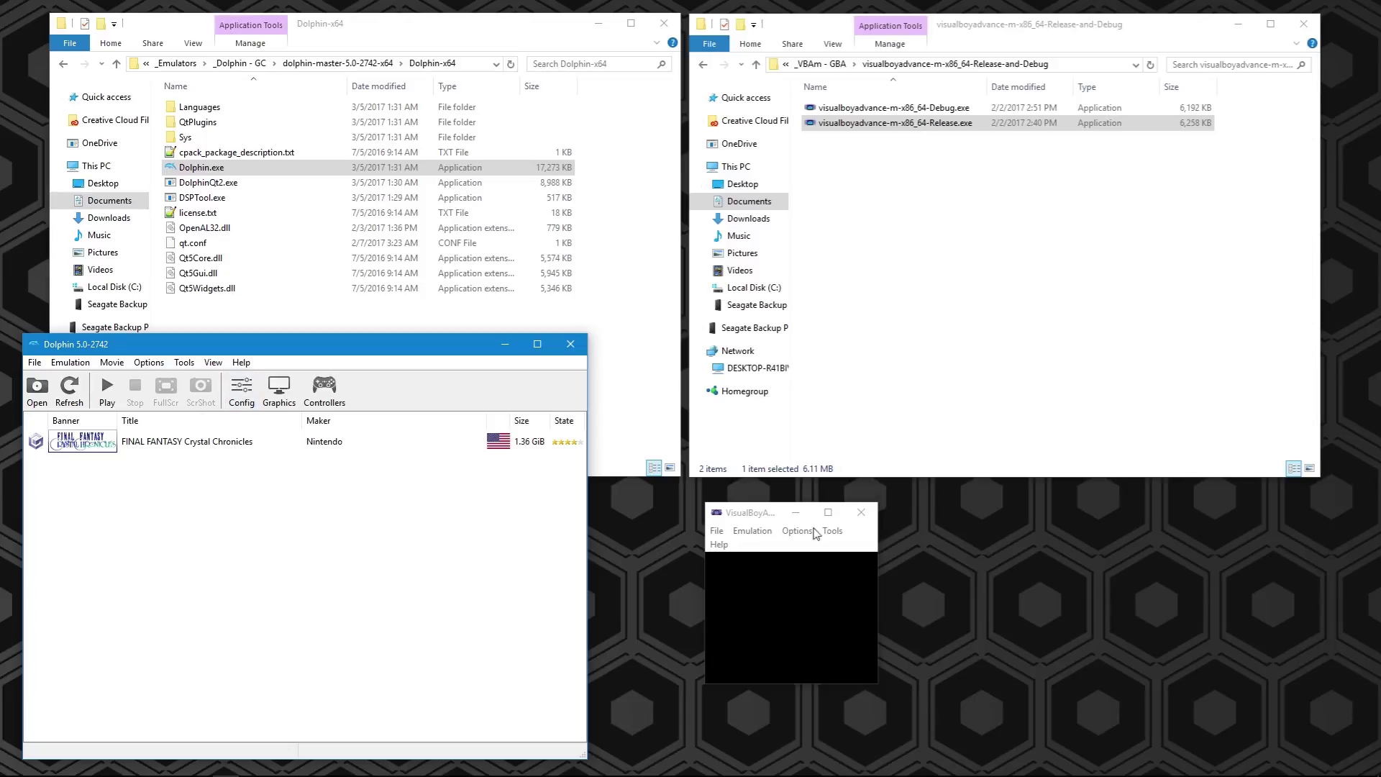
Move the VisualBoyAdvance-M window close beside the Dolphin window
drag(763, 512, 792, 532)
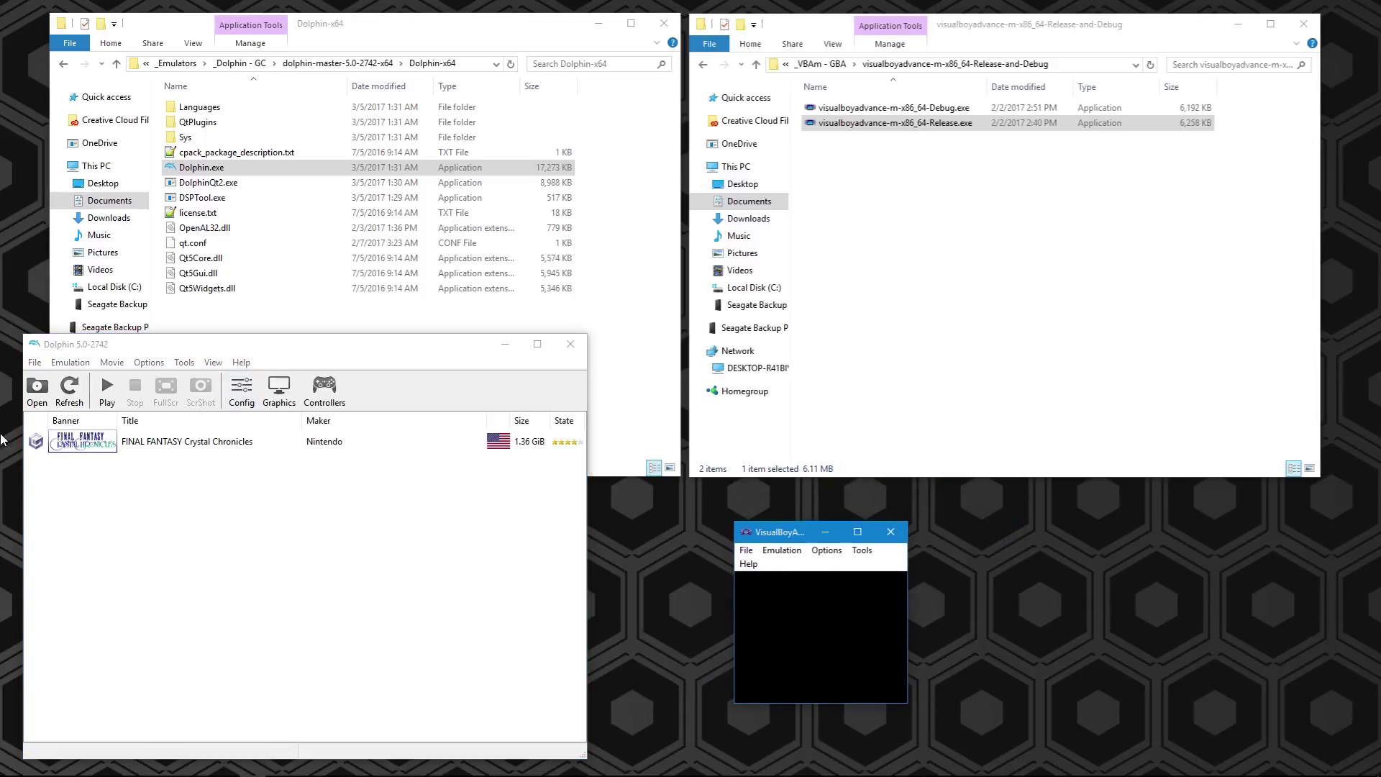
click(323, 439)
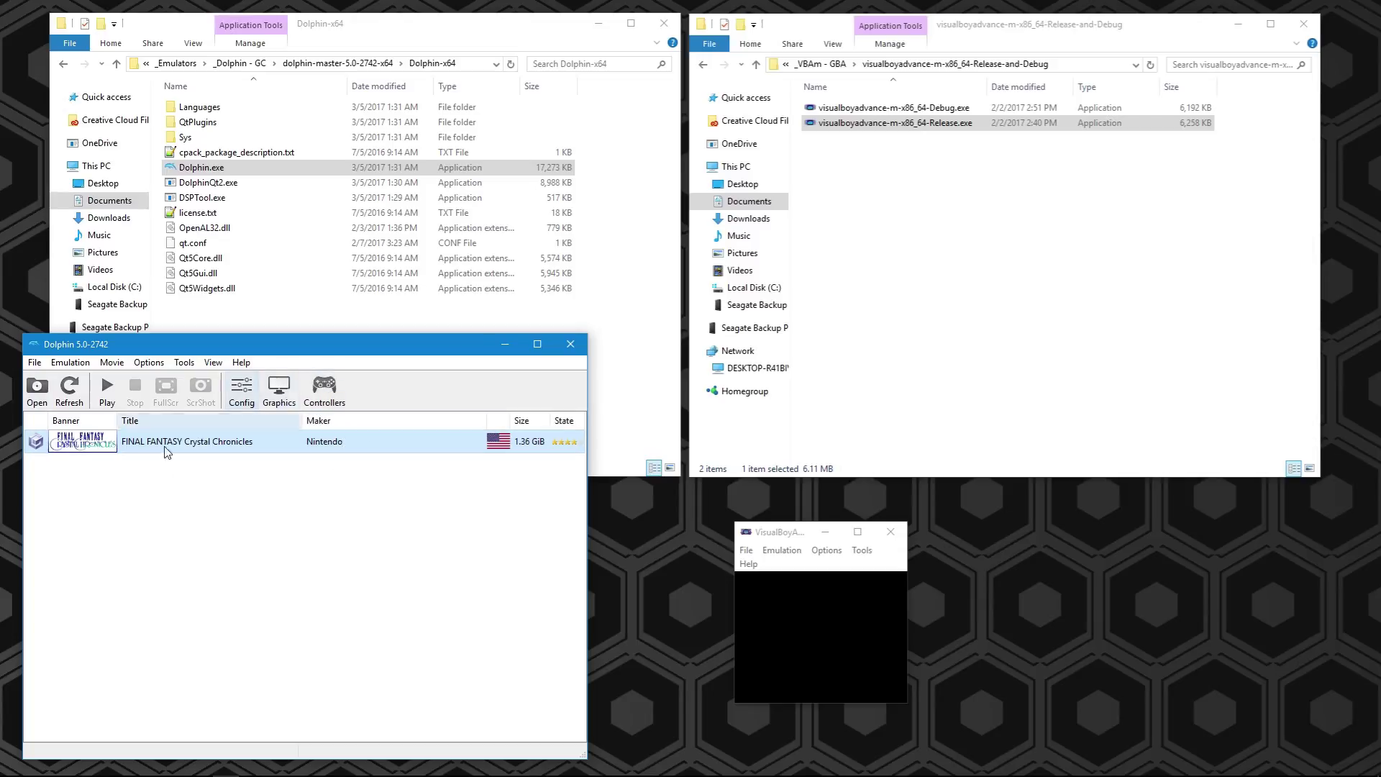
click(396, 513)
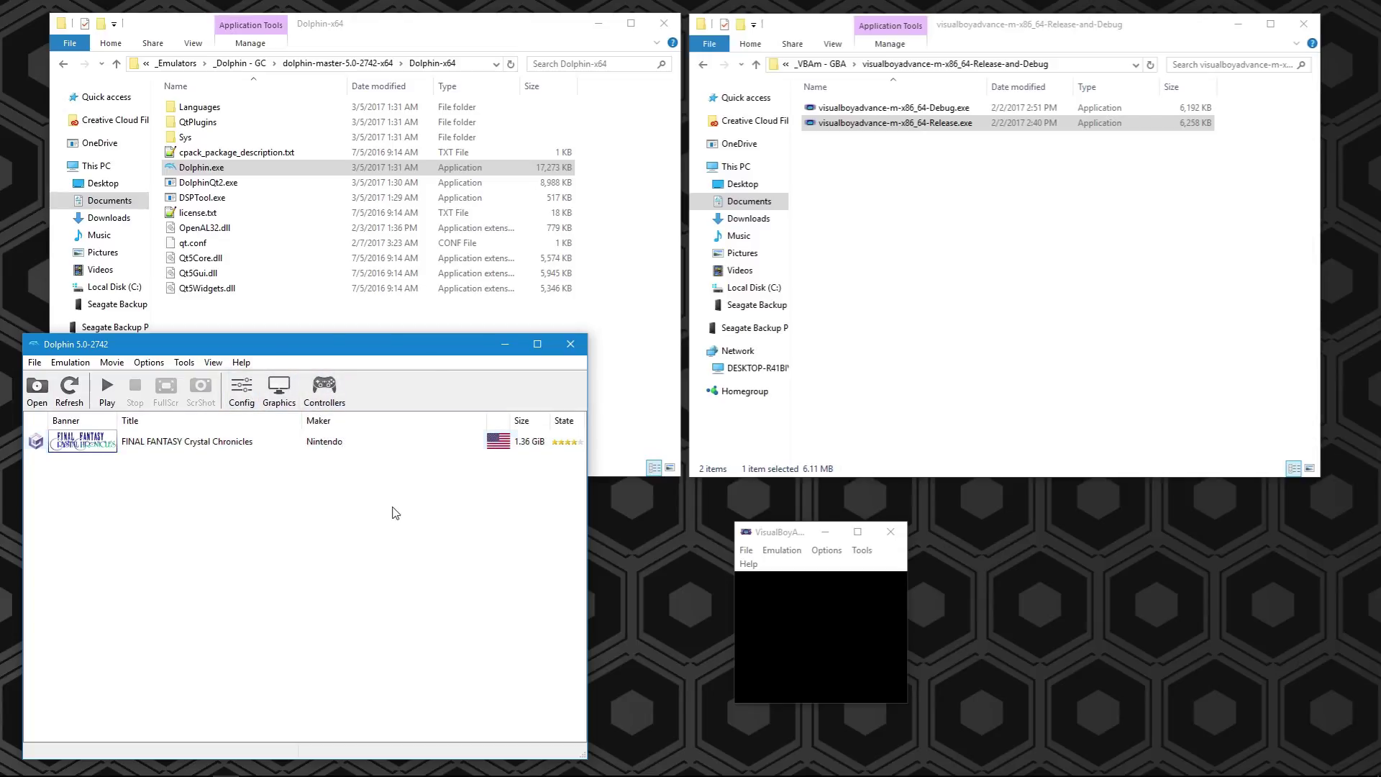
click(759, 639)
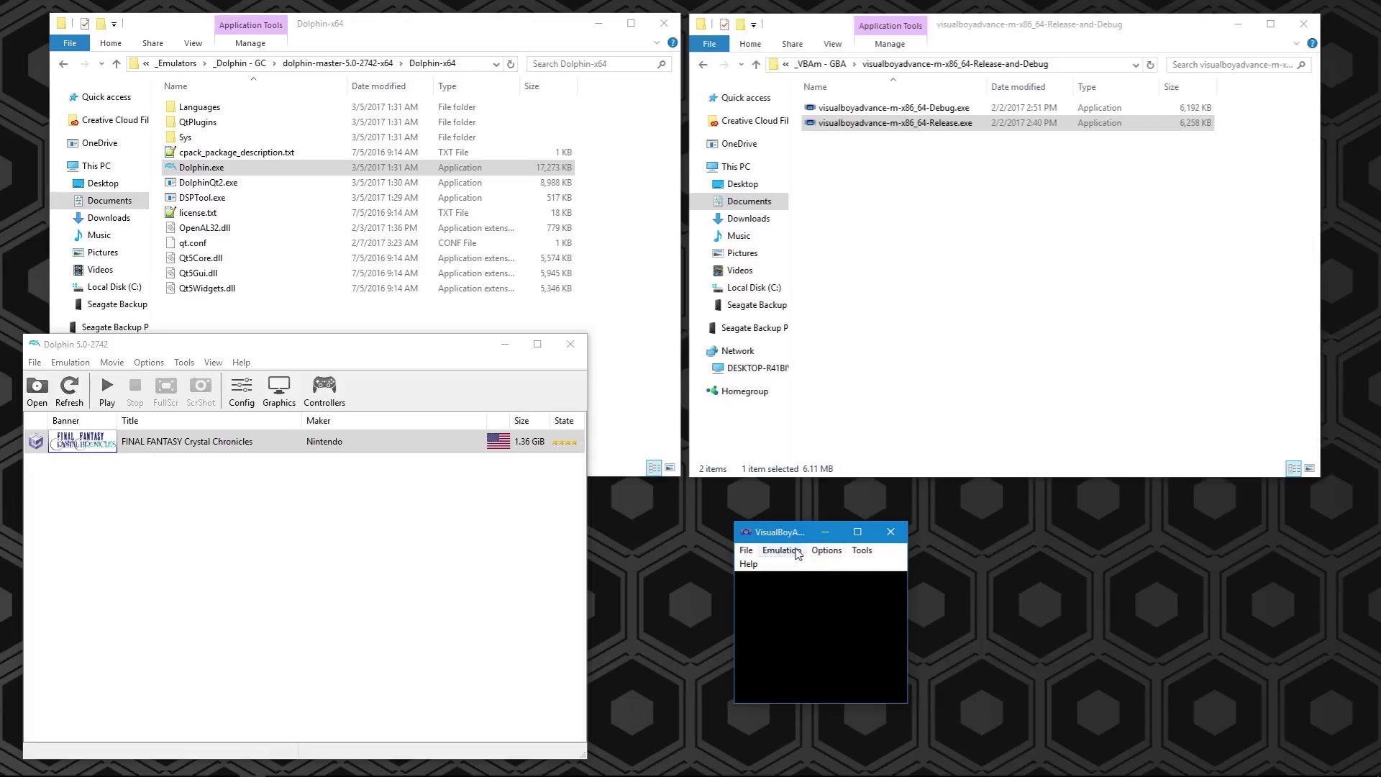
drag(777, 532, 726, 518)
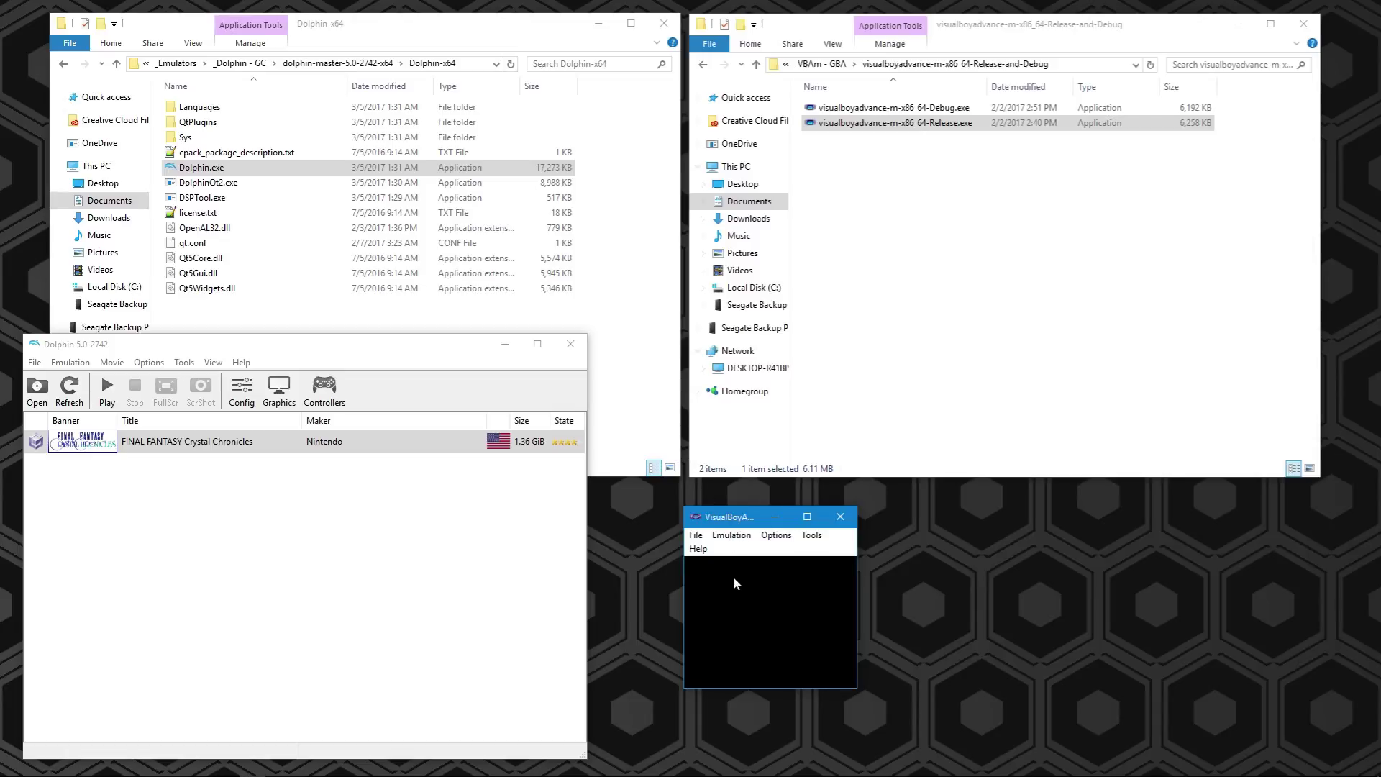
drag(734, 521, 690, 502)
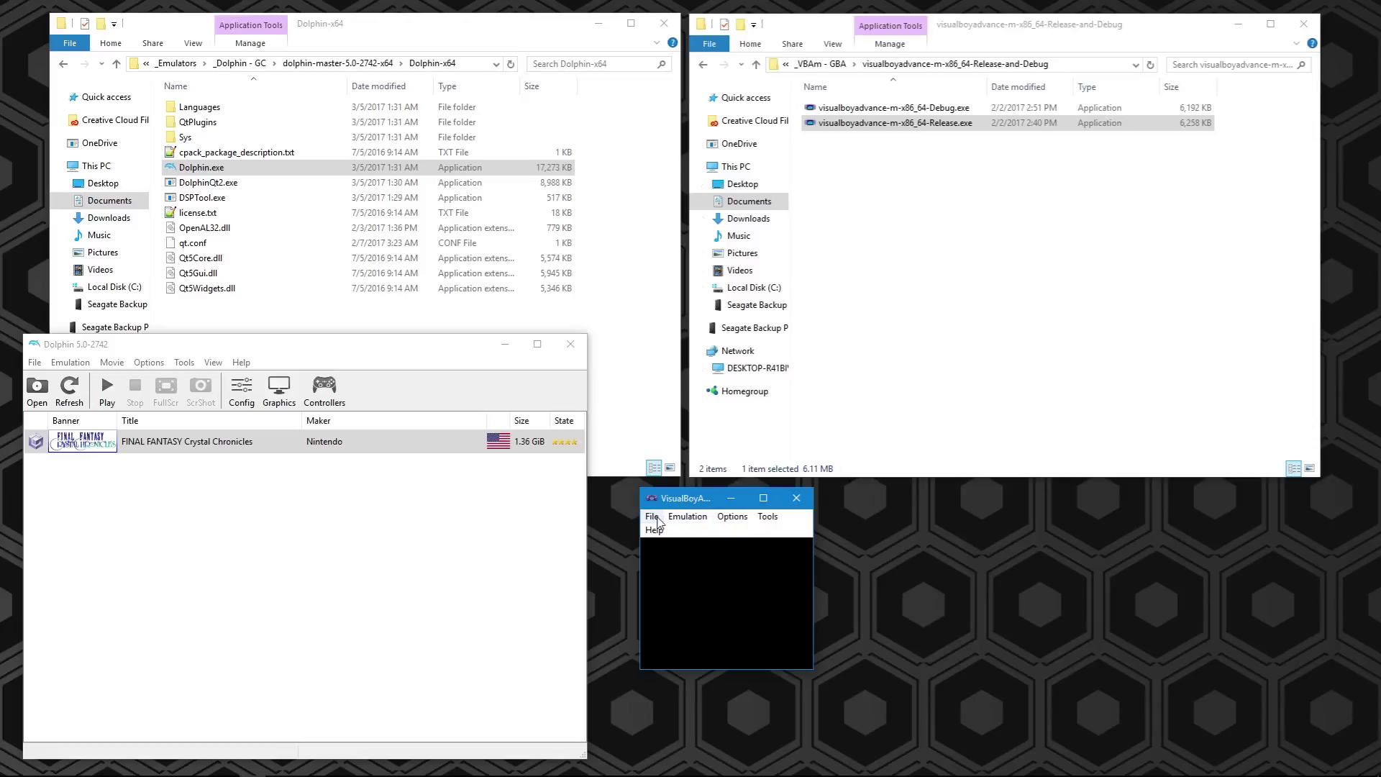
Review VisualBoyAdvance-M's link options, including link type, local mode, link at boot and speed hack, and check the link timeout configuration
click(726, 520)
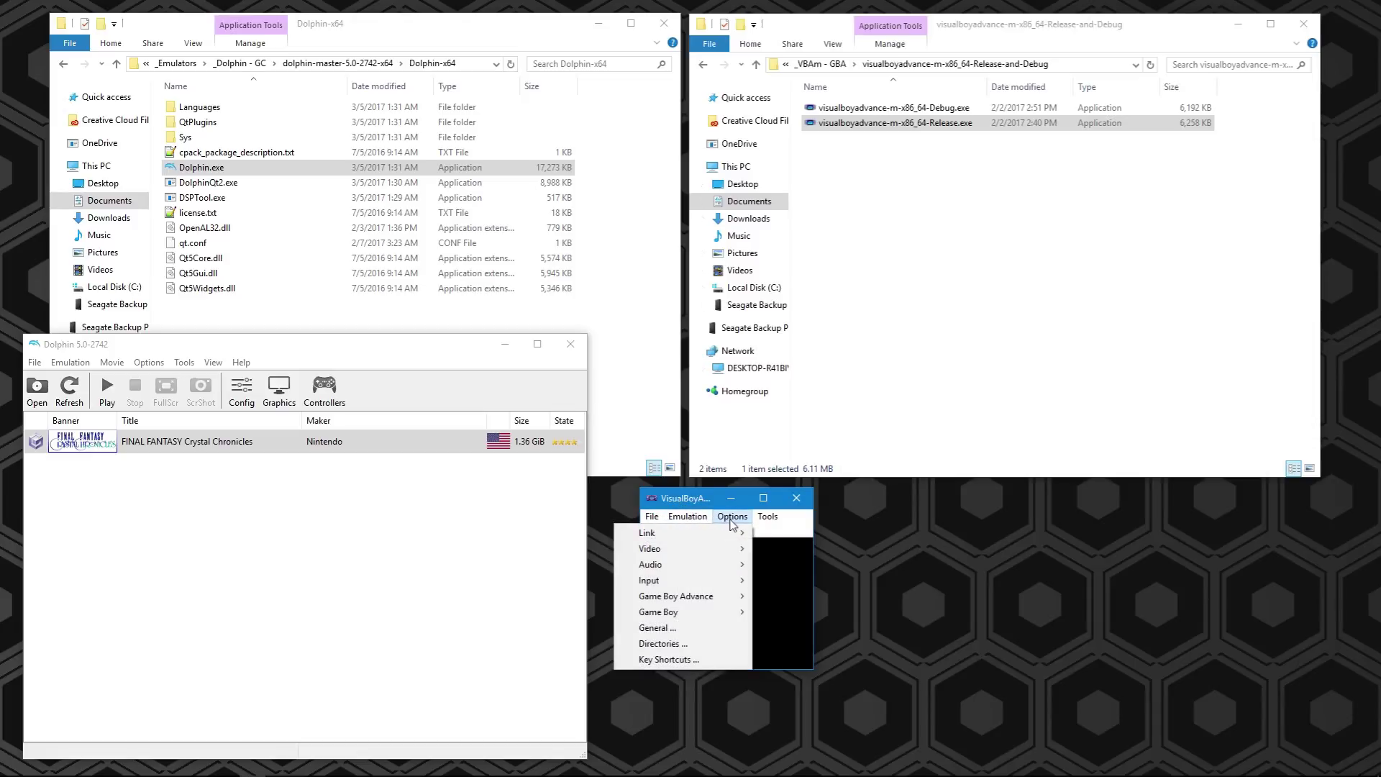
mouse_move(734, 533)
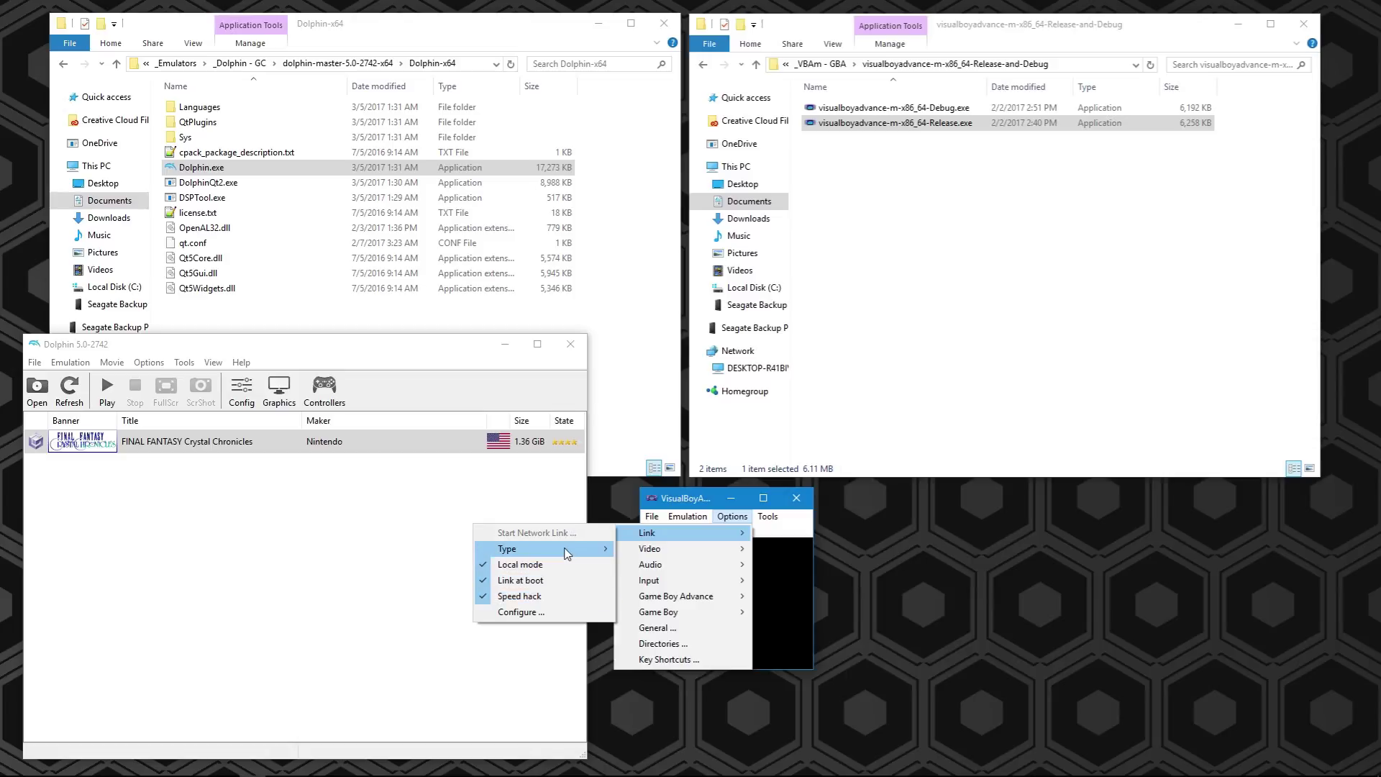
mouse_move(568, 553)
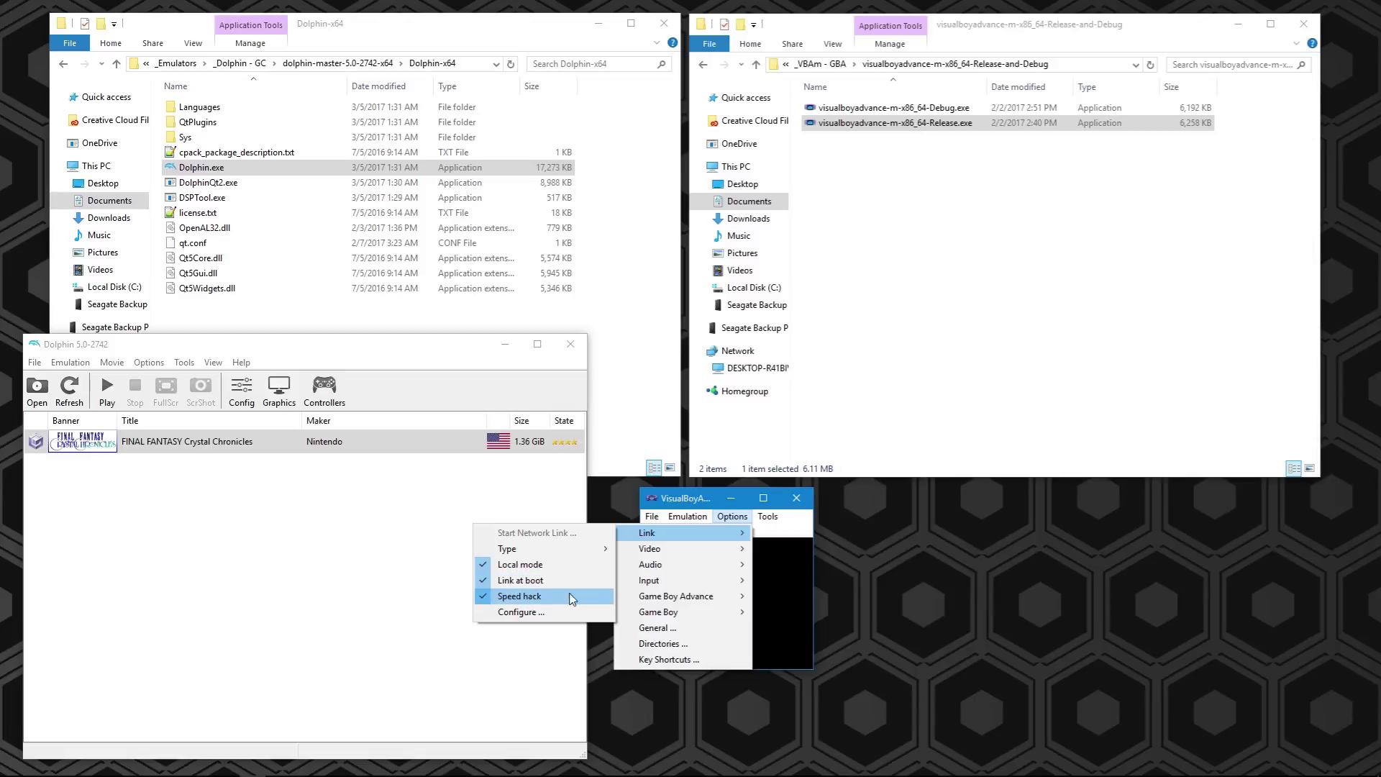
click(521, 612)
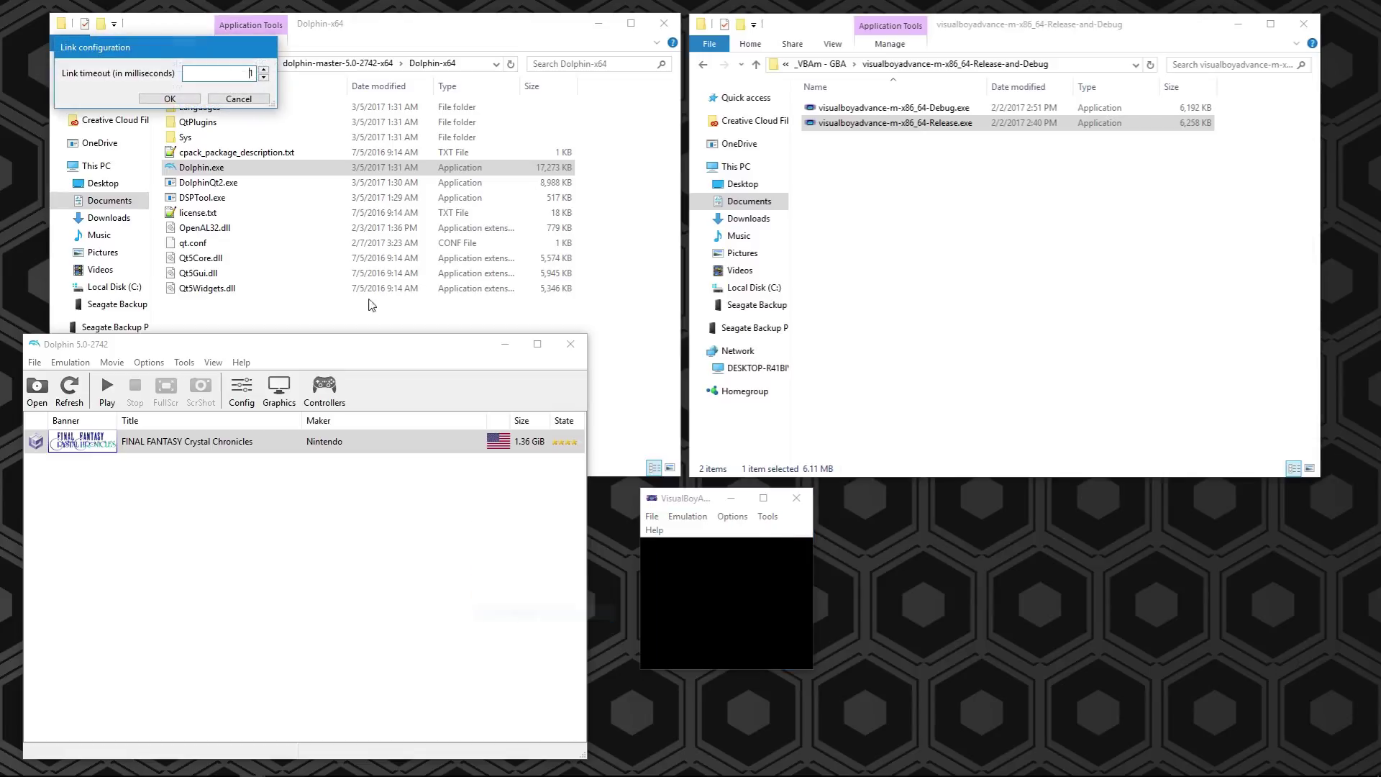
key(Return)
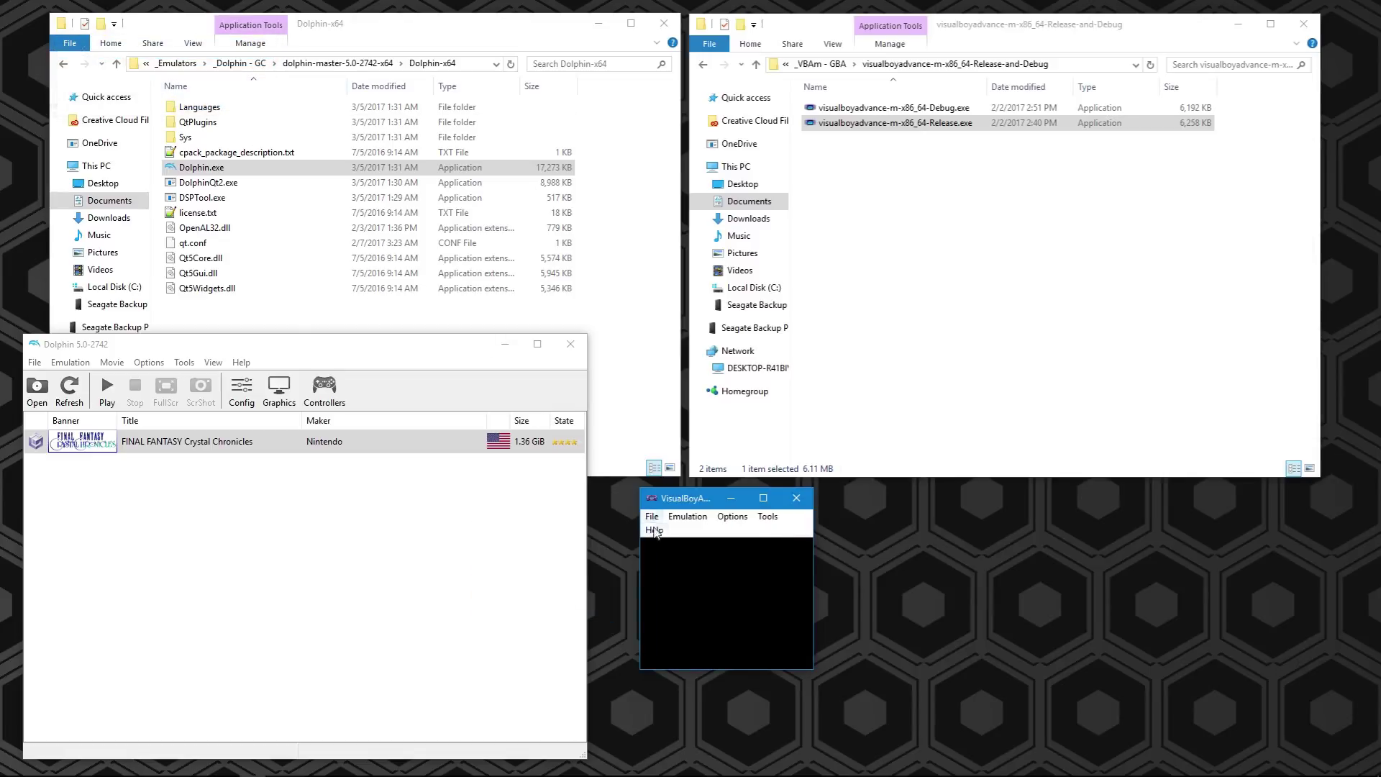
click(732, 518)
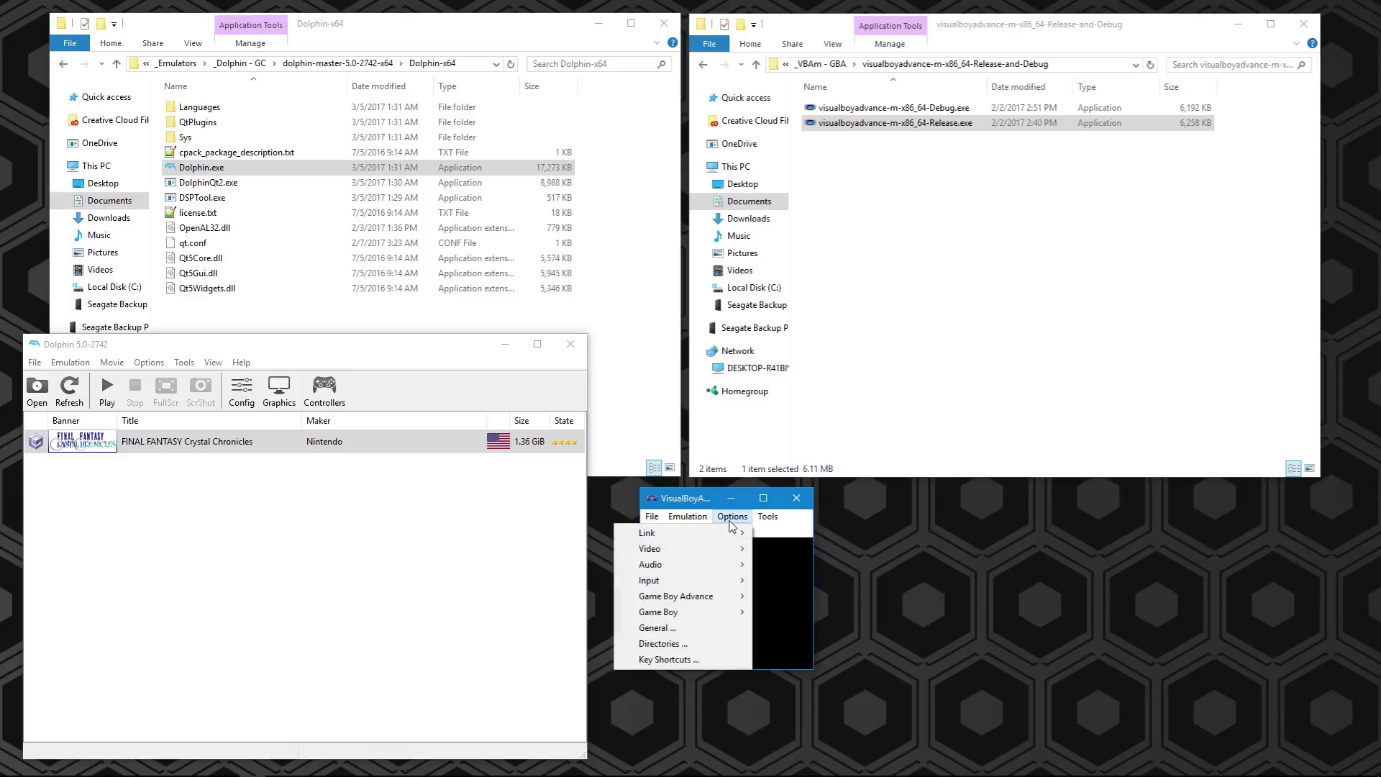
click(796, 576)
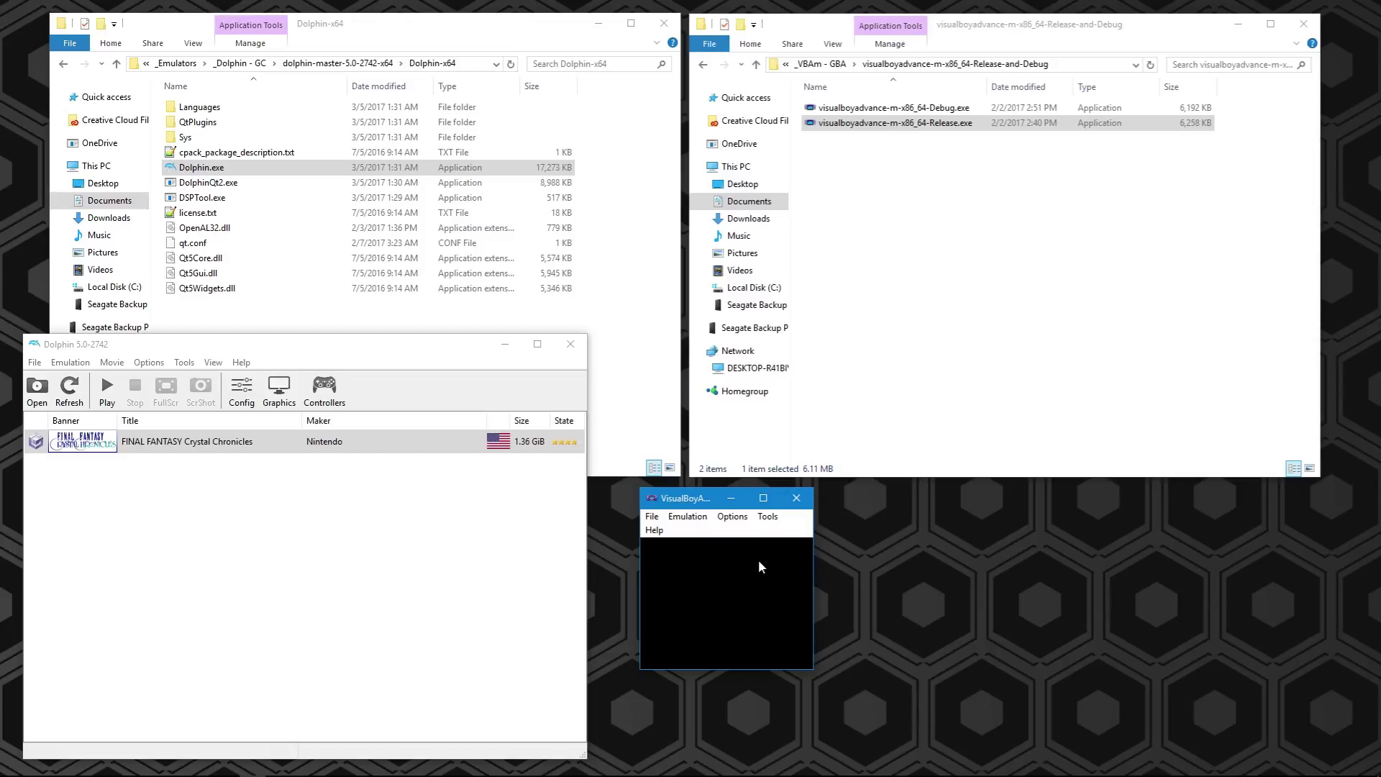
Open VisualBoyAdvance-M's sound settings and examine the Basic, Advanced, Game Boy and Game Boy Advance pages
click(732, 518)
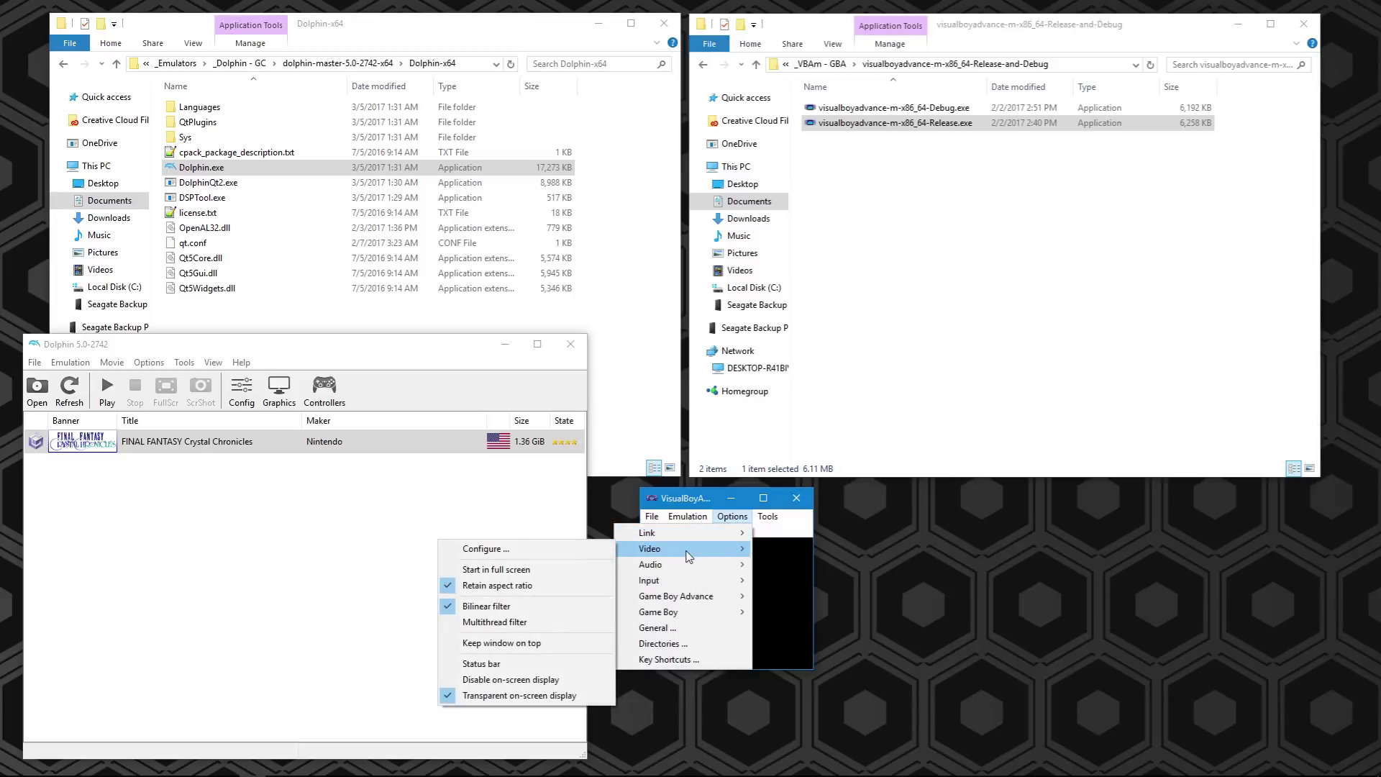
mouse_move(693, 565)
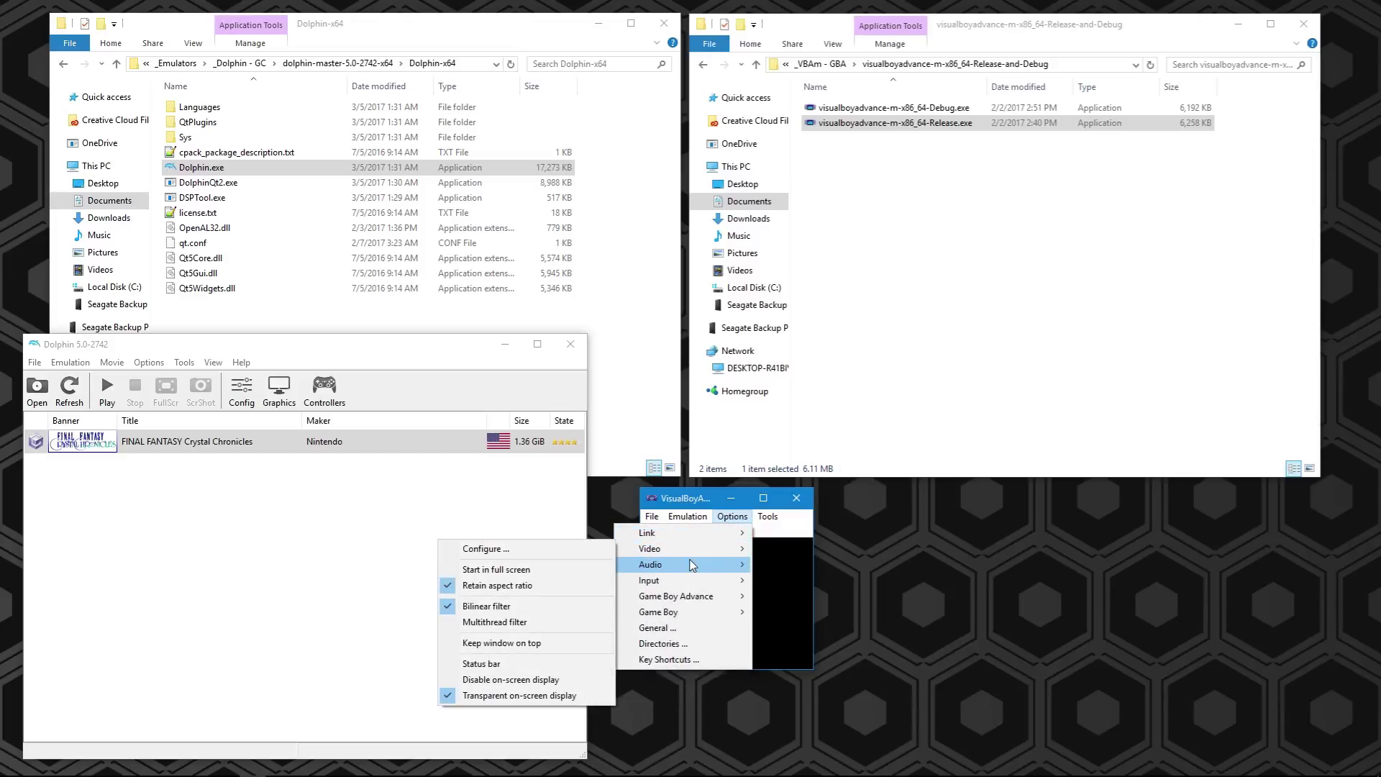
click(582, 567)
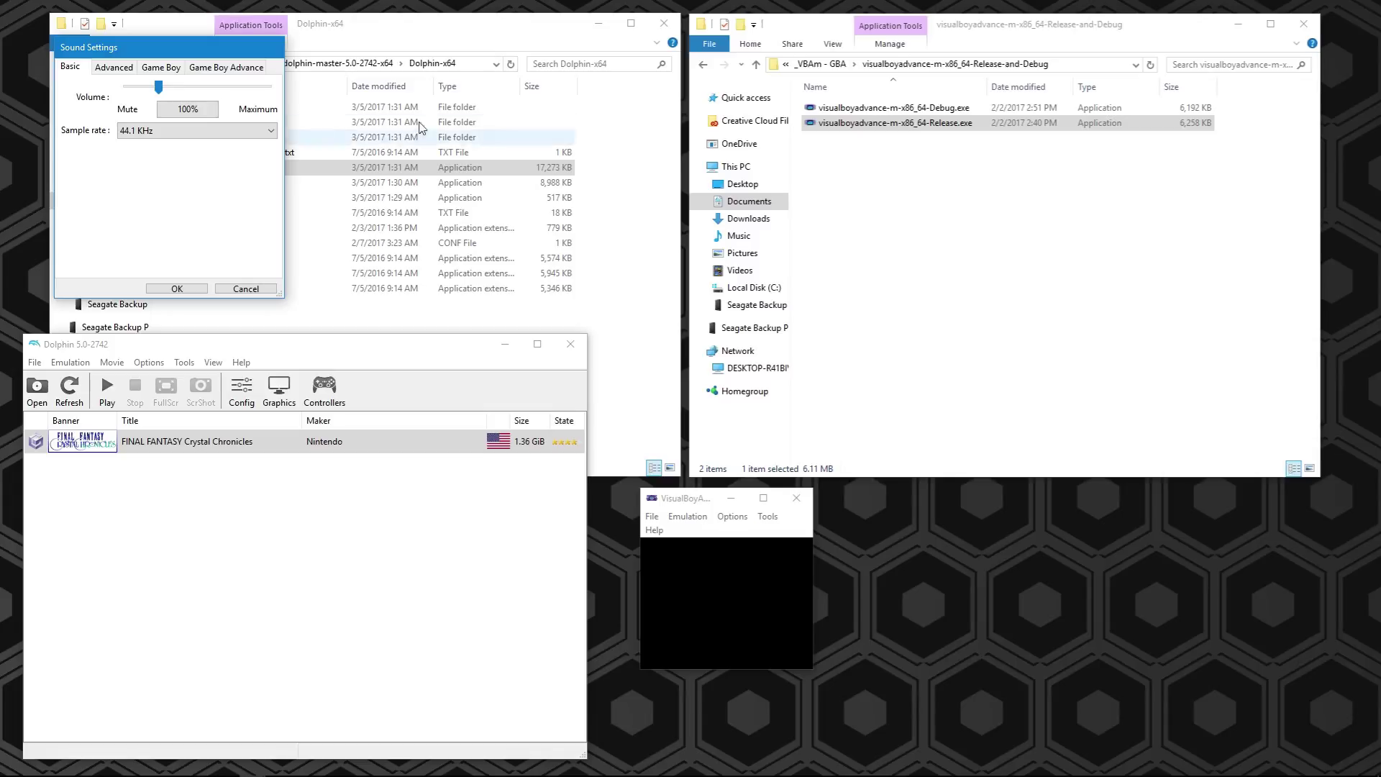
click(161, 67)
click(226, 68)
click(98, 69)
click(71, 68)
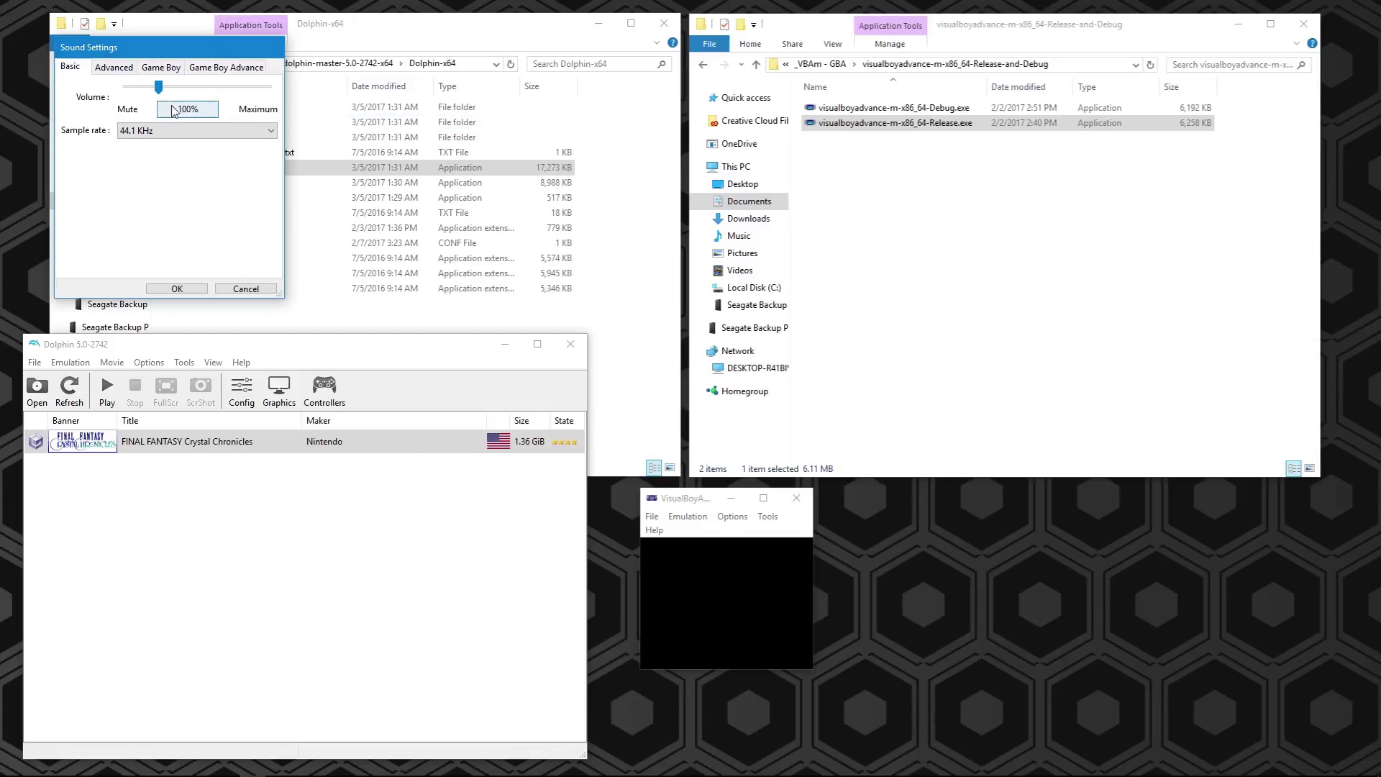
click(153, 69)
click(112, 68)
Set the XAudio2 output device to VoiceMeeter Input (VB-Audio VoiceMeeter VAIO) and accept the sound settings
click(240, 122)
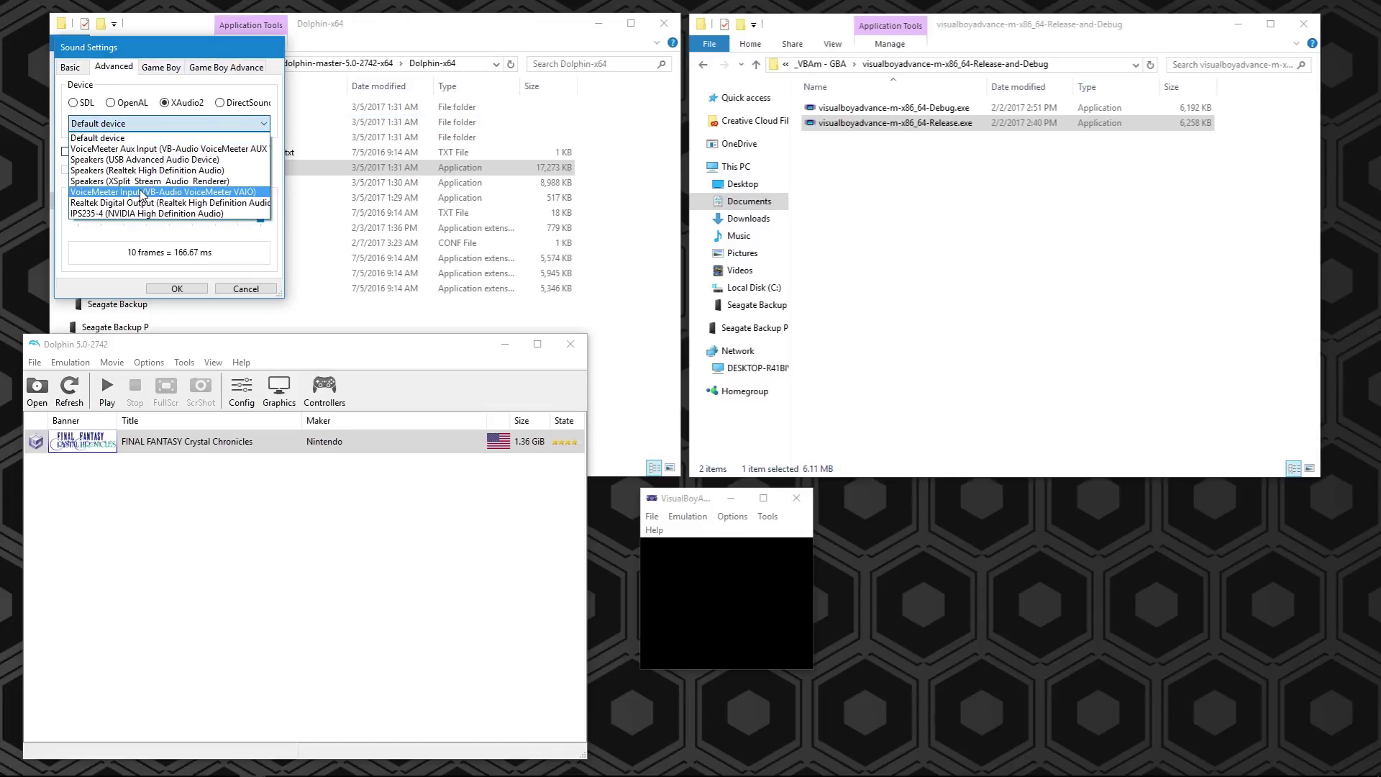
click(152, 192)
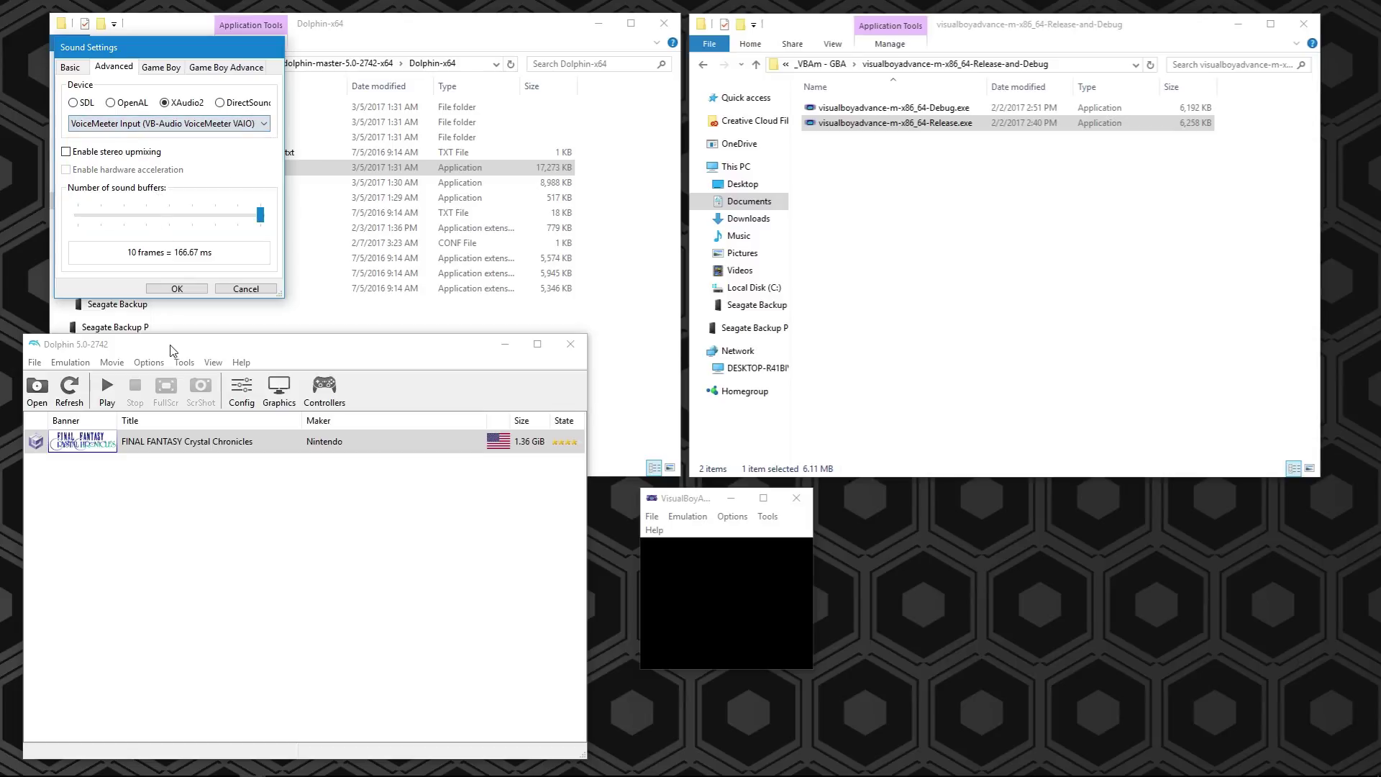
click(195, 289)
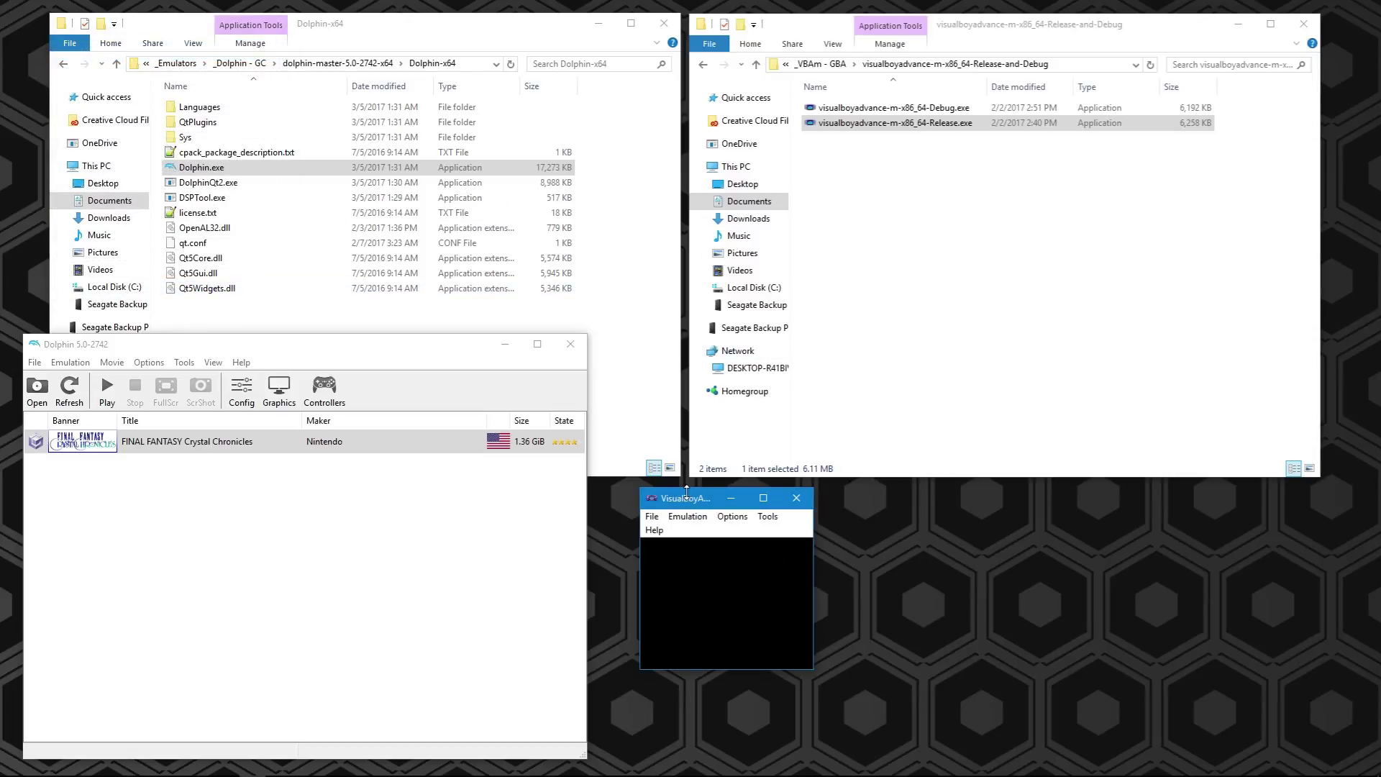
Open VisualBoyAdvance-M's general settings, examine the throttle percentage choices, and close the settings
click(686, 516)
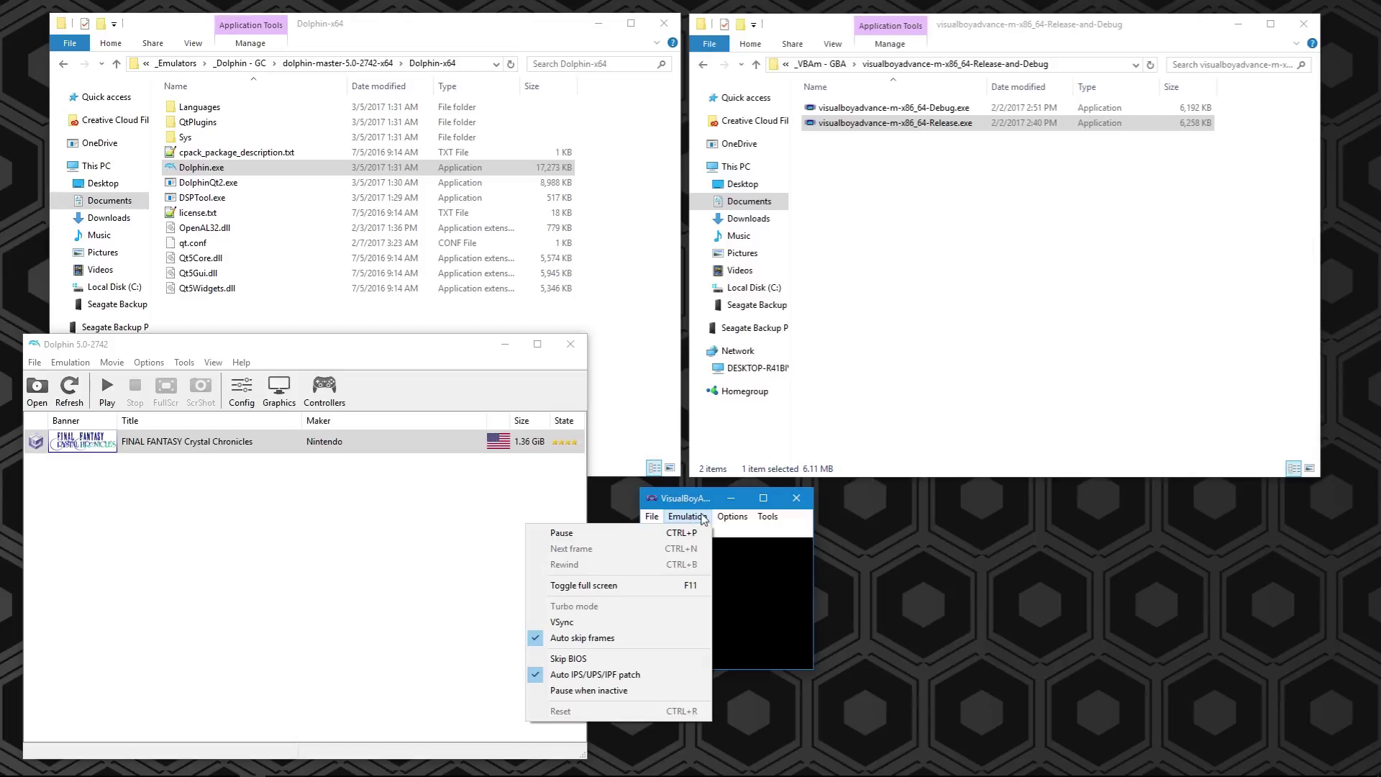
mouse_move(732, 516)
click(694, 631)
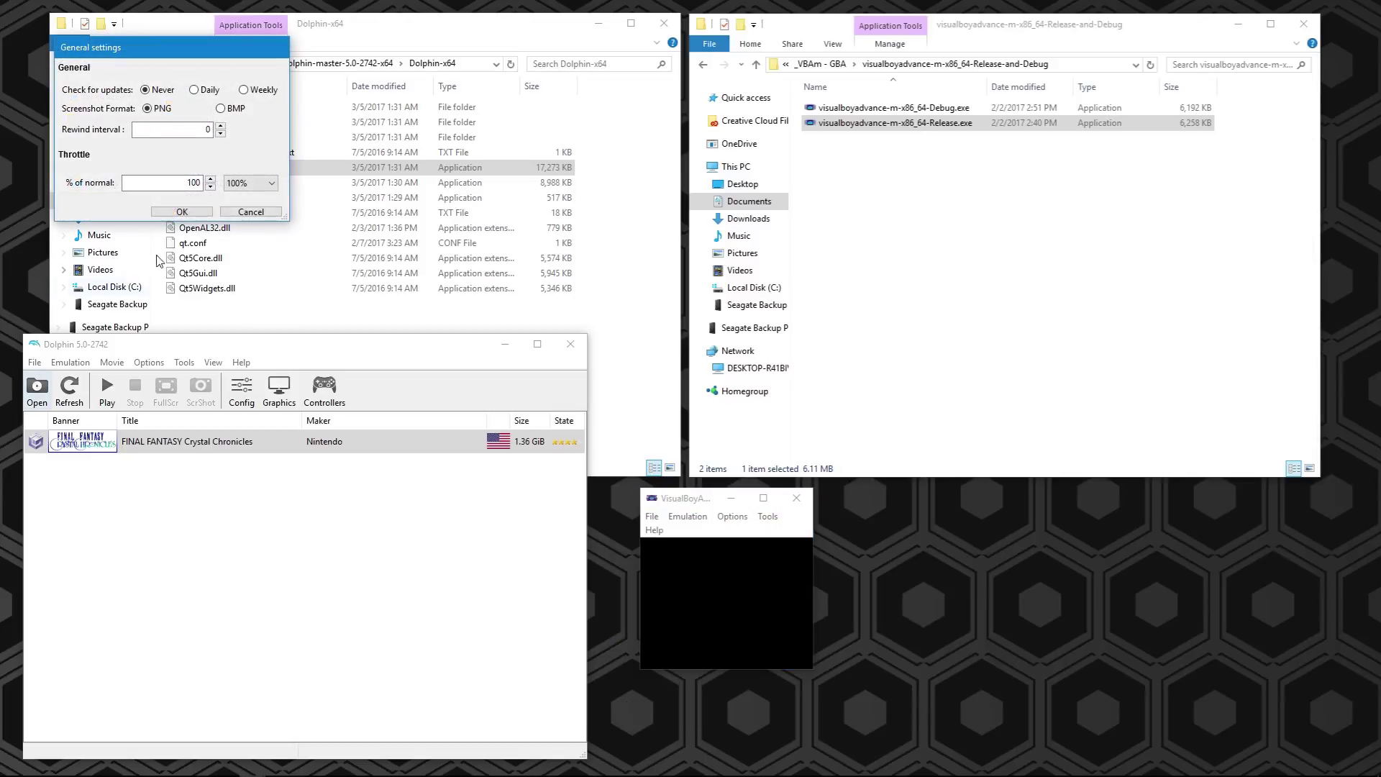
drag(126, 42, 529, 525)
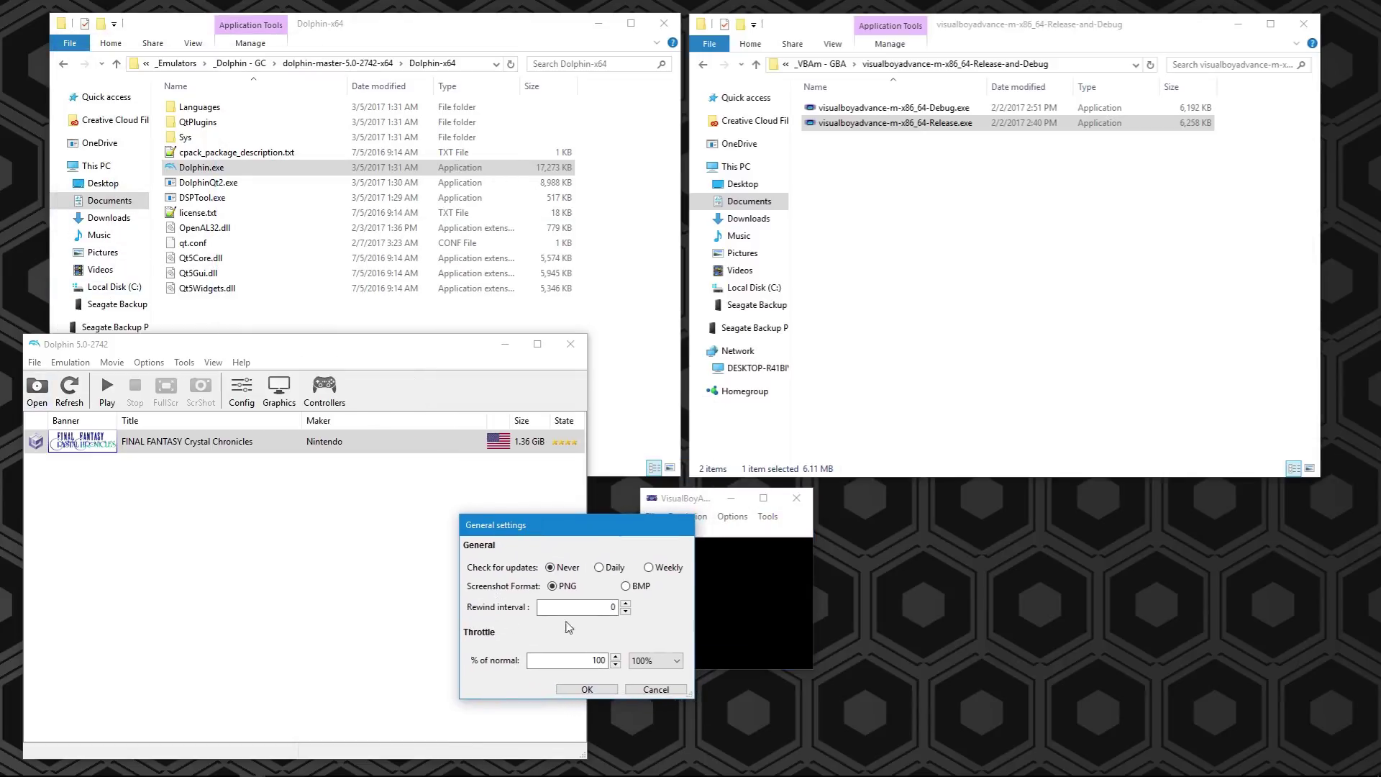
click(644, 662)
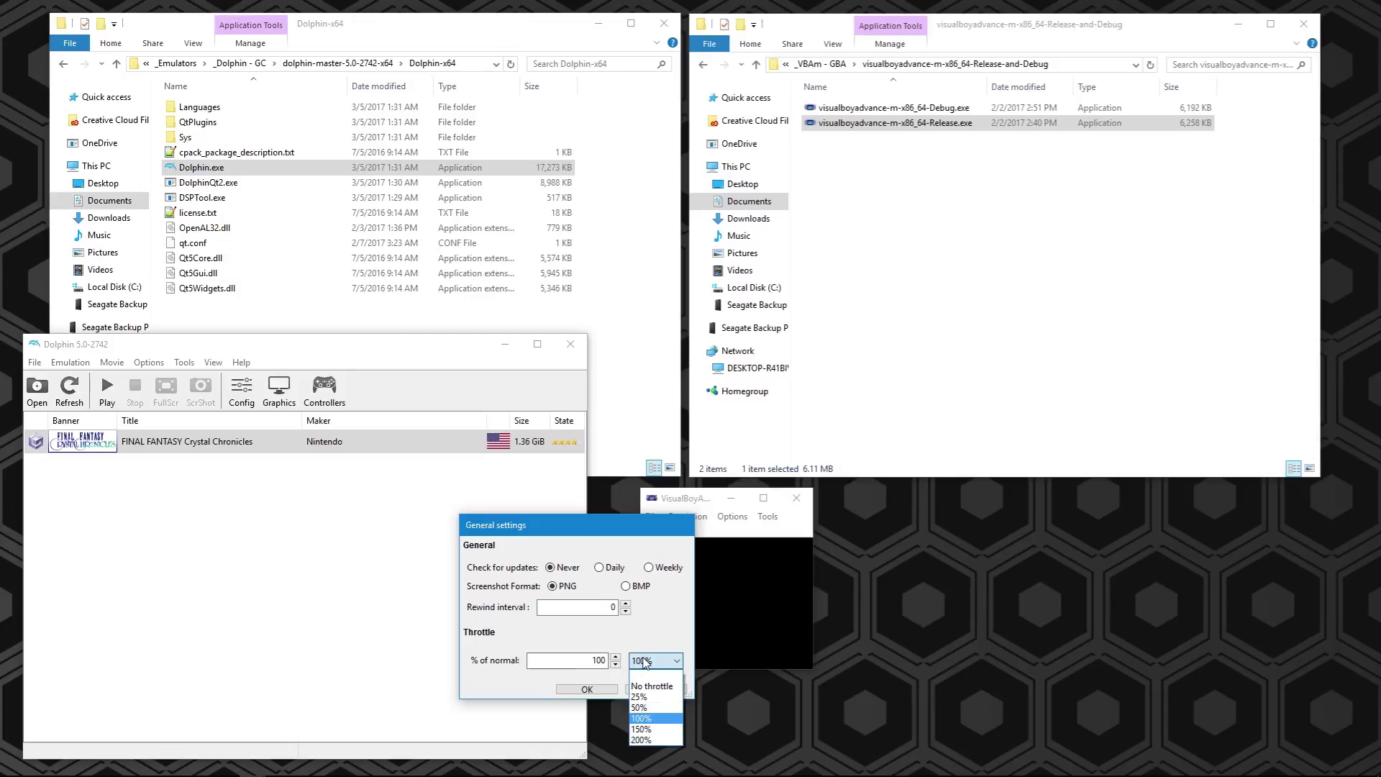
click(645, 661)
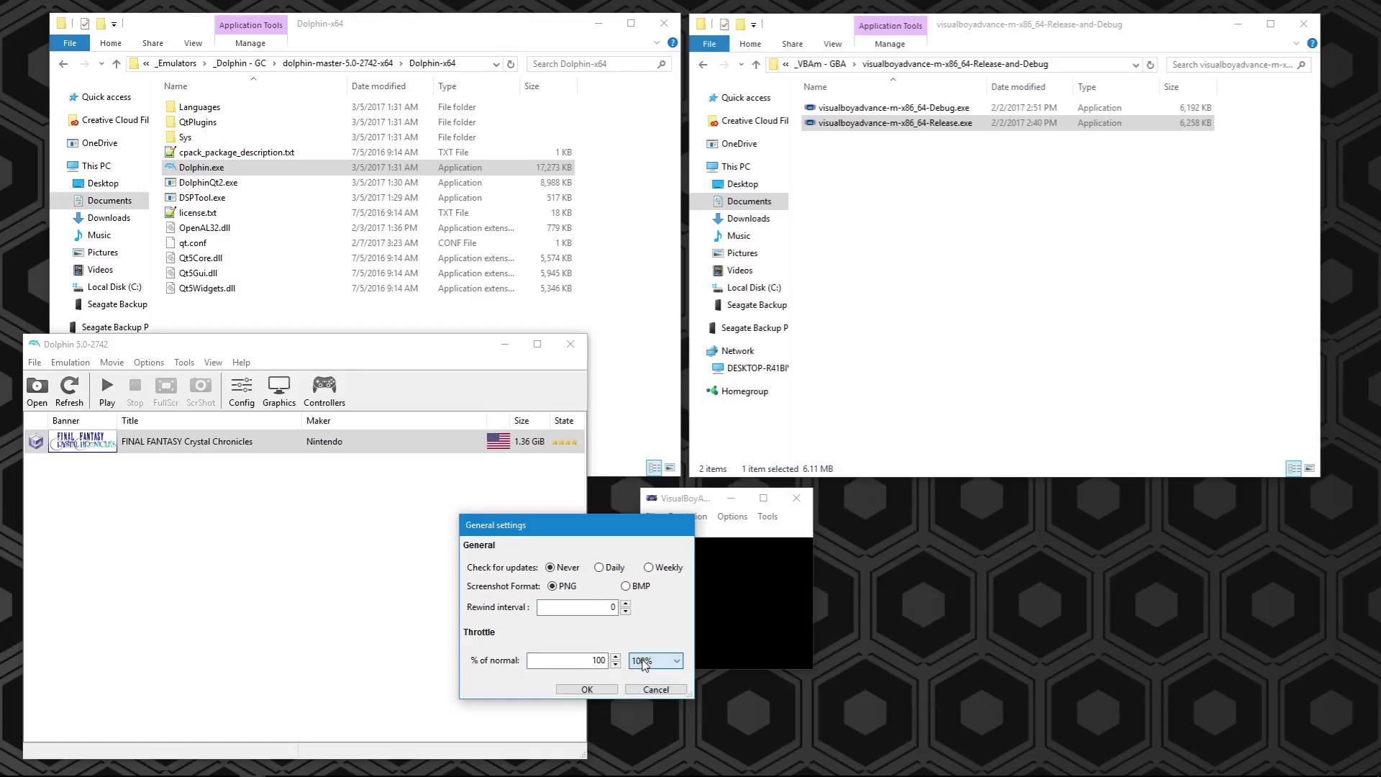
click(644, 661)
click(646, 662)
click(653, 656)
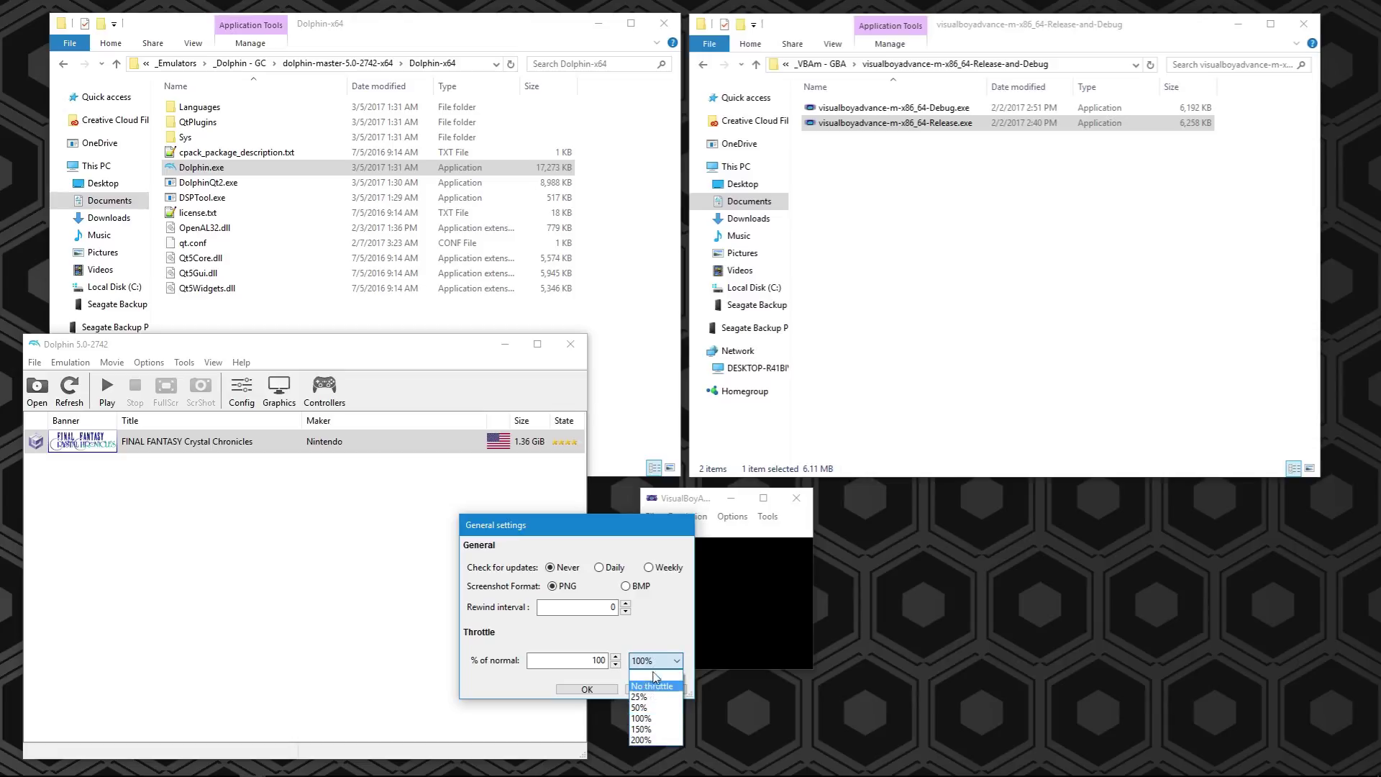
click(656, 660)
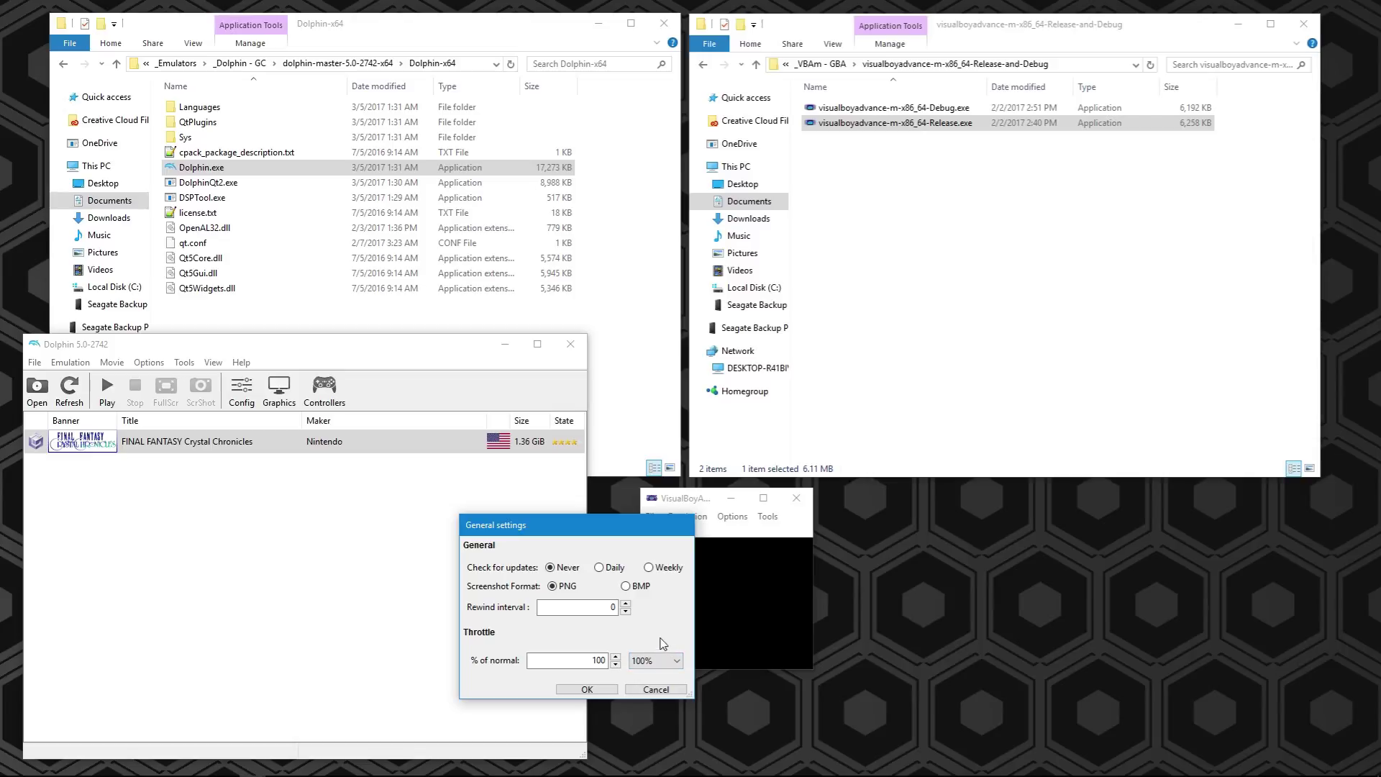
click(655, 661)
click(654, 660)
click(612, 691)
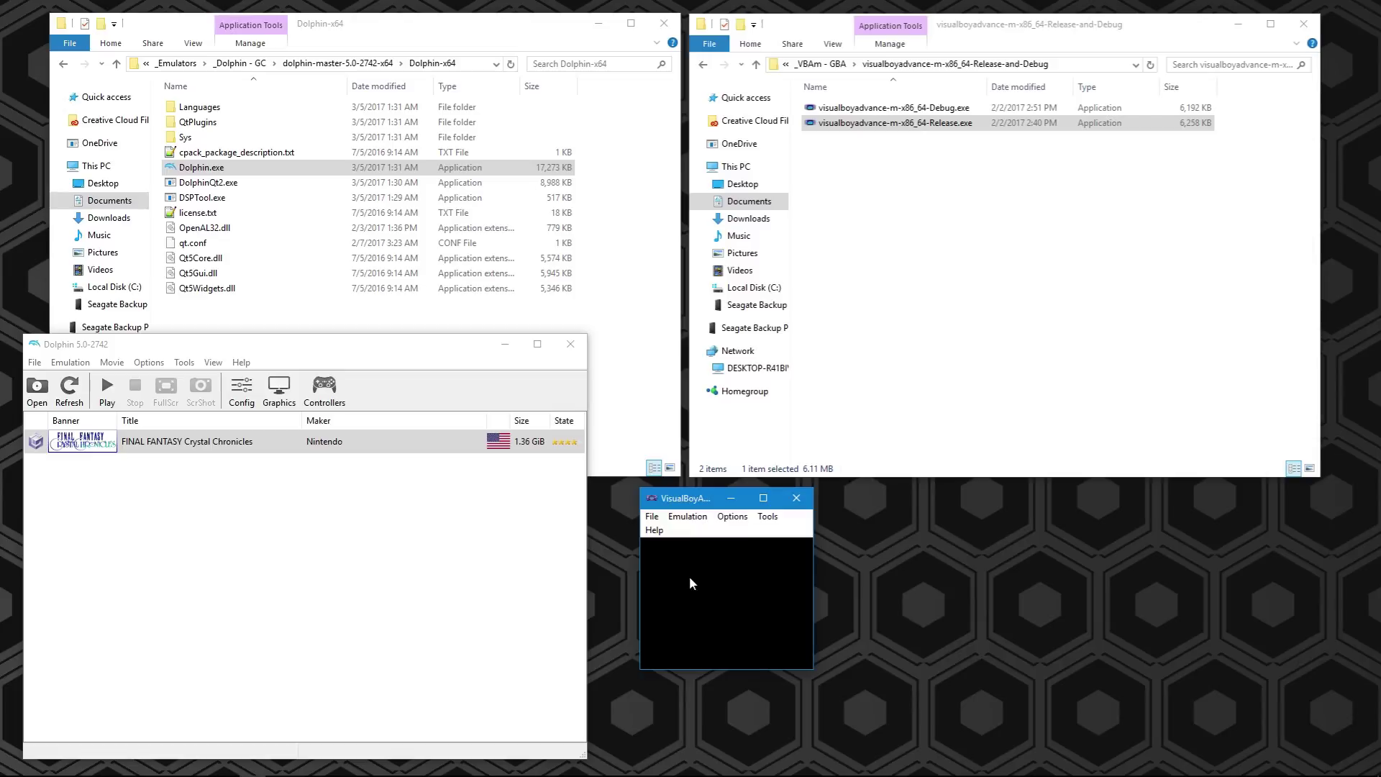
Review VisualBoyAdvance-M's emulation options, including VSync, auto skip frames, Skip BIOS and pause when inactive
click(687, 517)
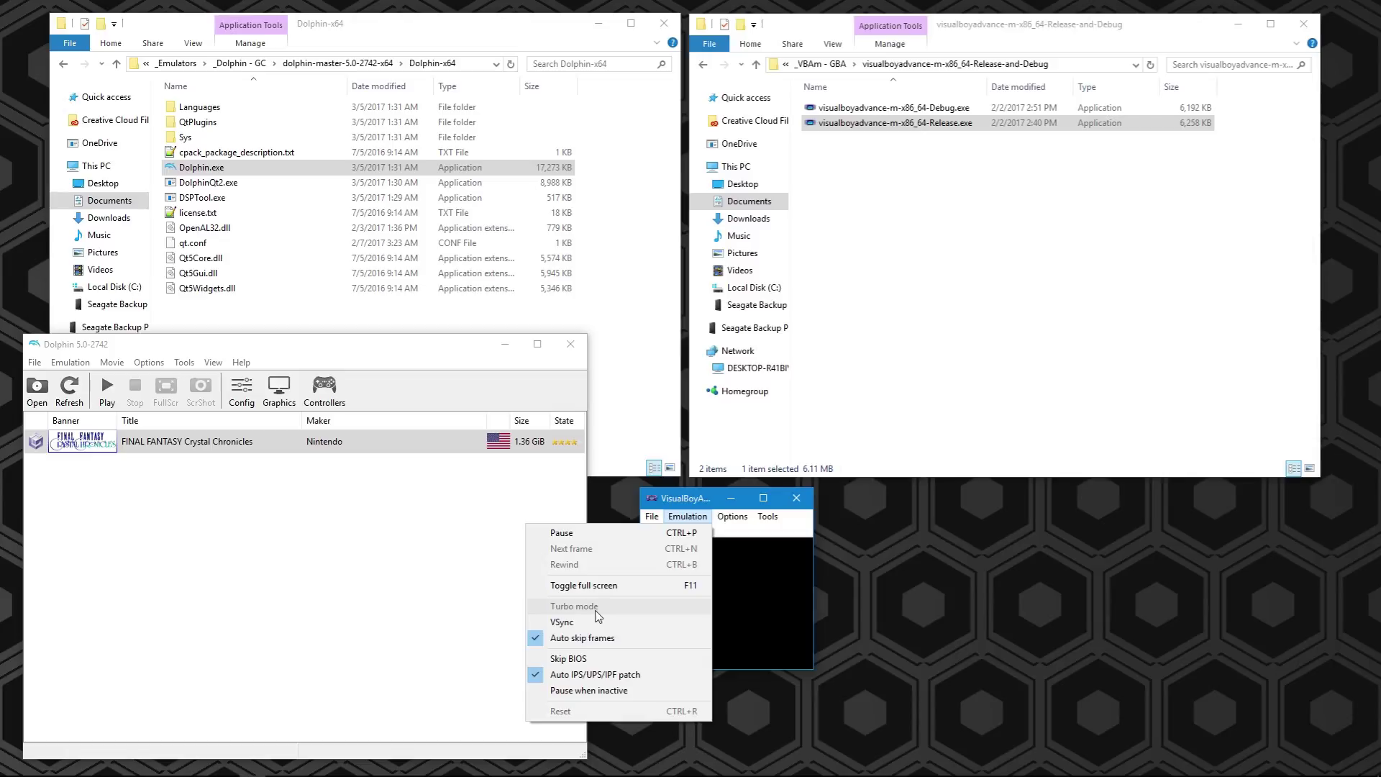
click(800, 623)
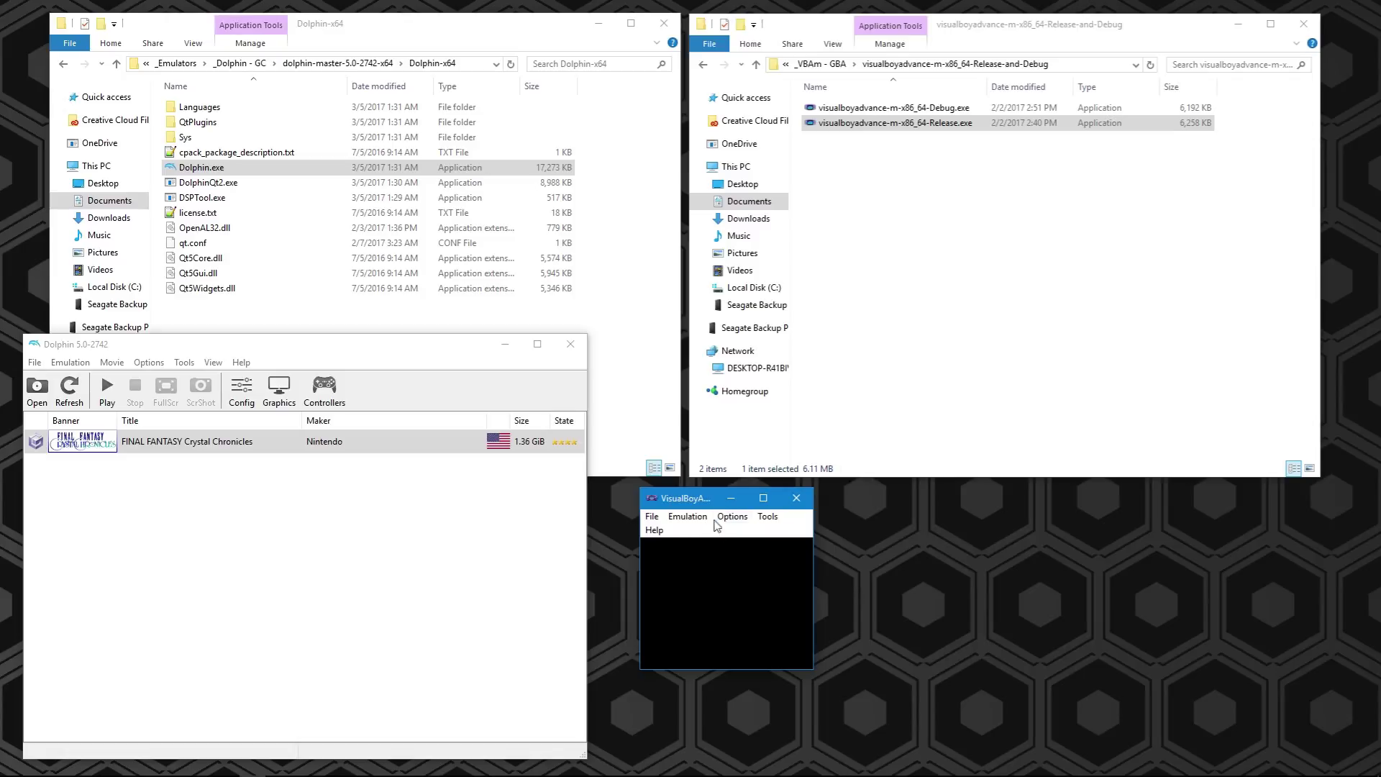
click(688, 516)
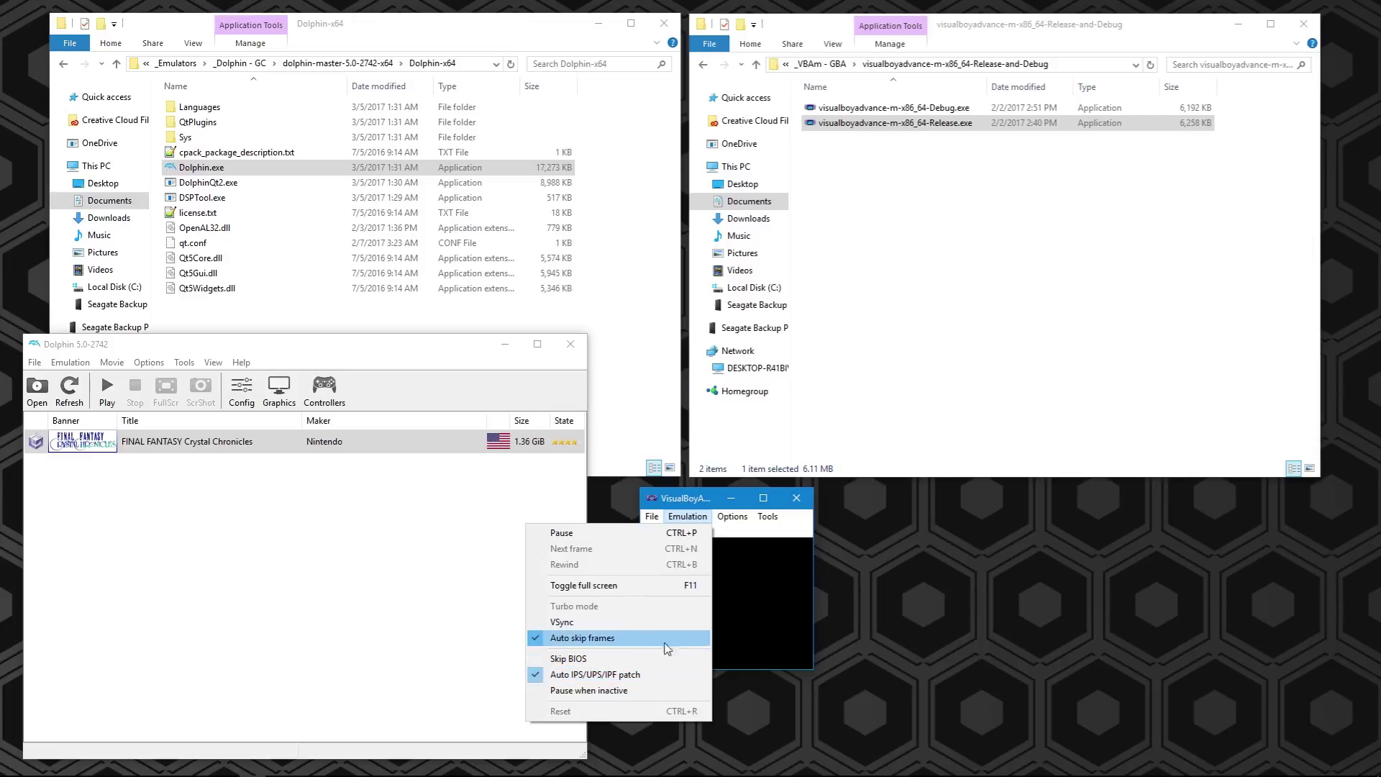
click(674, 520)
Open the Game Boy Advance settings, check the Boot ROM BIOS file path, and cancel the settings
click(655, 517)
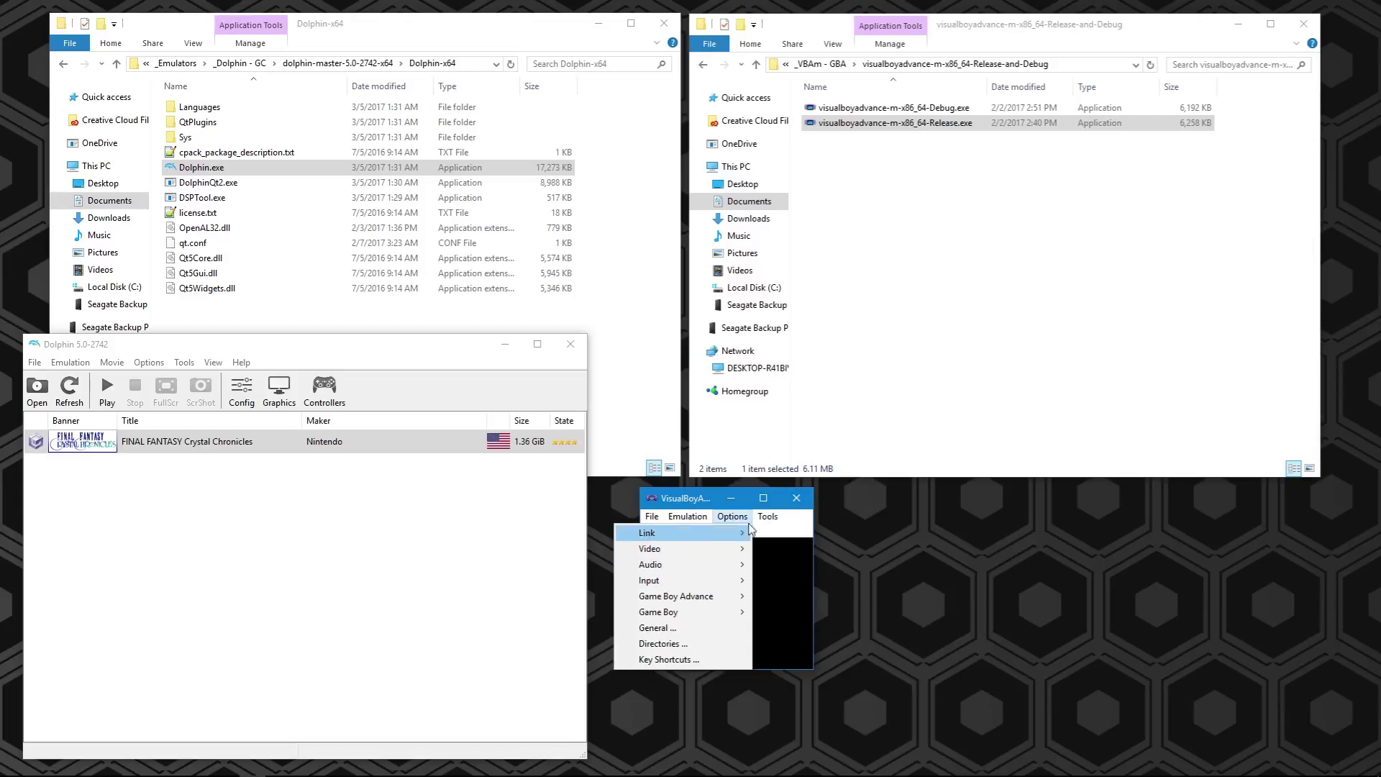
mouse_move(711, 583)
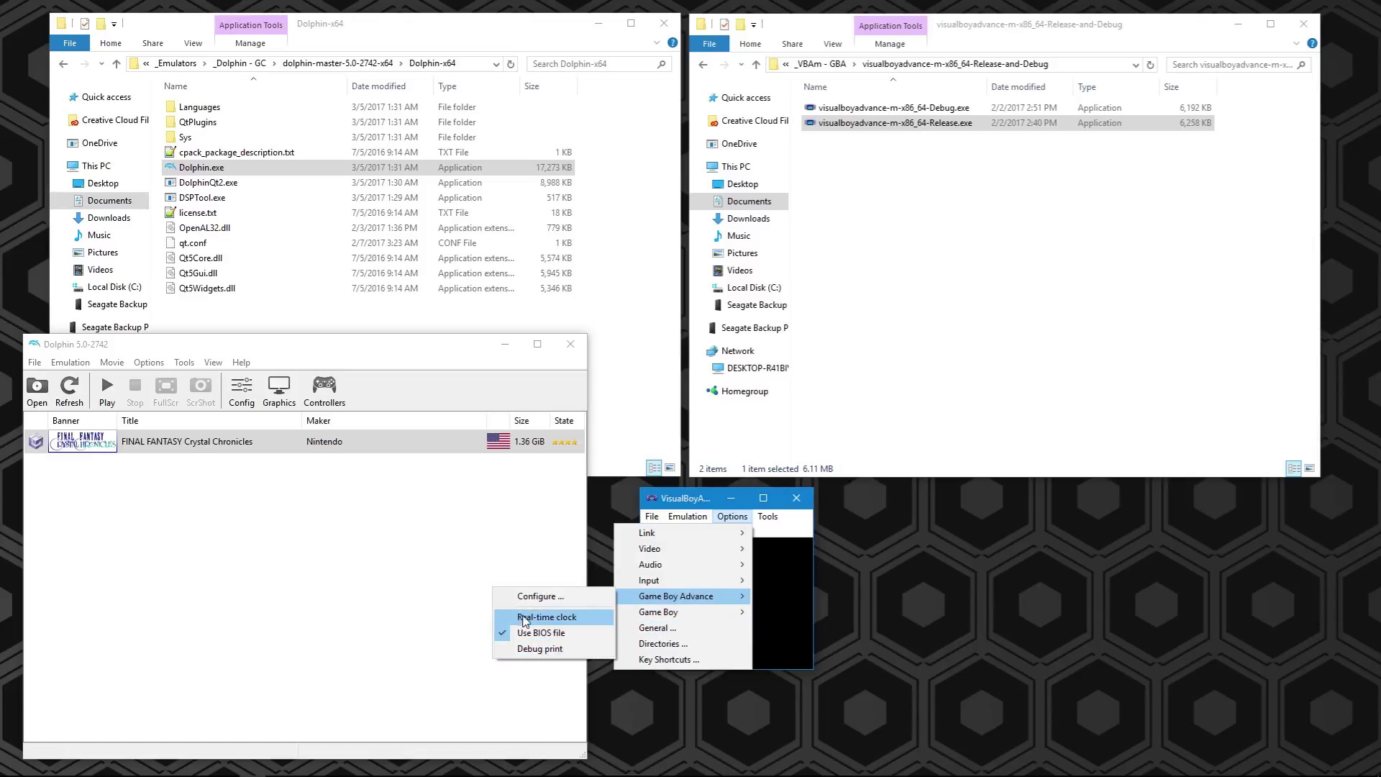
click(536, 596)
click(125, 68)
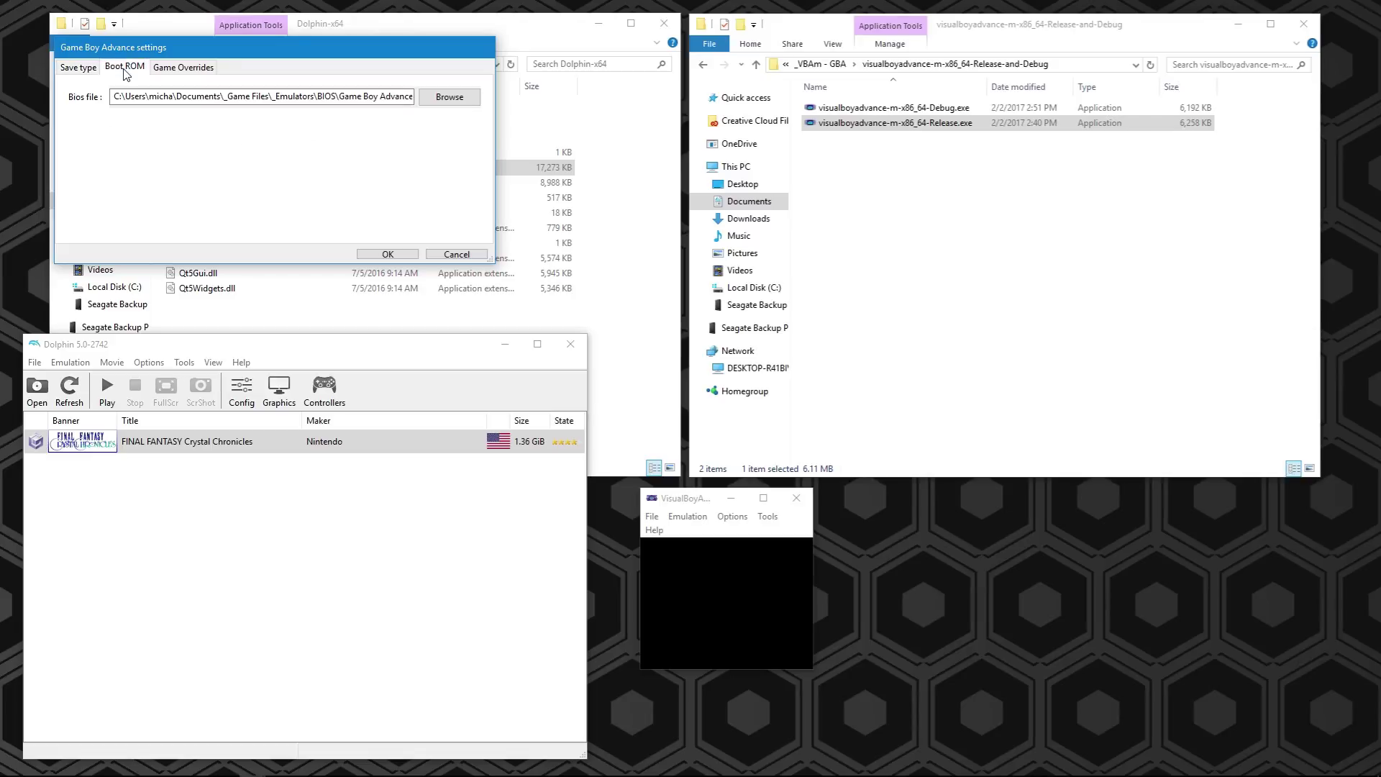
drag(339, 95, 413, 96)
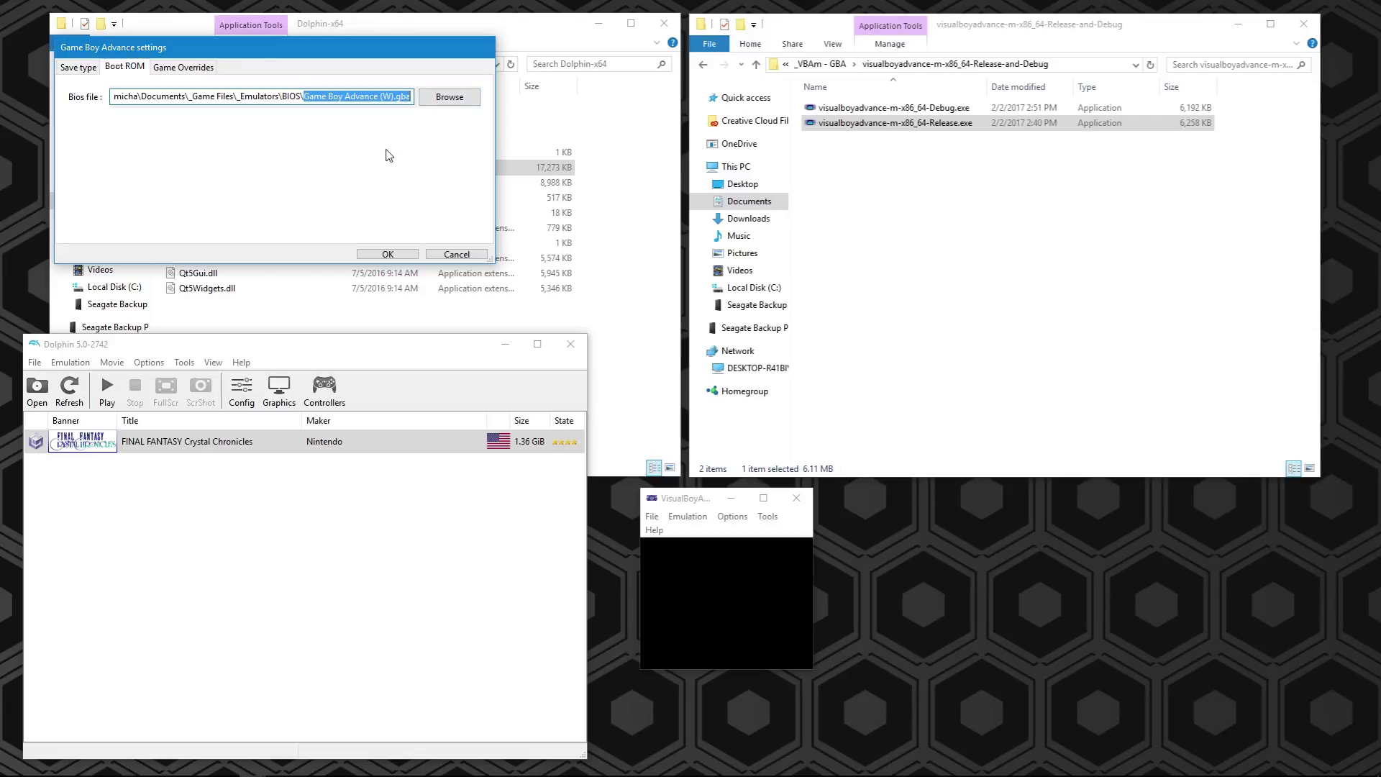
click(457, 253)
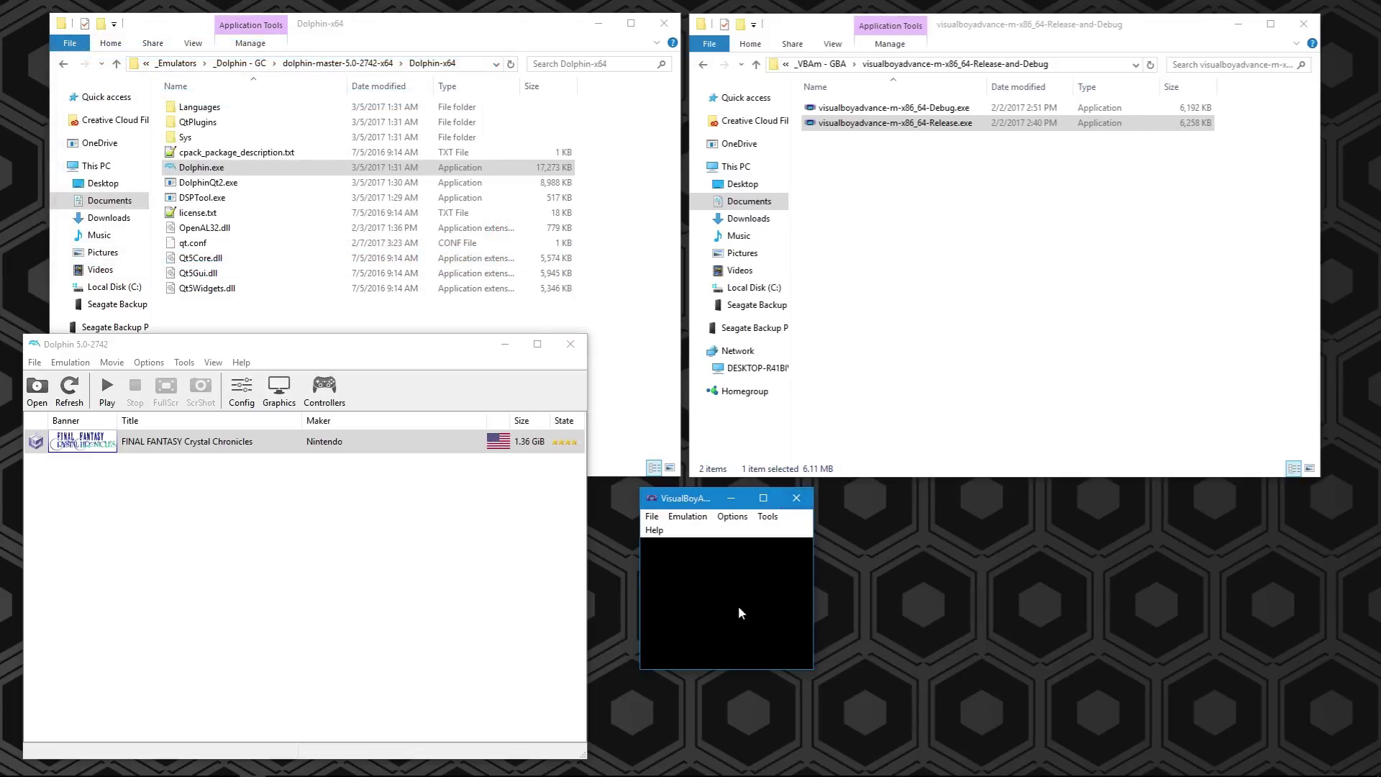
Check the Game Boy Advance options for the Use BIOS file setting
click(687, 516)
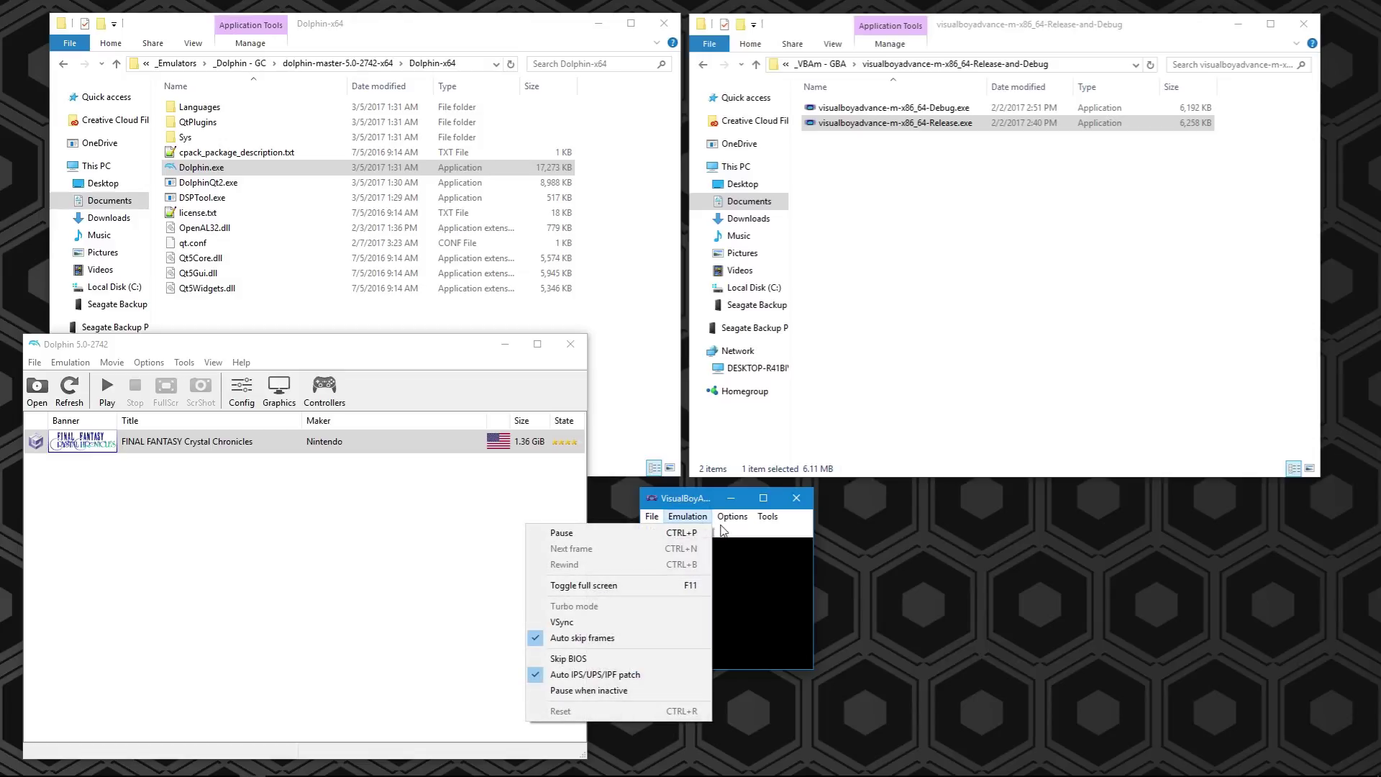
mouse_move(733, 518)
mouse_move(687, 597)
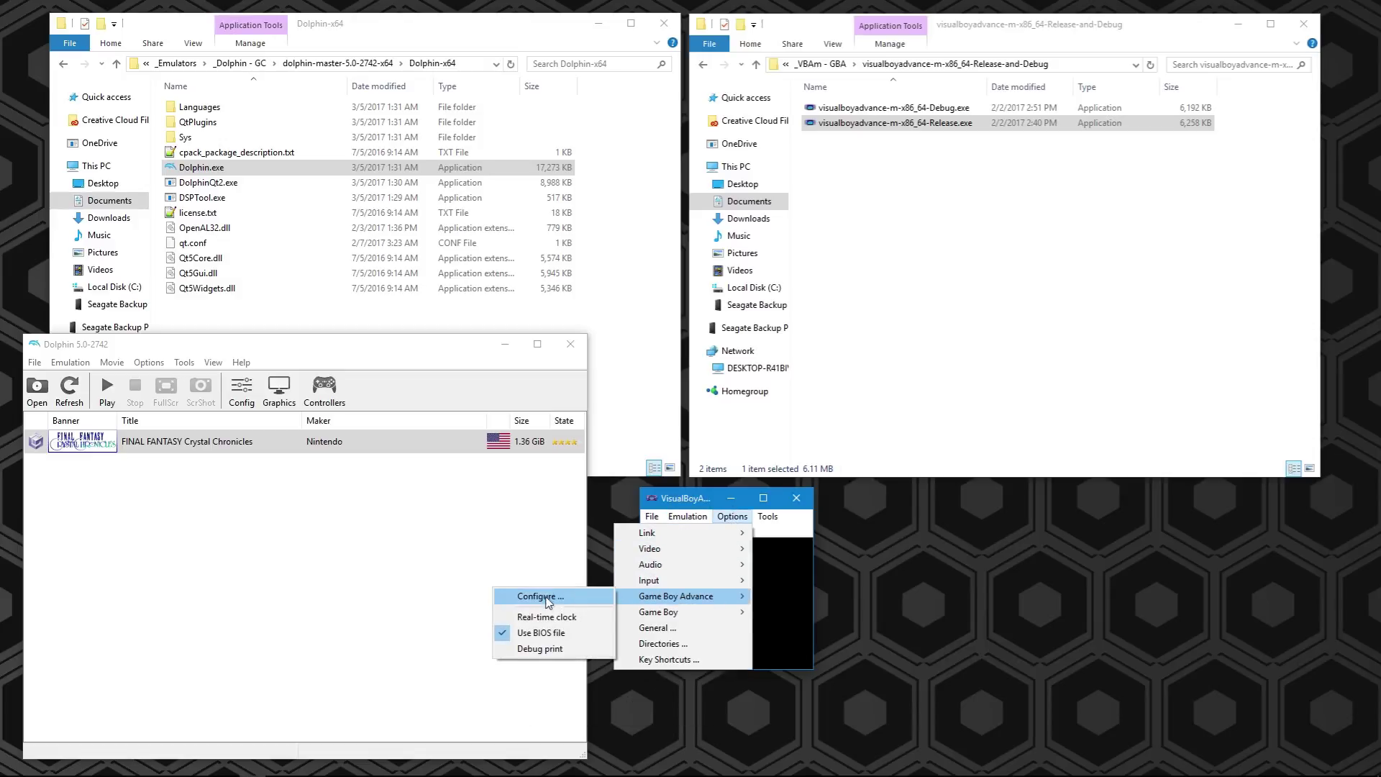
click(554, 640)
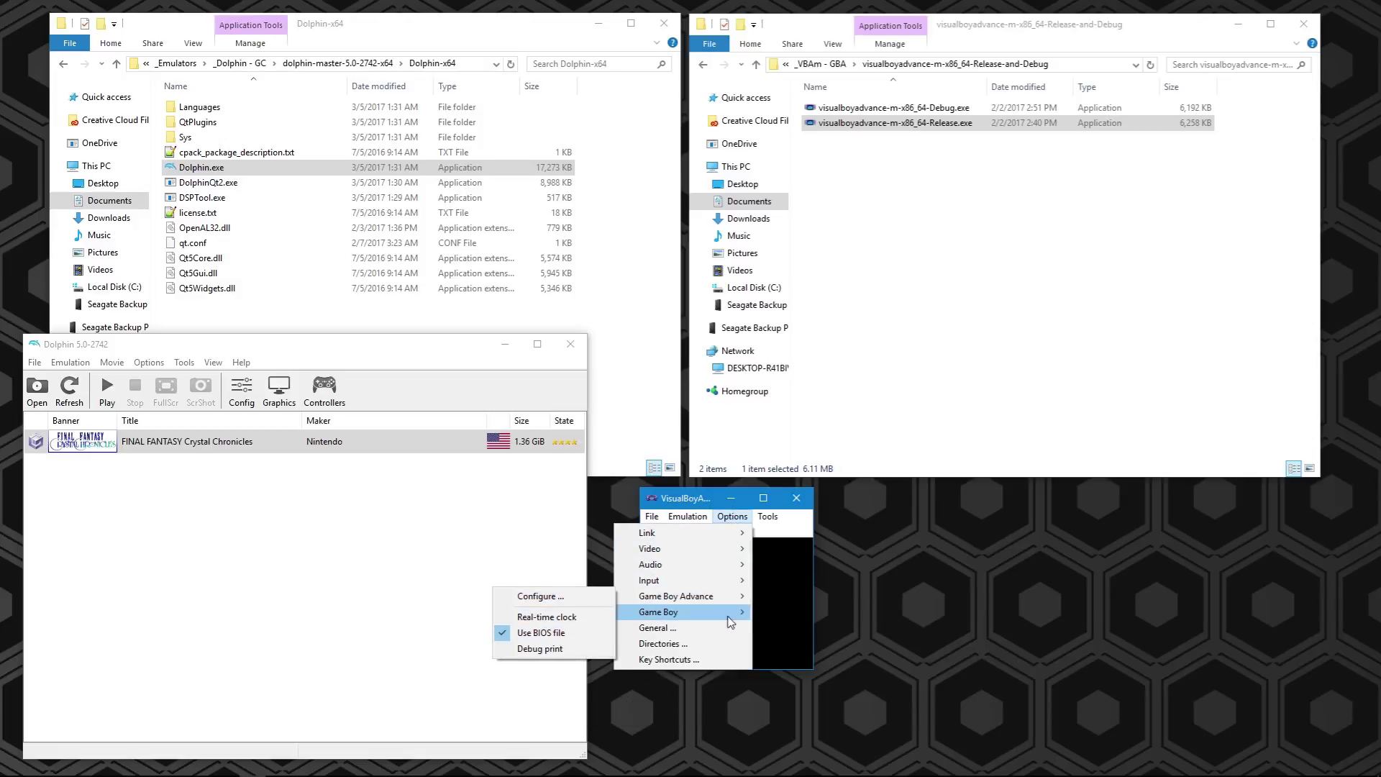
click(707, 524)
Load Game Boy Advance (W).gba as a ROM in VisualBoyAdvance-M and start FINAL FANTASY Crystal Chronicles in Dolphin
mouse_move(655, 516)
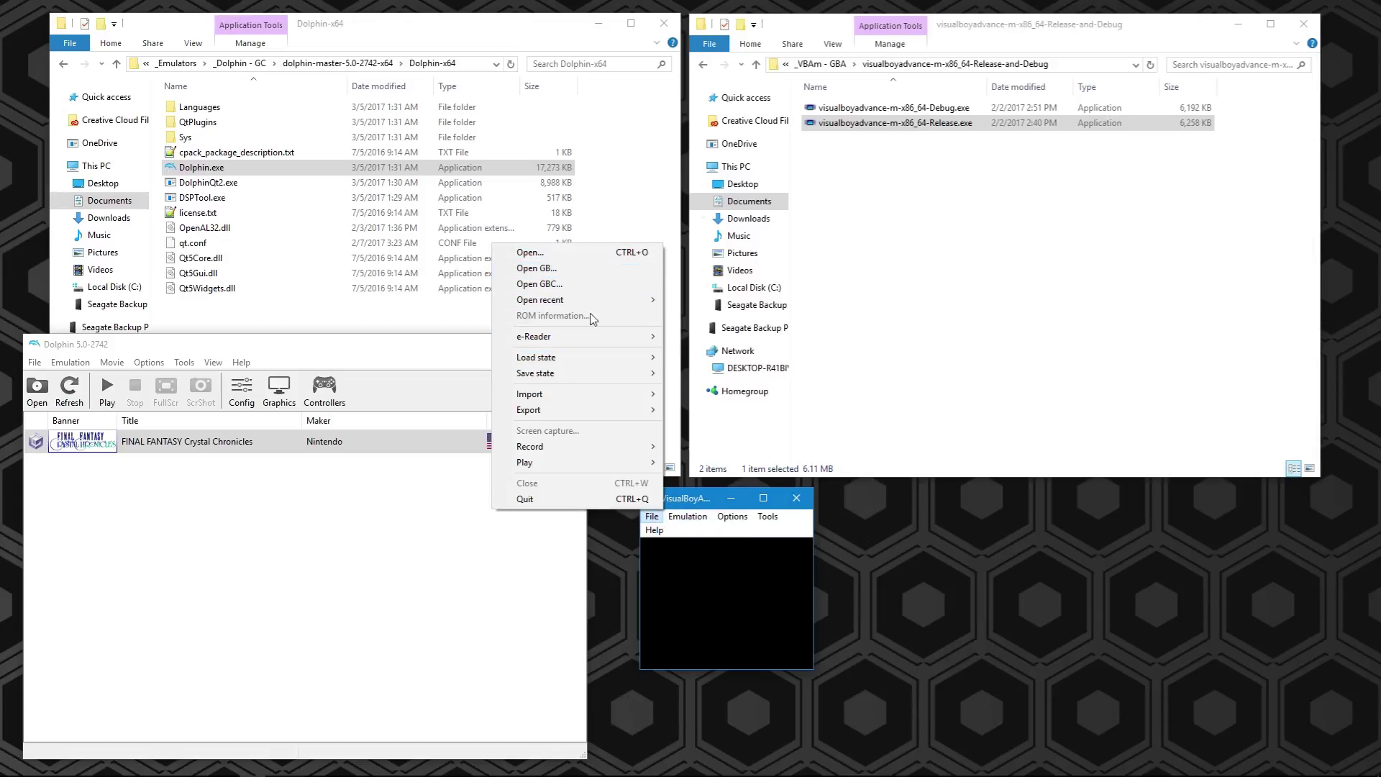
click(557, 253)
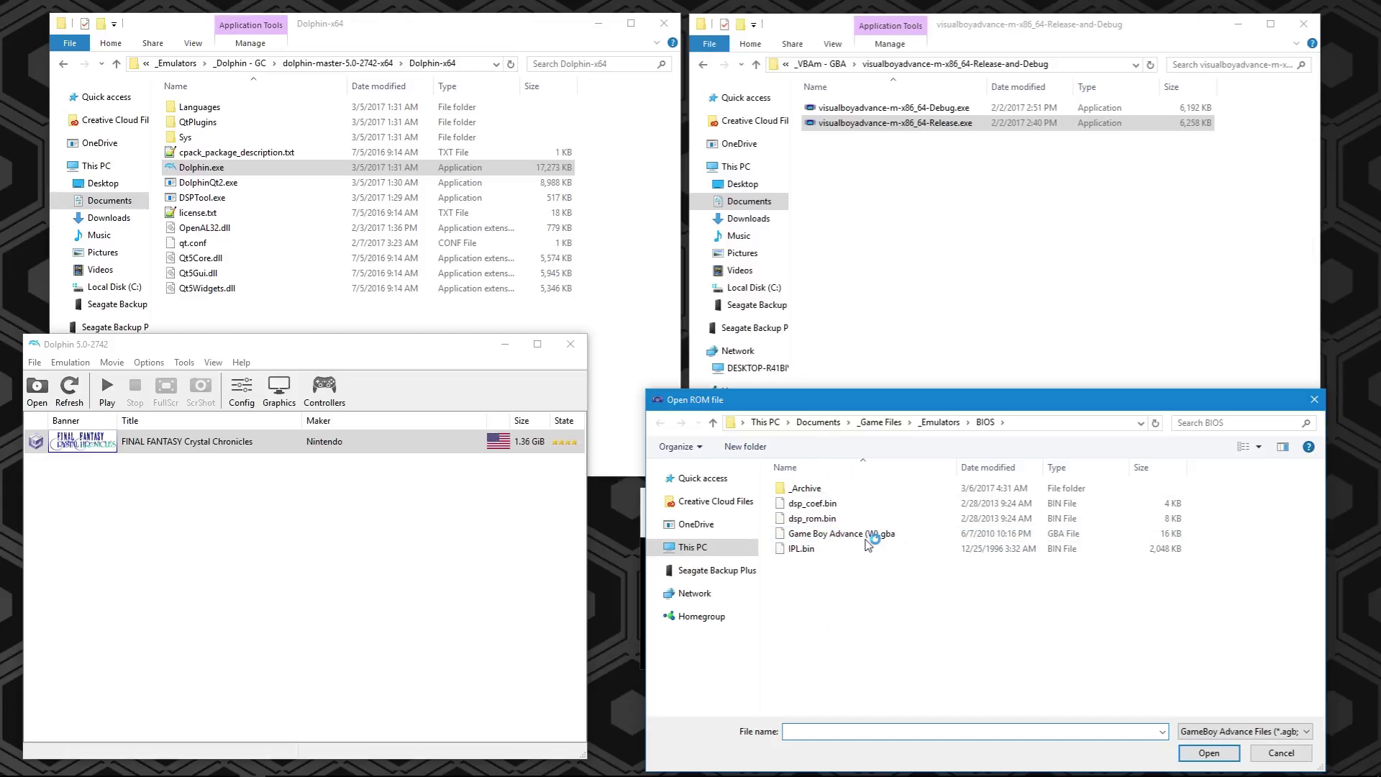
key(Escape)
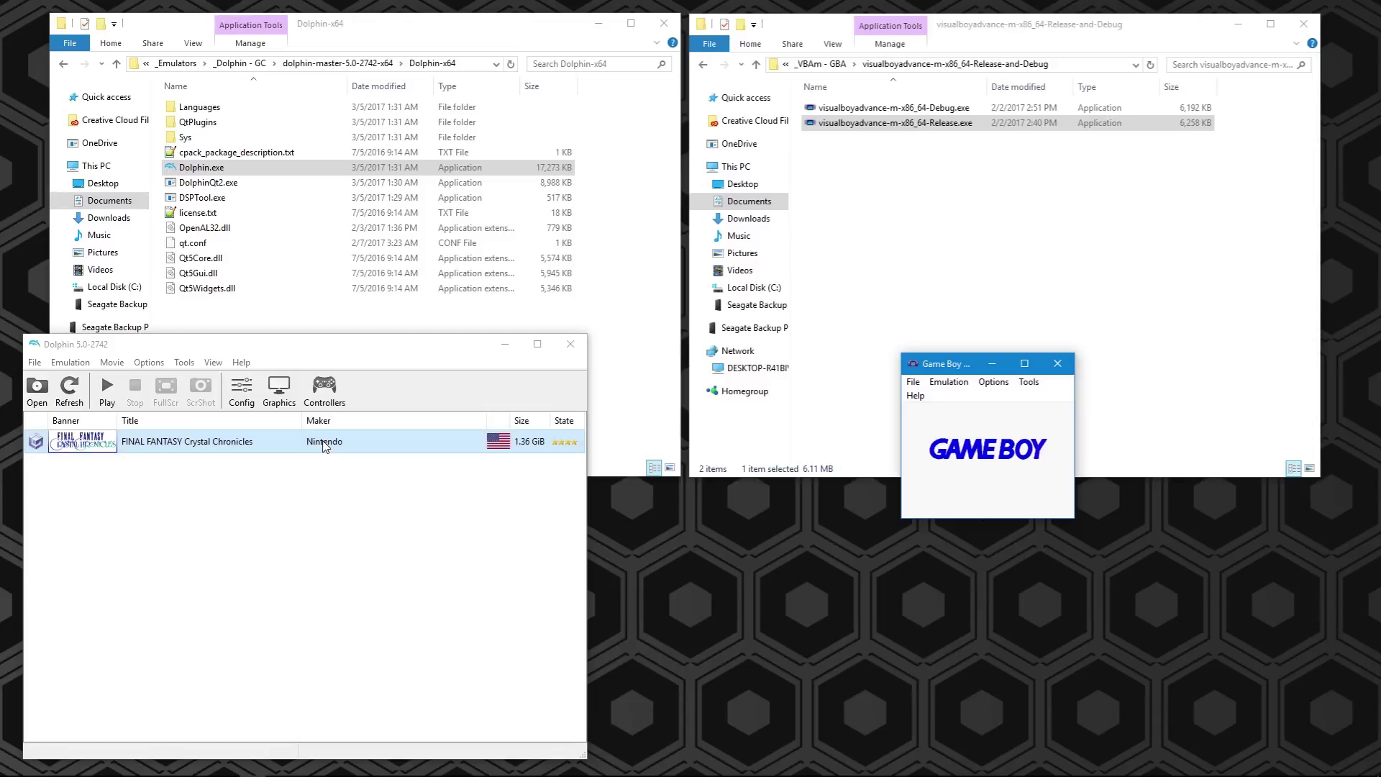
double_click(279, 449)
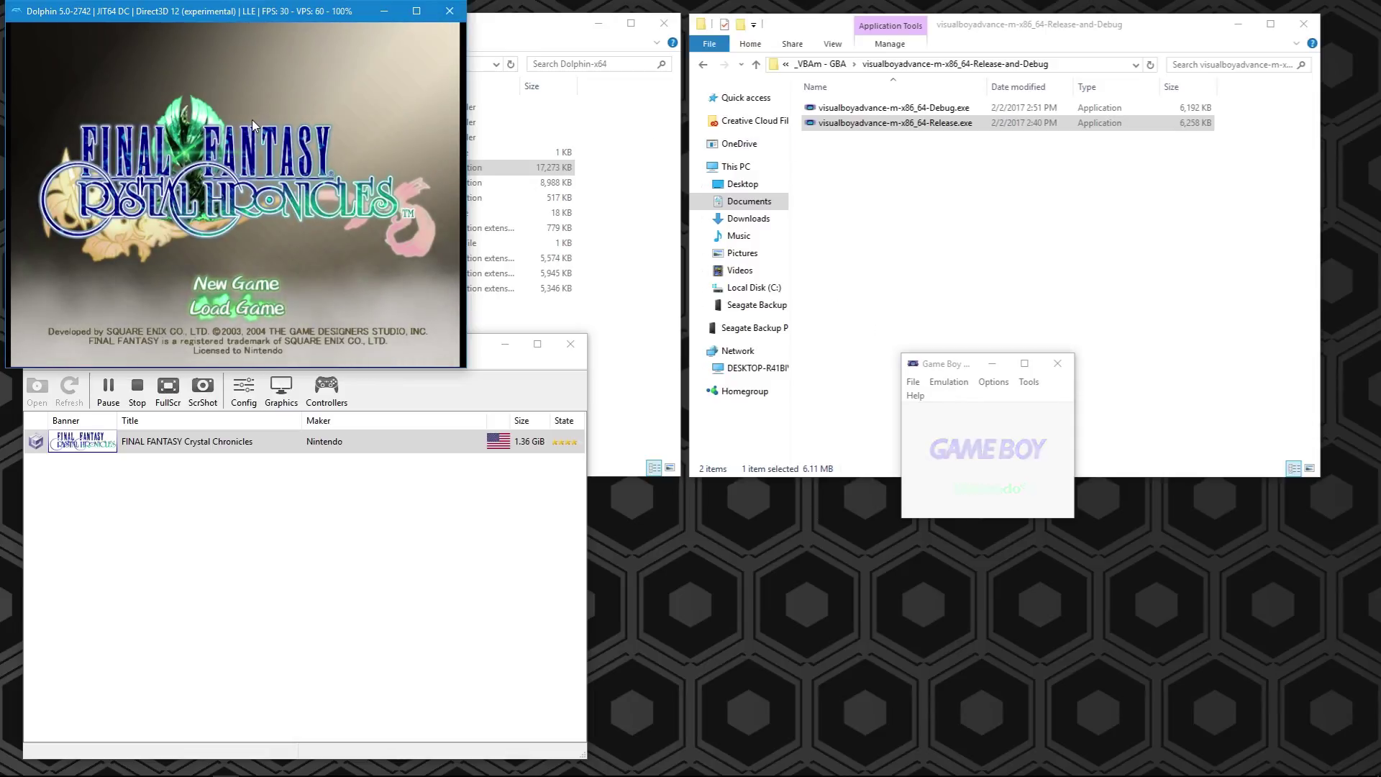
Dock the Dolphin game window along the desktop's left side and widen it to about 70 percent of the screen width
drag(961, 363, 969, 185)
key(super+Left)
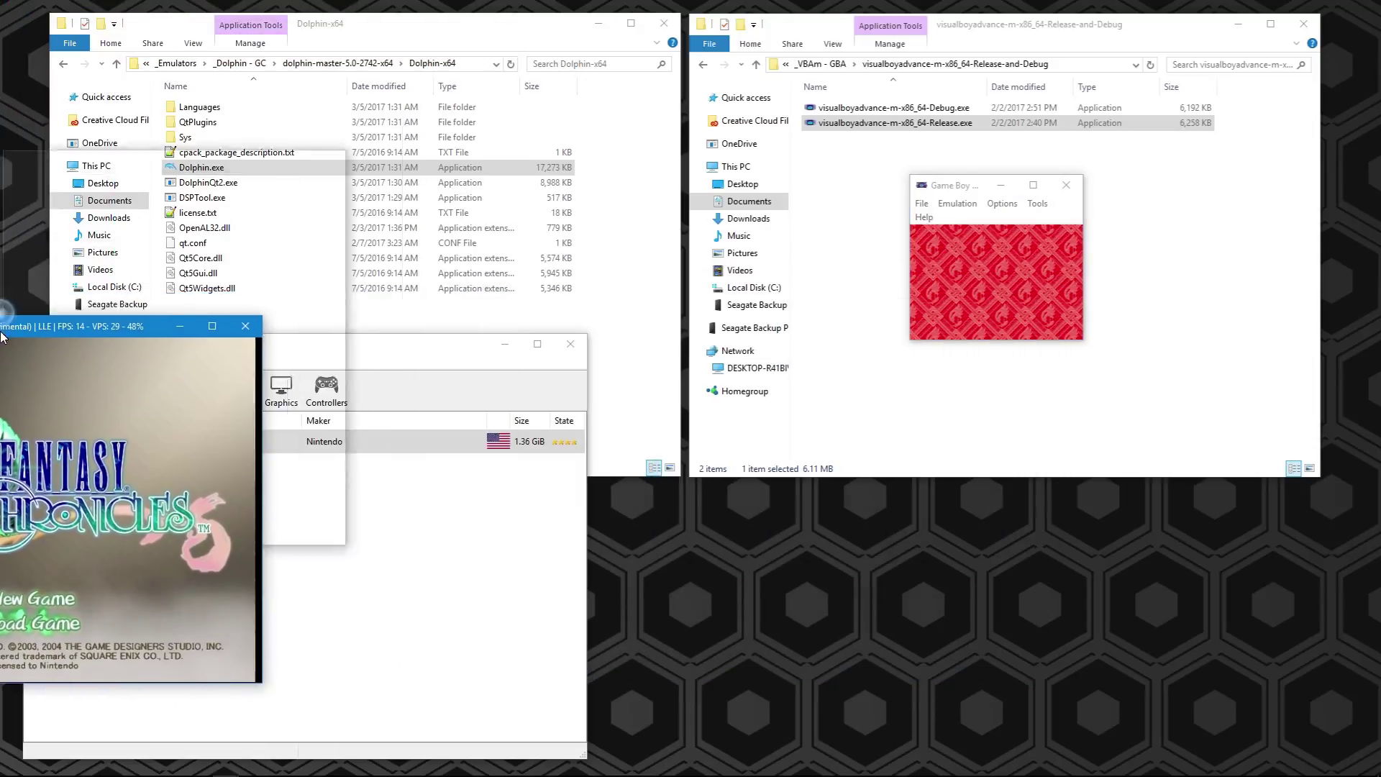
key(Escape)
key(alt+Tab)
key(super+Right)
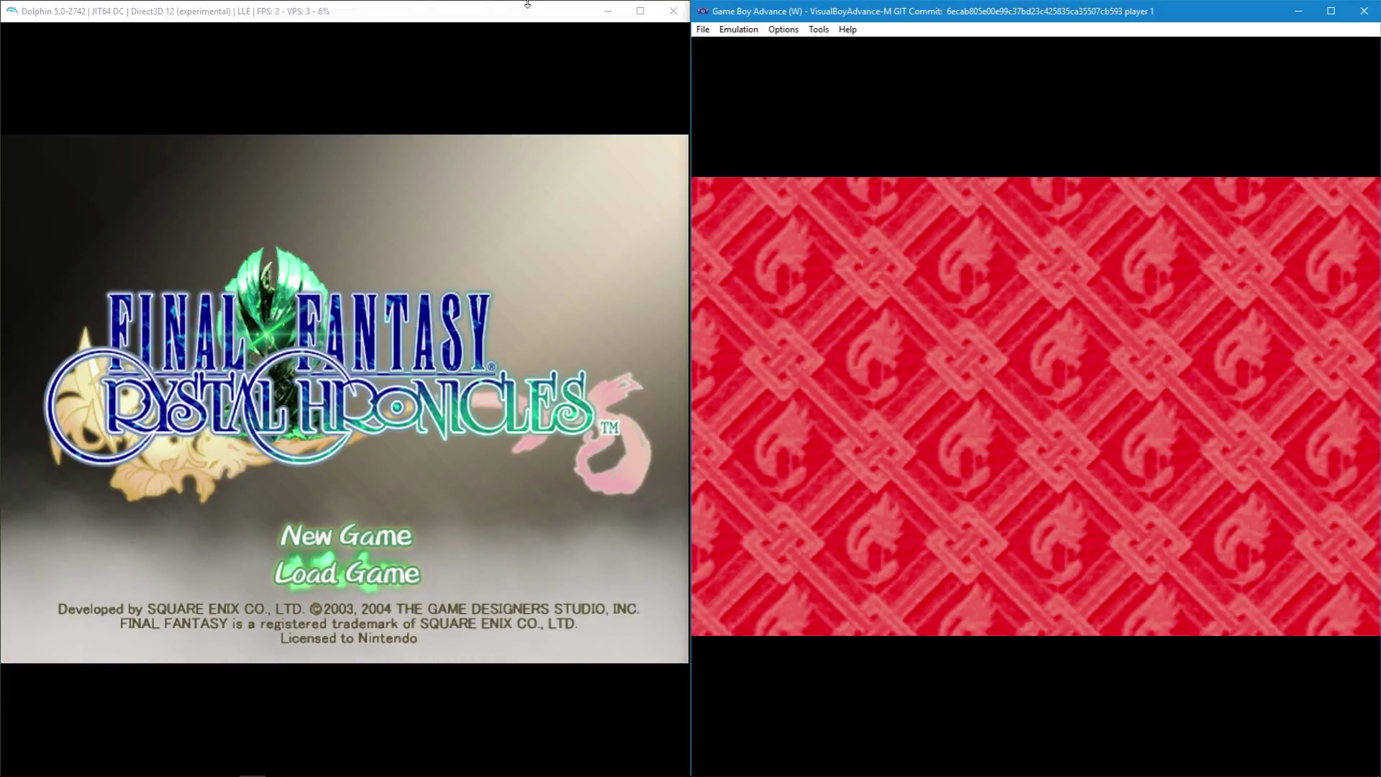
key(super+Down)
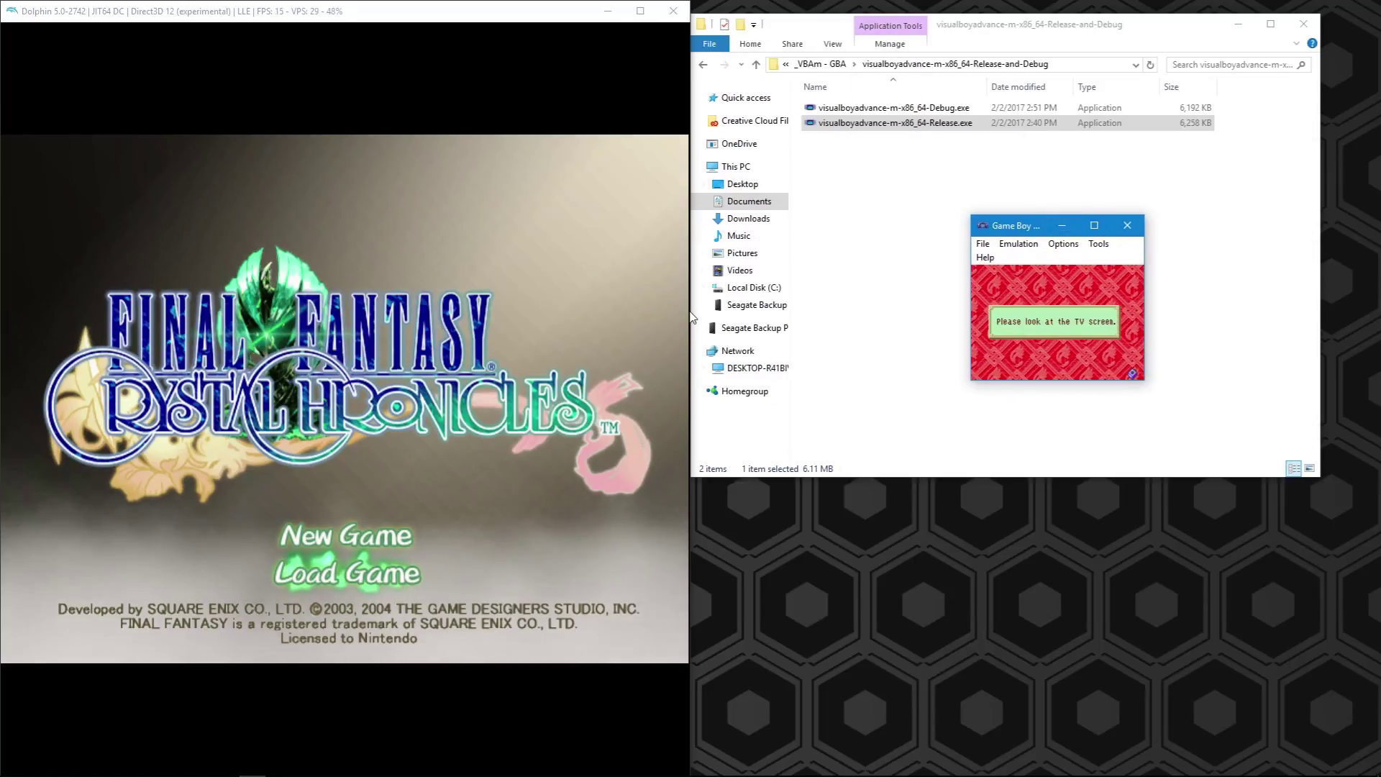
click(692, 307)
drag(692, 307, 980, 313)
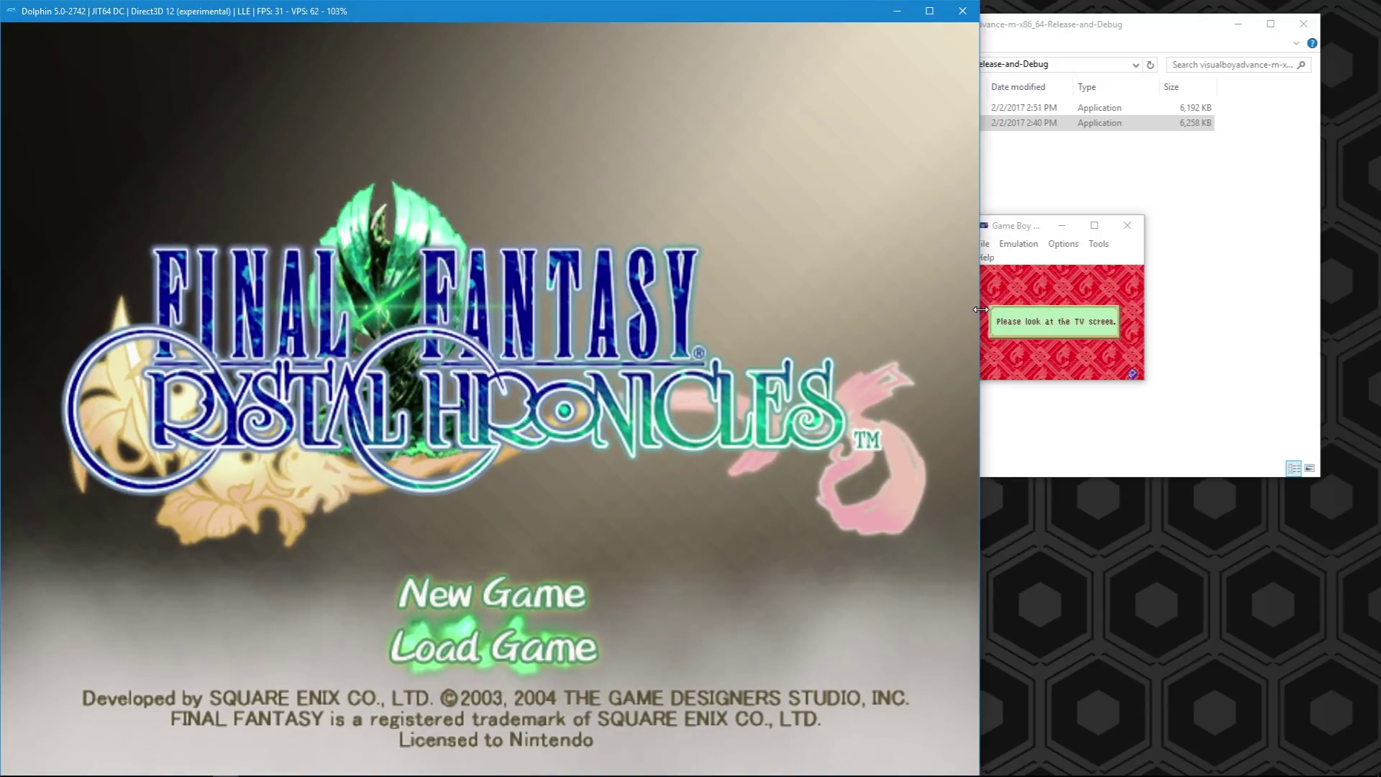
Fit the VisualBoyAdvance-M window into the desktop's upper-right corner beside the Dolphin game window
click(1013, 229)
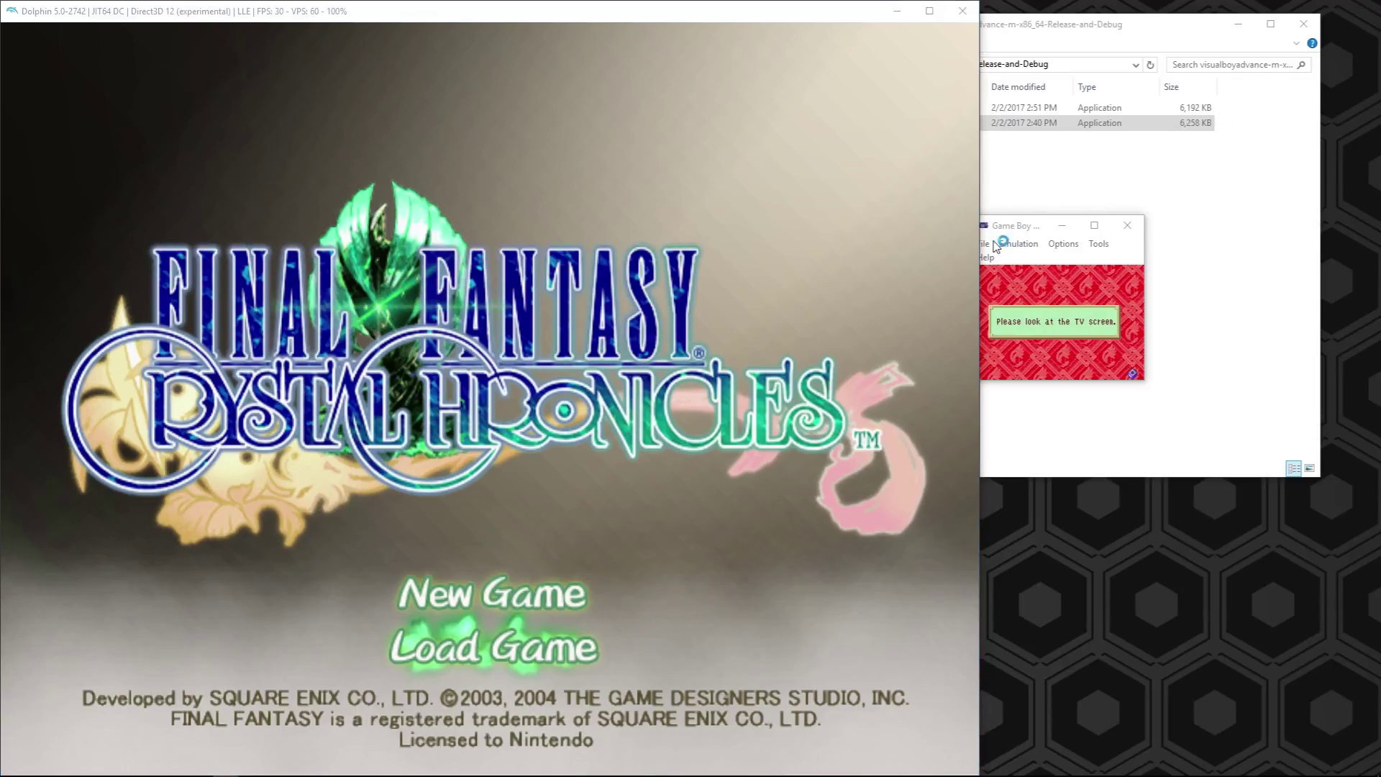
drag(1011, 11, 1380, 4)
click(1024, 180)
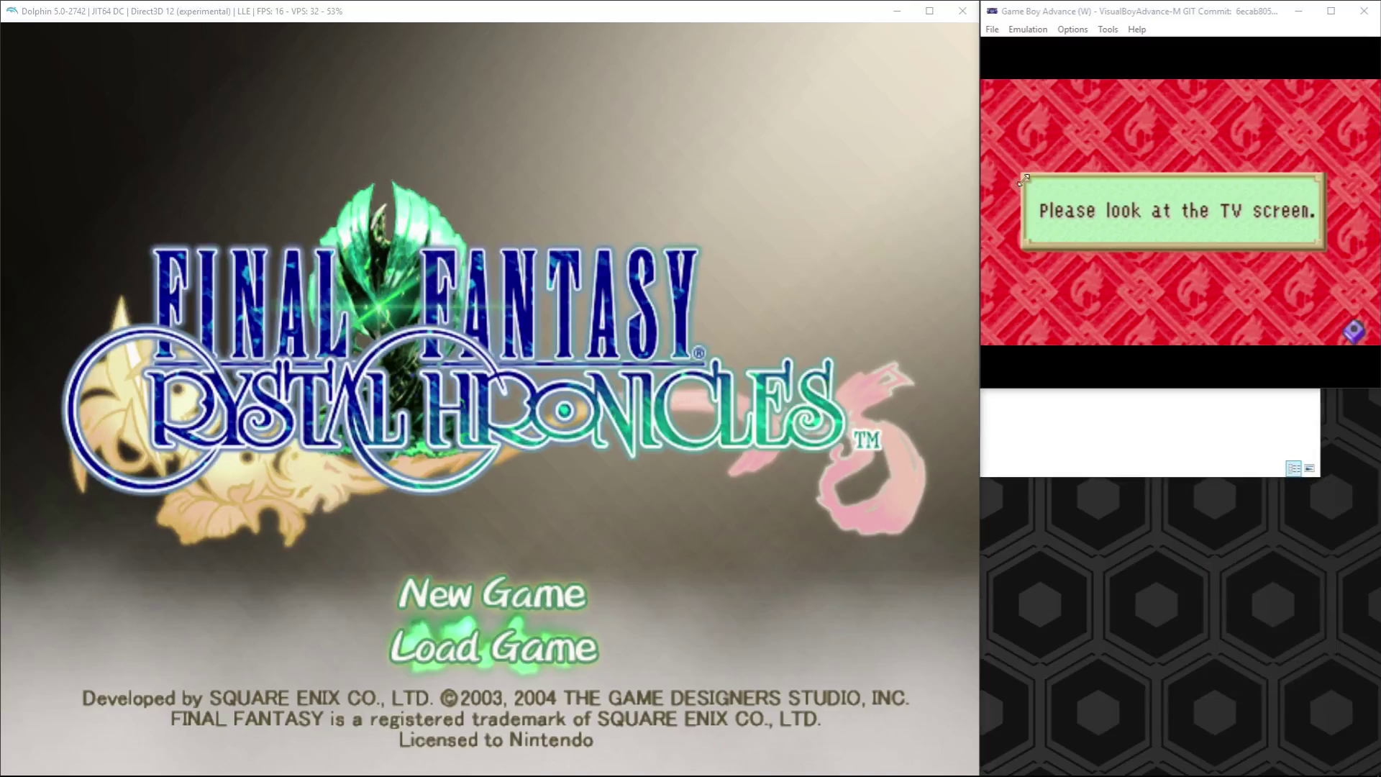
Choose Load Game on the title screen in Dolphin and select memory card Slot A
click(623, 446)
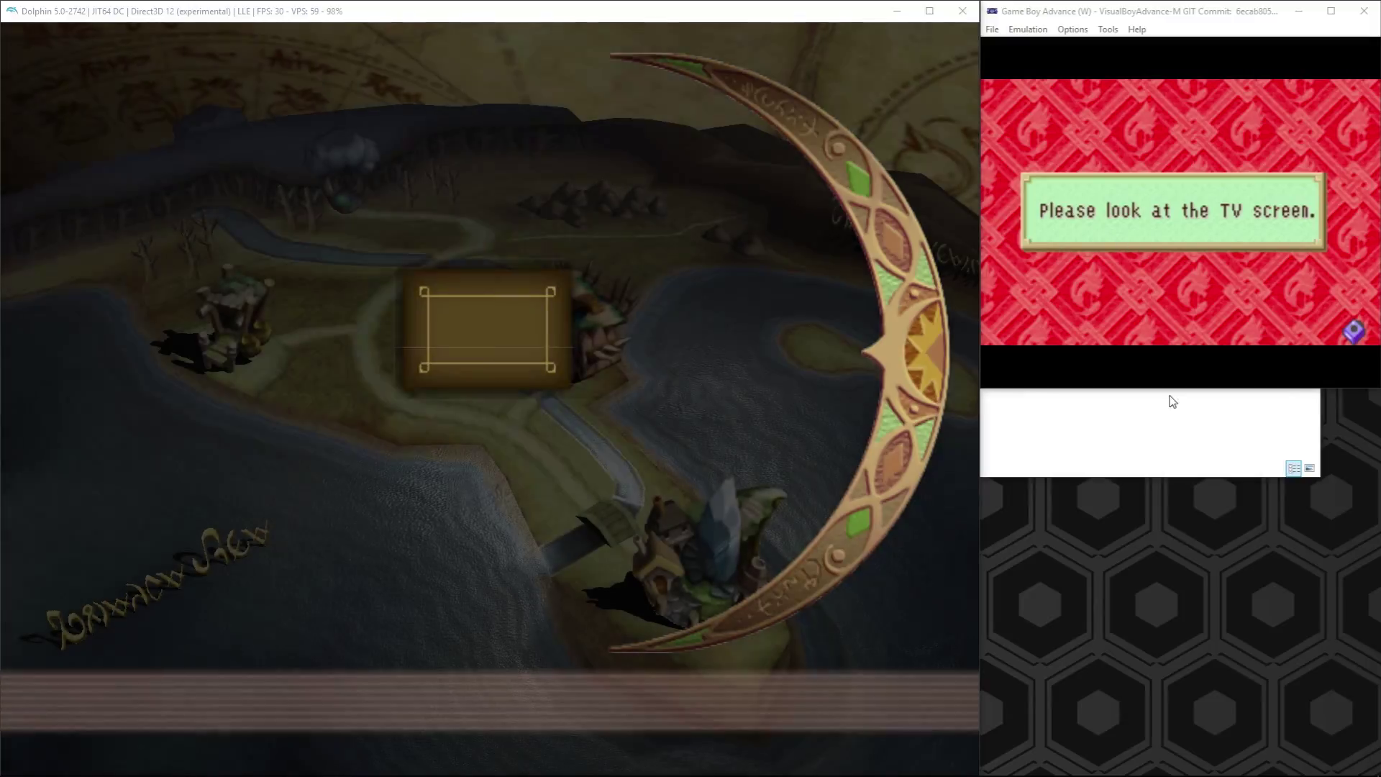
key(Right)
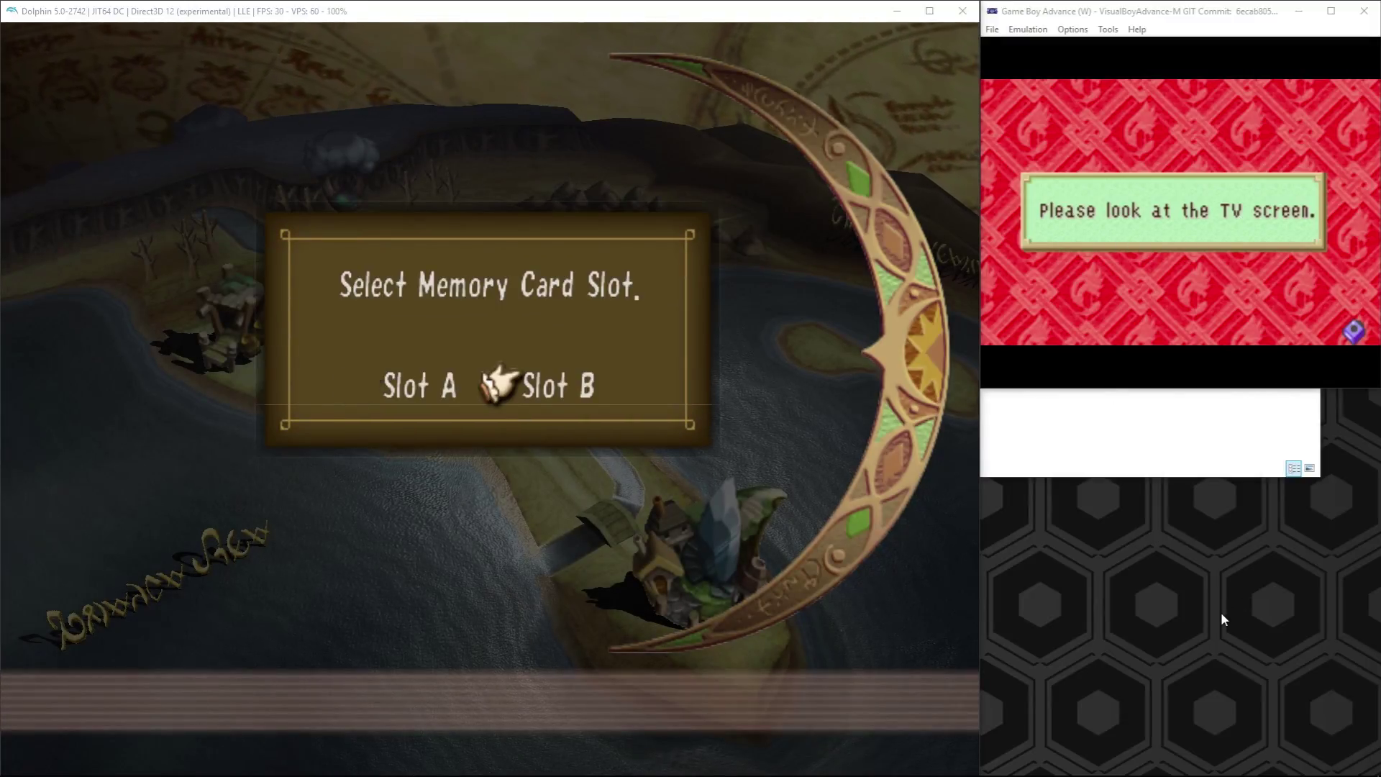
key(Left)
key(x)
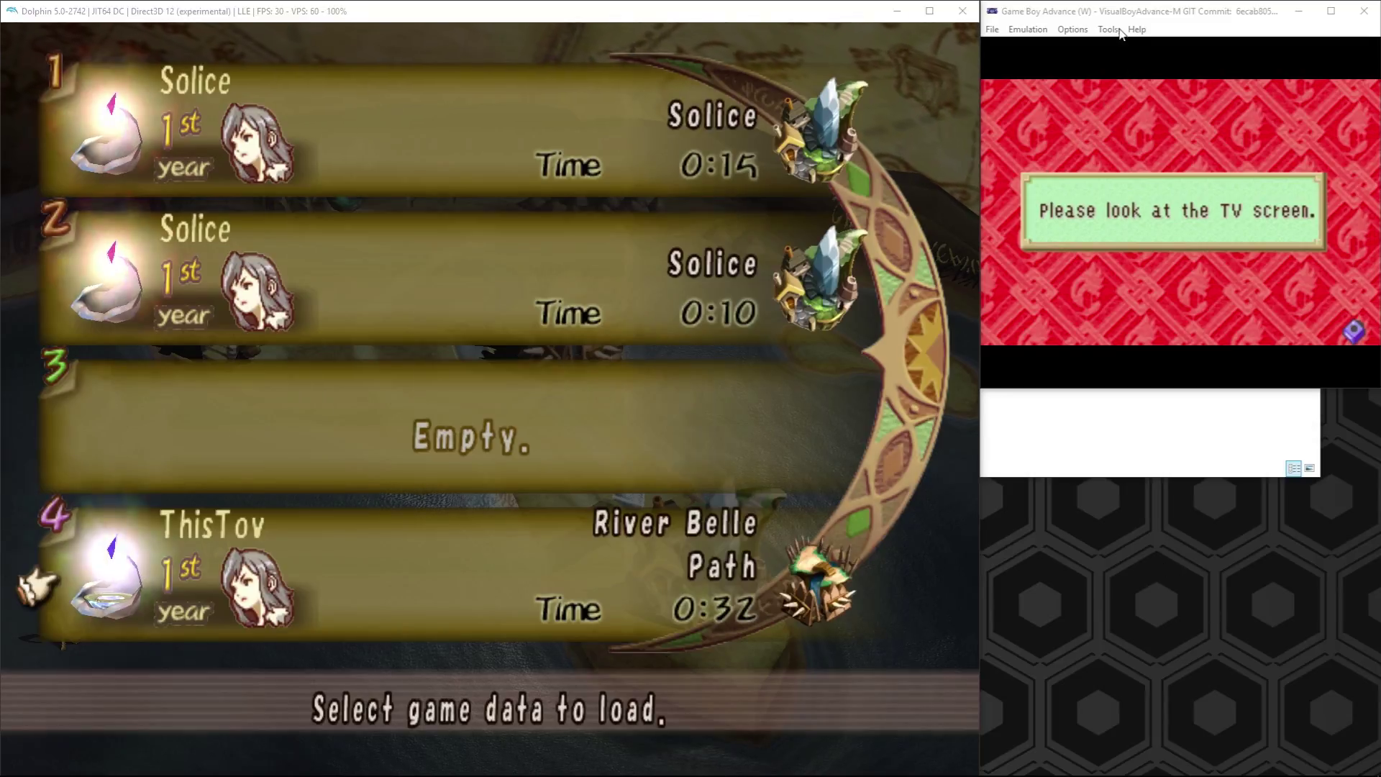
Switch to VisualBoyAdvance-M and test the emulated GBA's directional control by moving the save selection between slots 2 and 4
click(1116, 90)
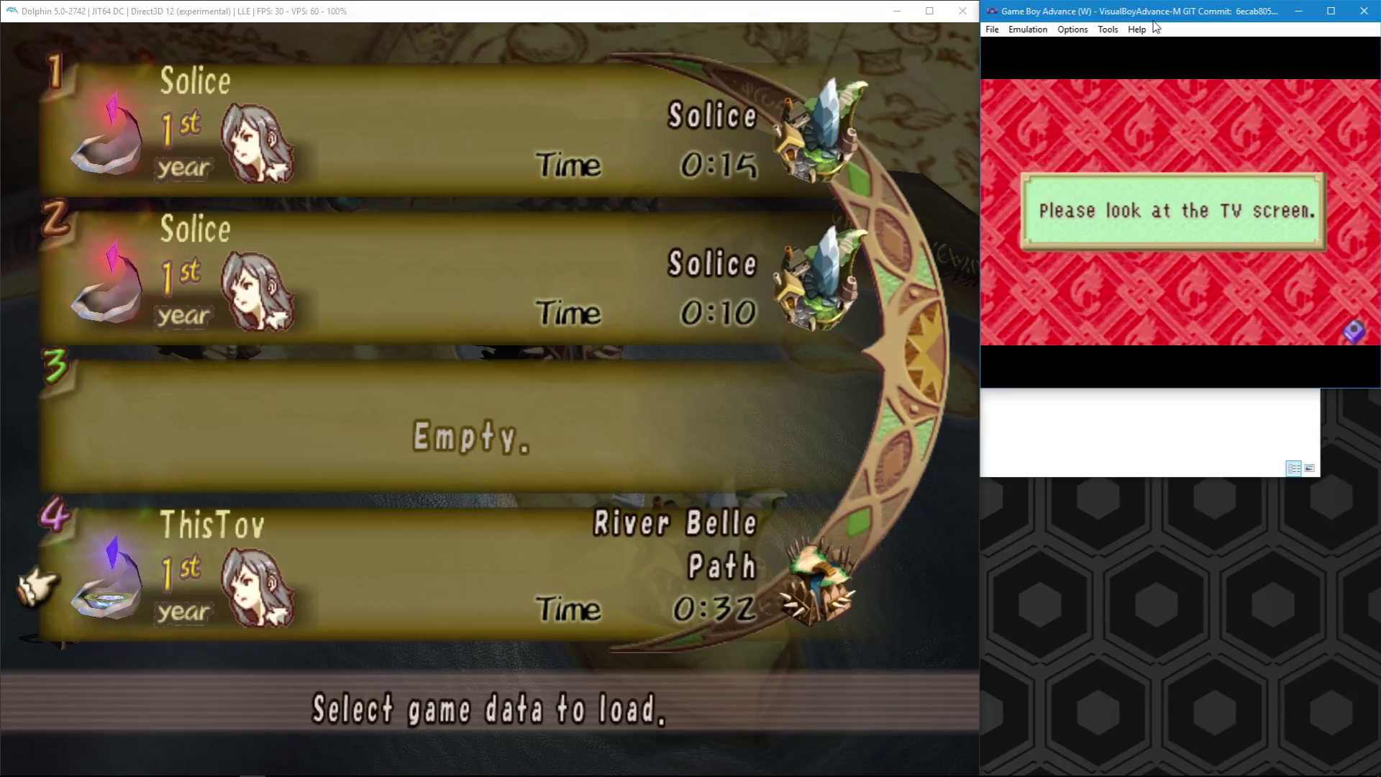
key(Up)
key(Up)
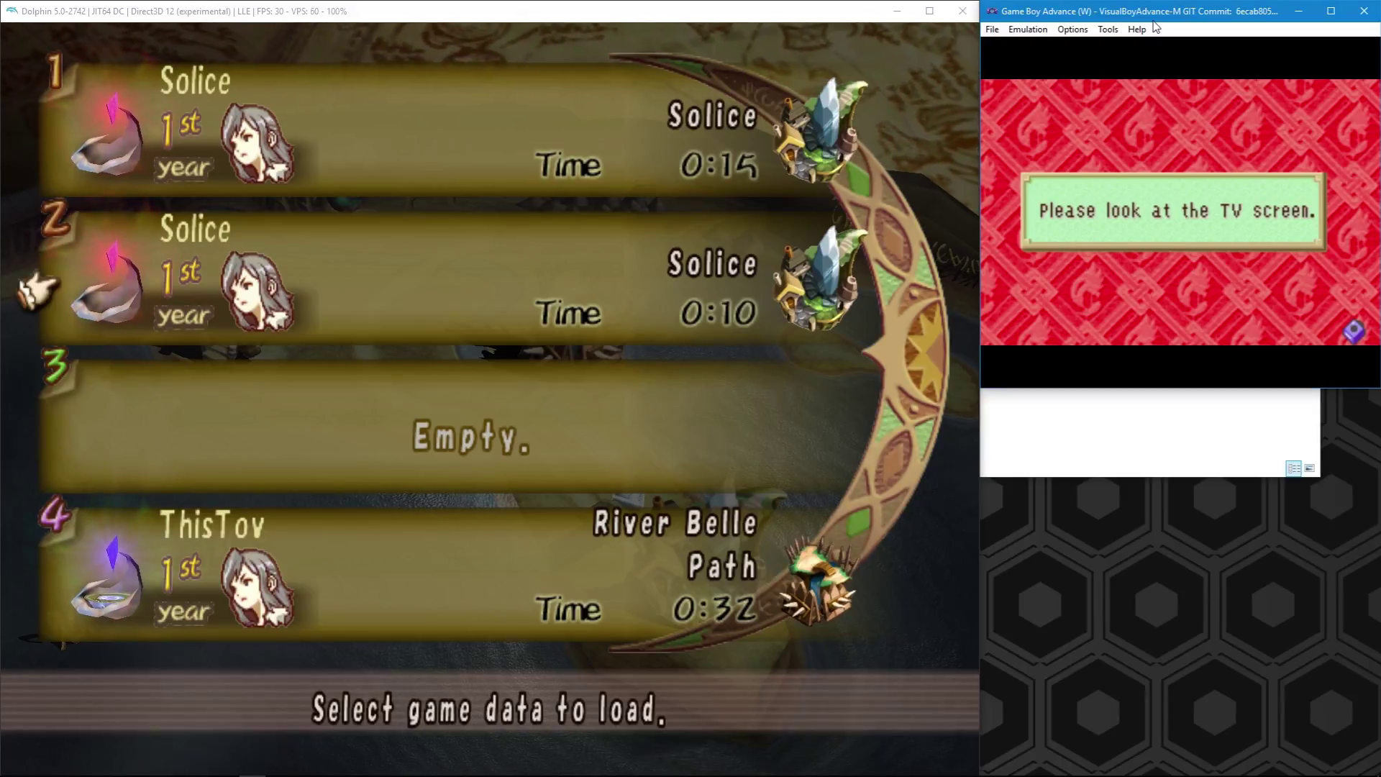
key(Down)
key(Up)
key(Down)
key(Down)
key(Up)
key(Up)
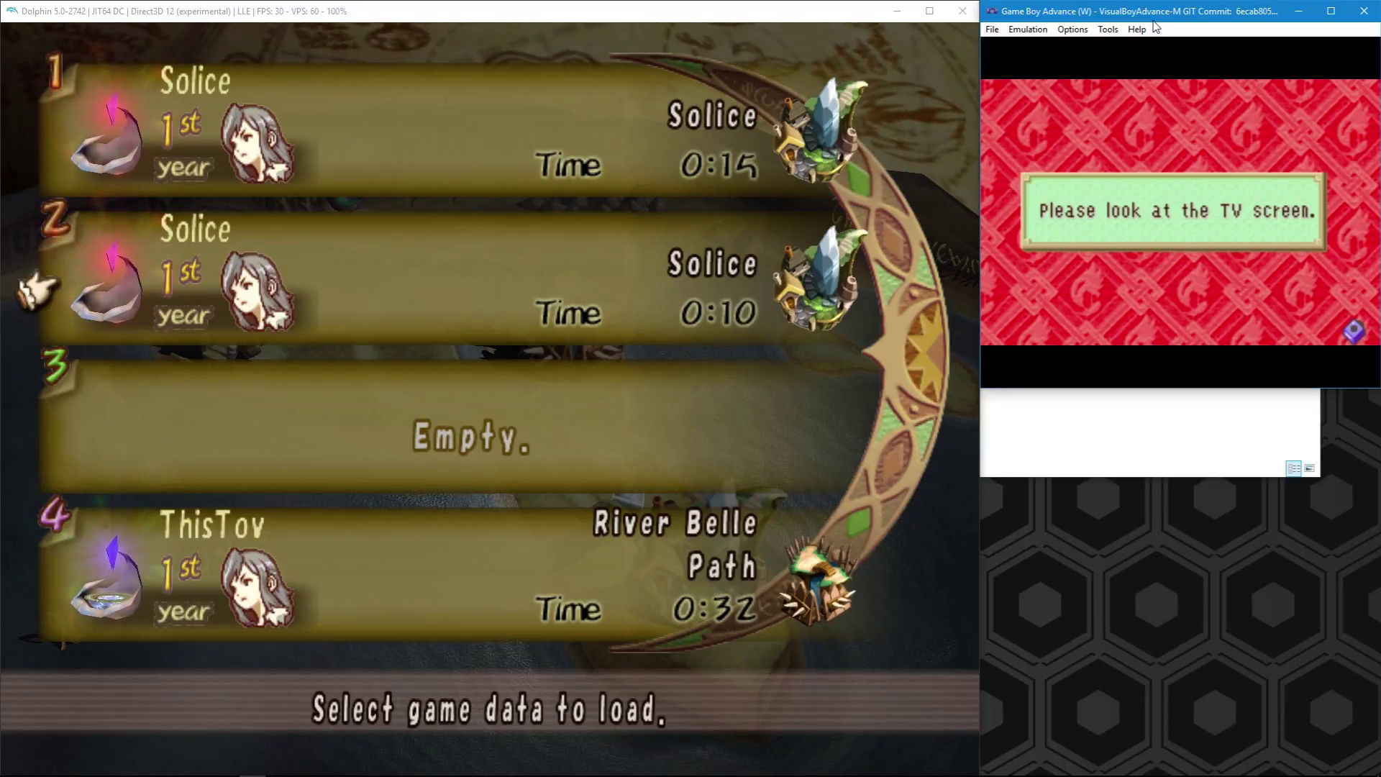
key(Down)
key(Up)
key(Down)
key(Down)
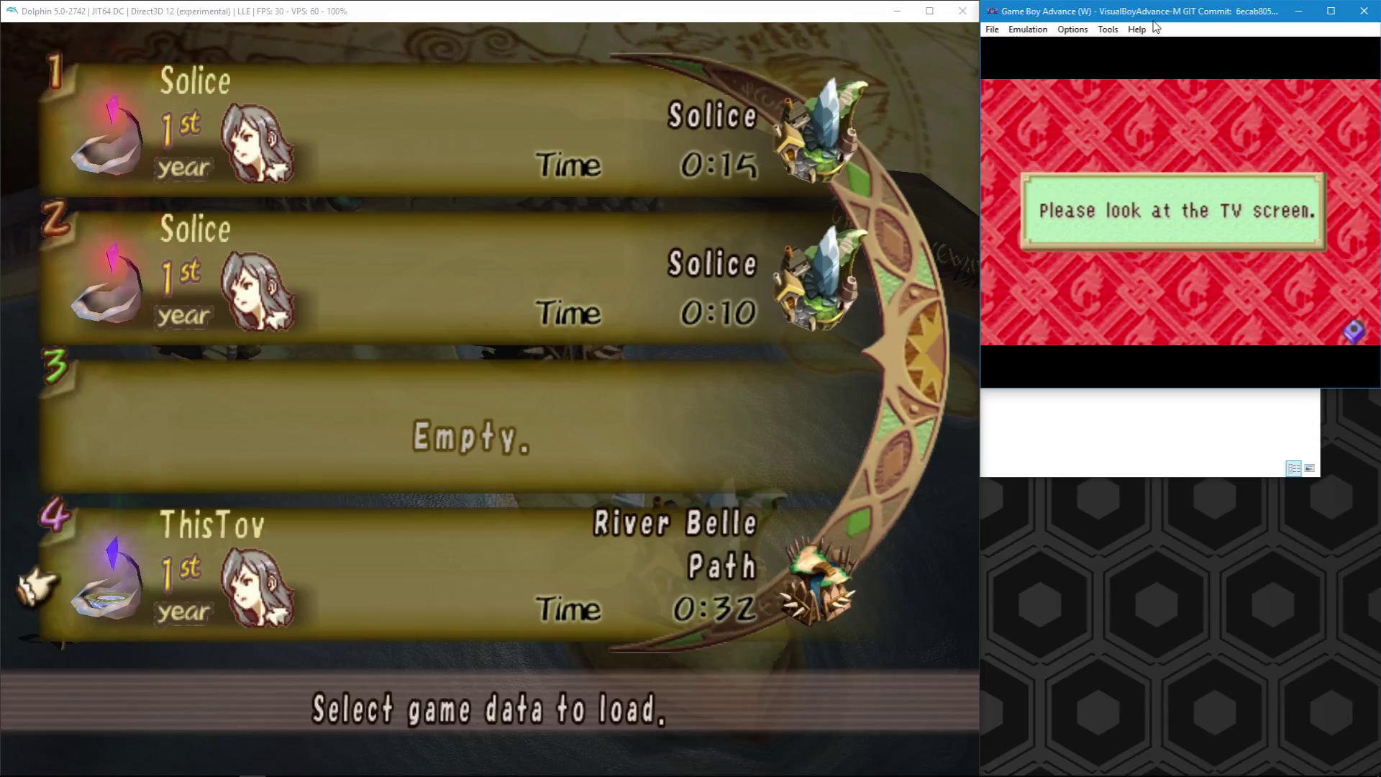
key(Up)
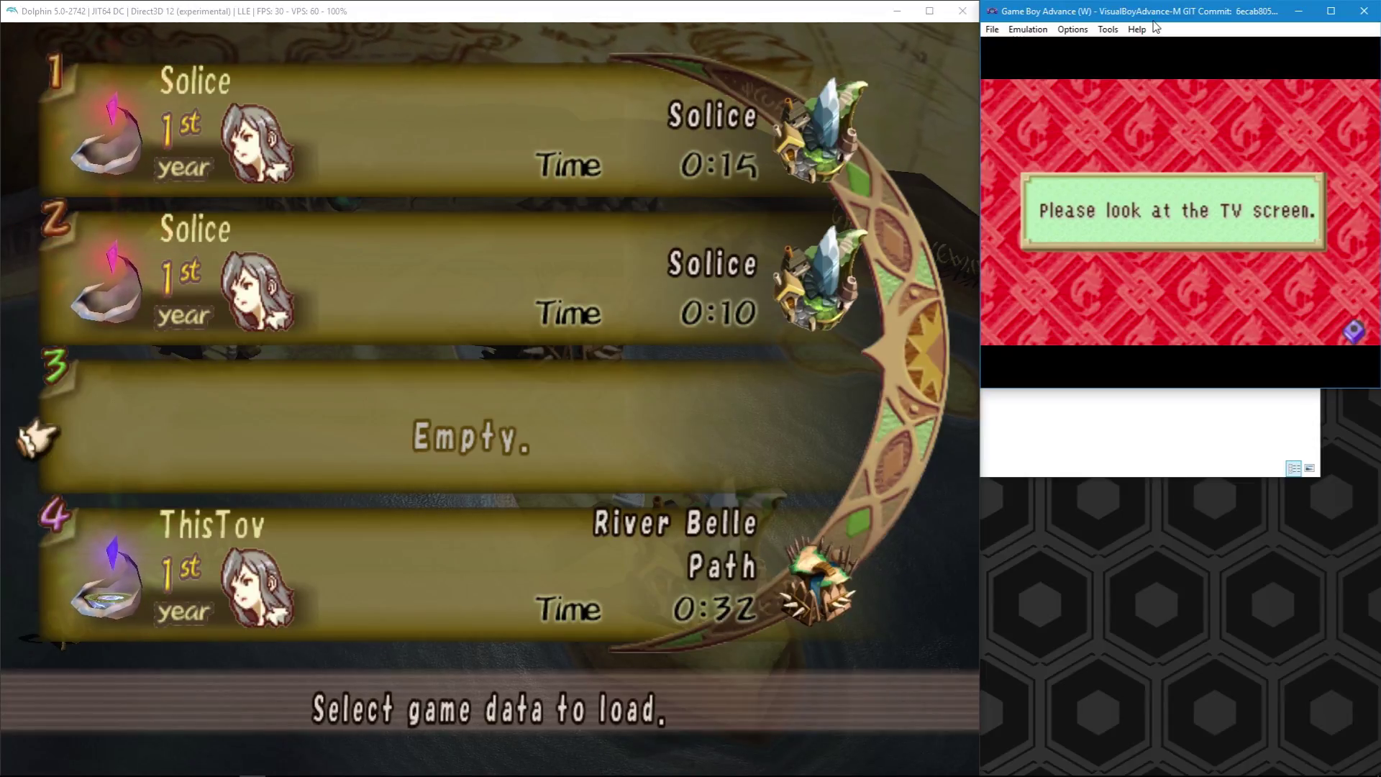
key(Down)
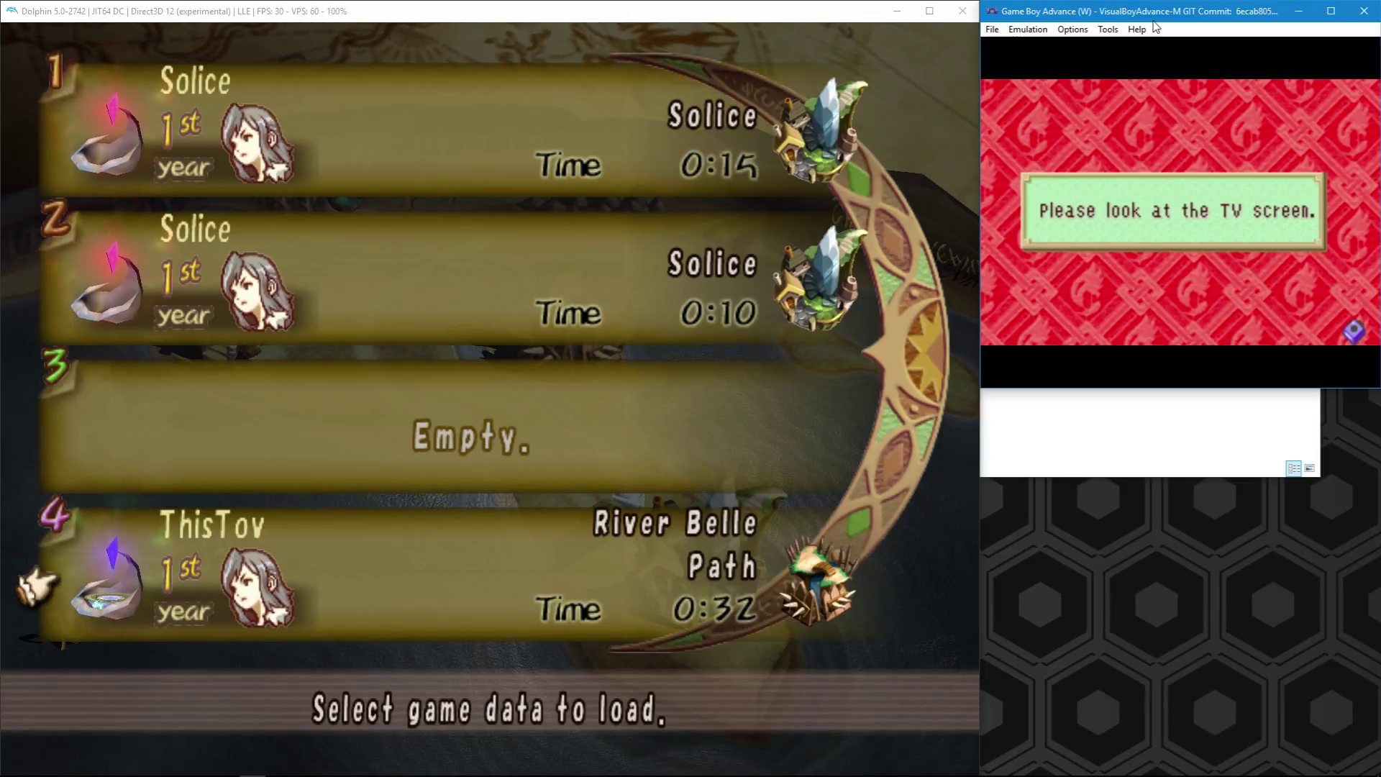
Load the save in slot 4, set out with the caravan, and enter River Belle Path
key(x)
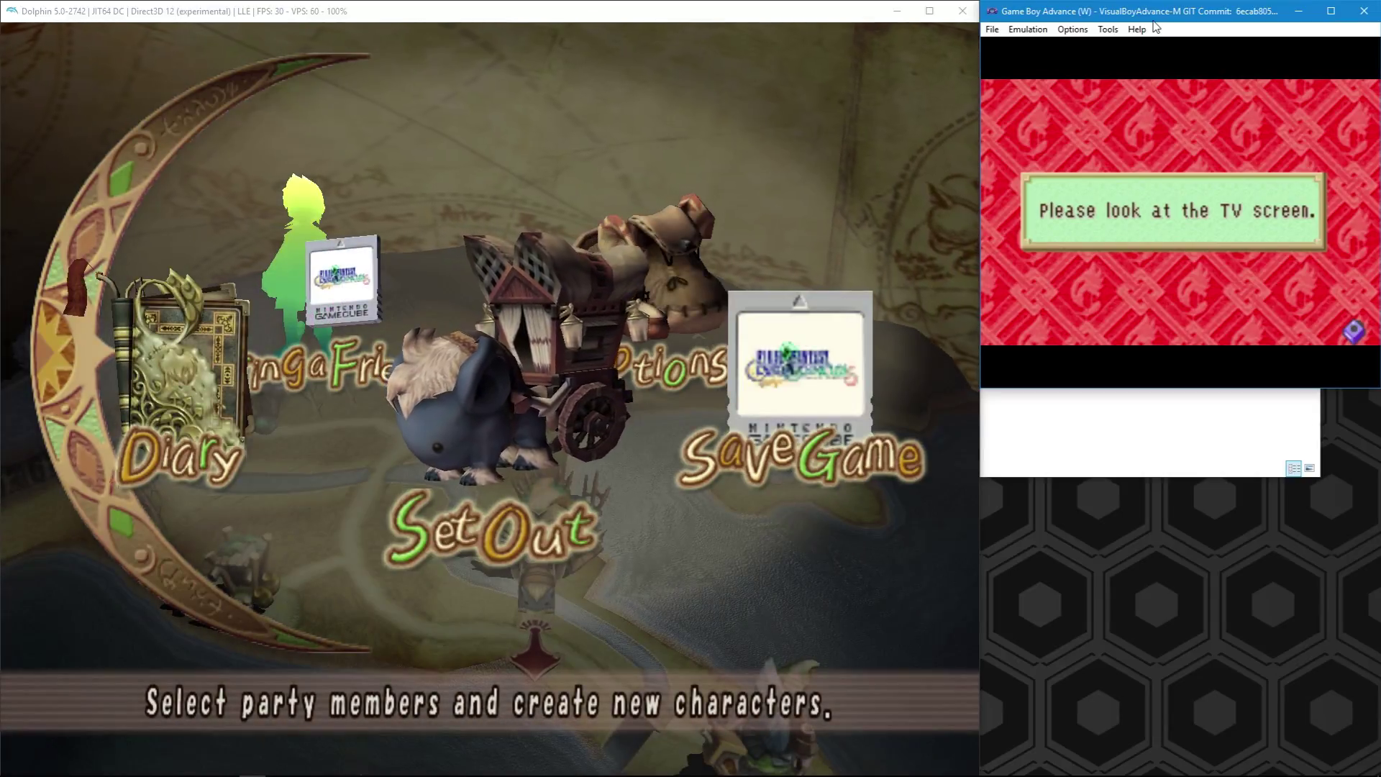
key(x)
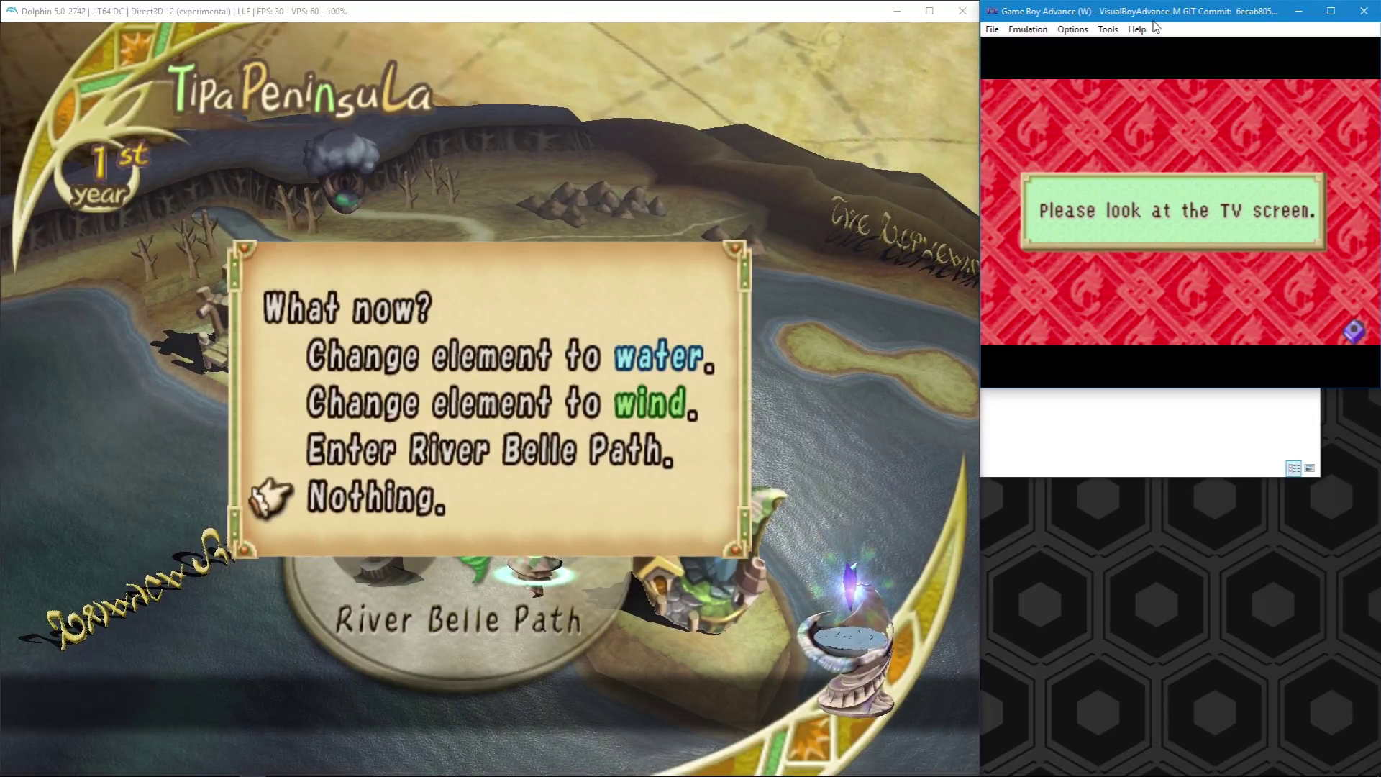
key(z)
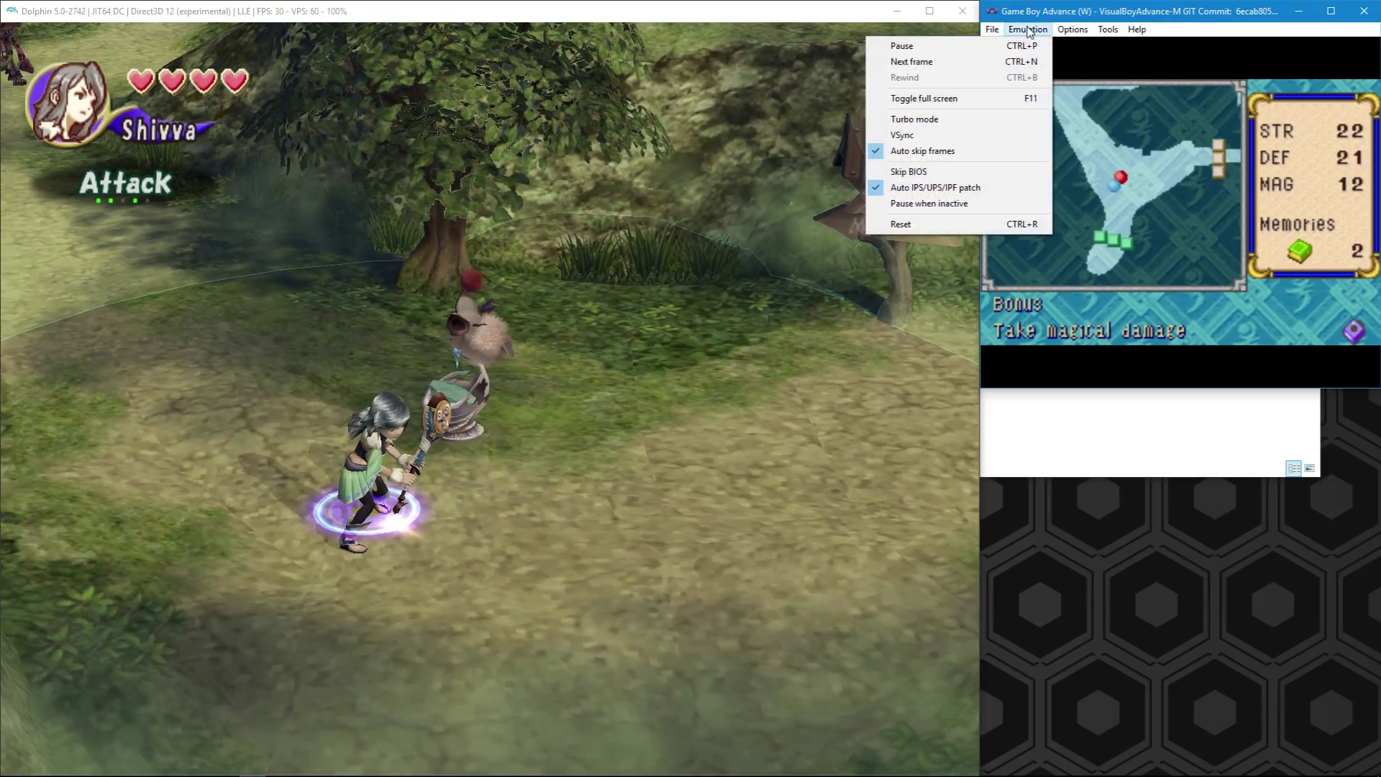
Turn on Turbo mode in VisualBoyAdvance-M to speed up the emulation and switch it back off
click(913, 119)
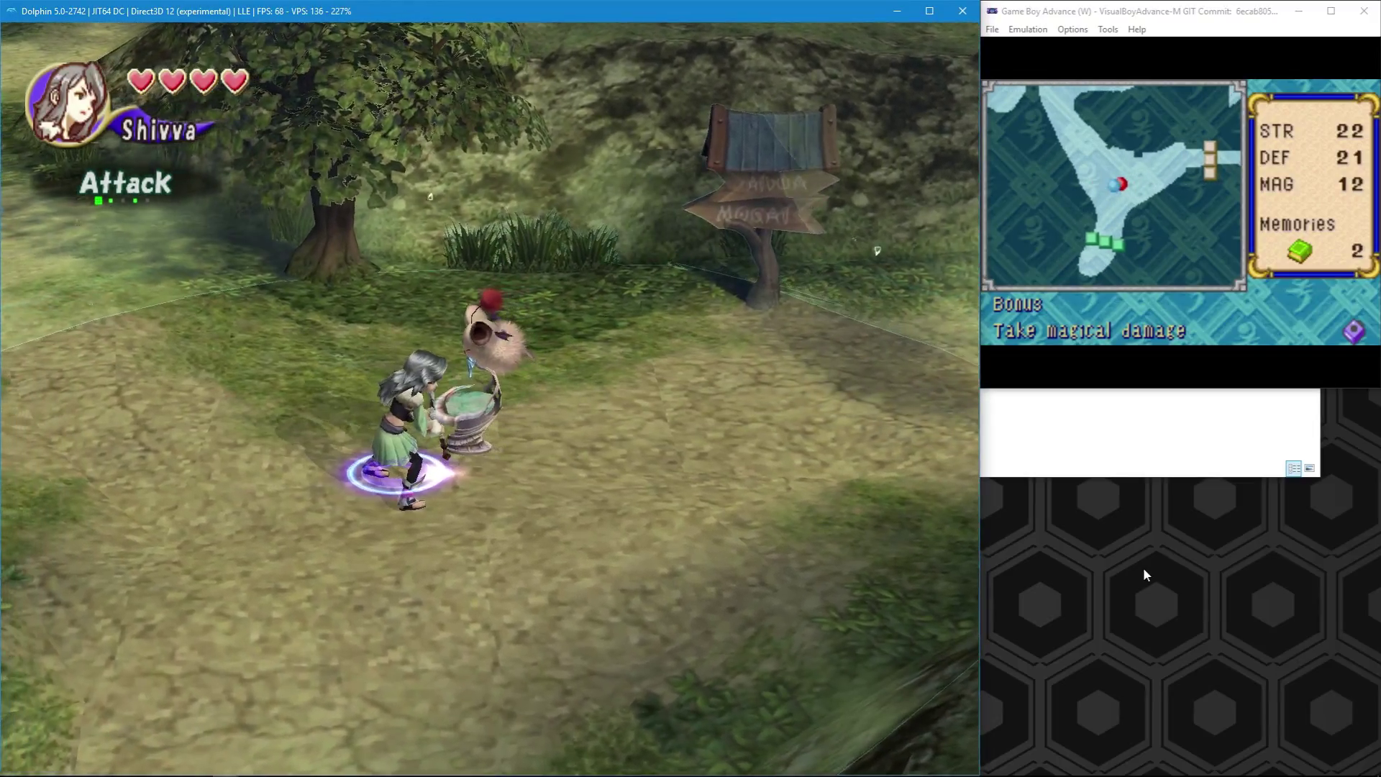
click(1028, 30)
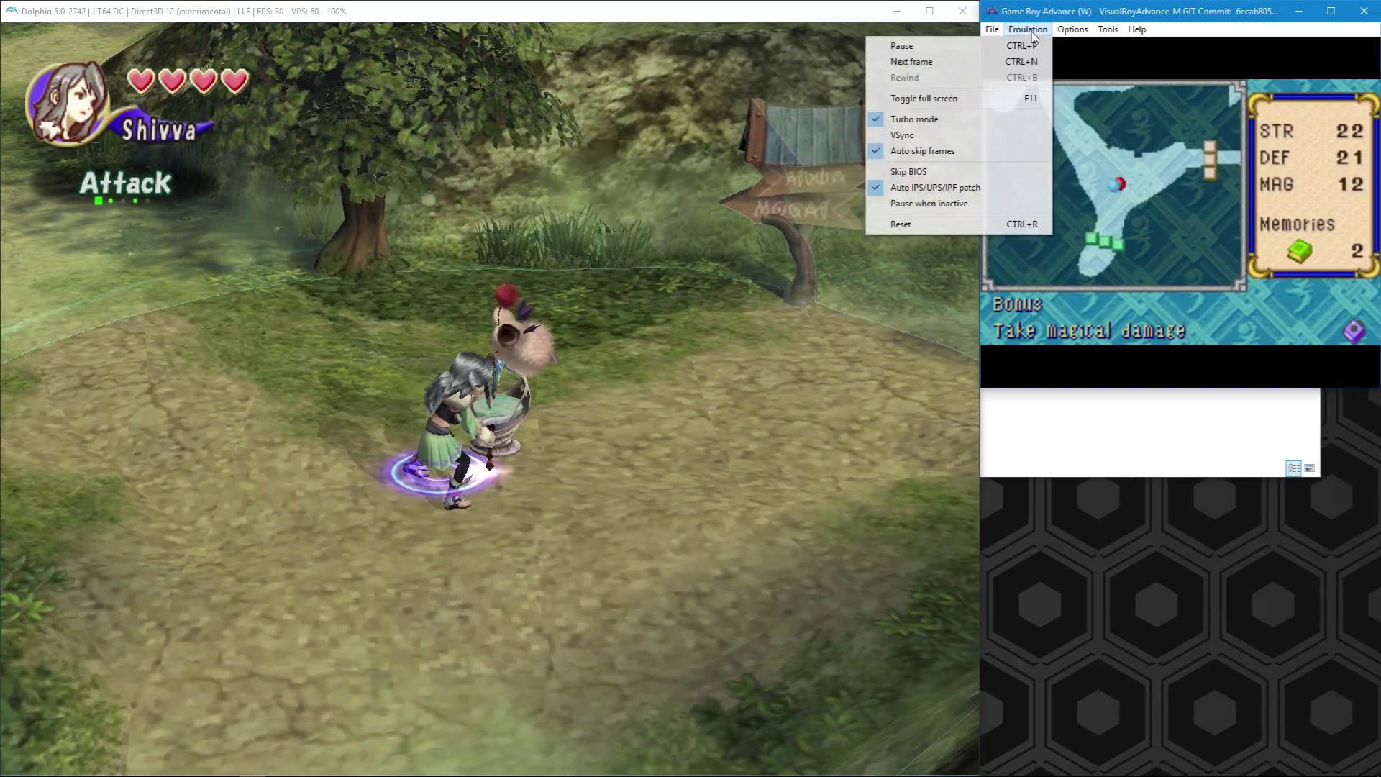
click(928, 118)
click(826, 171)
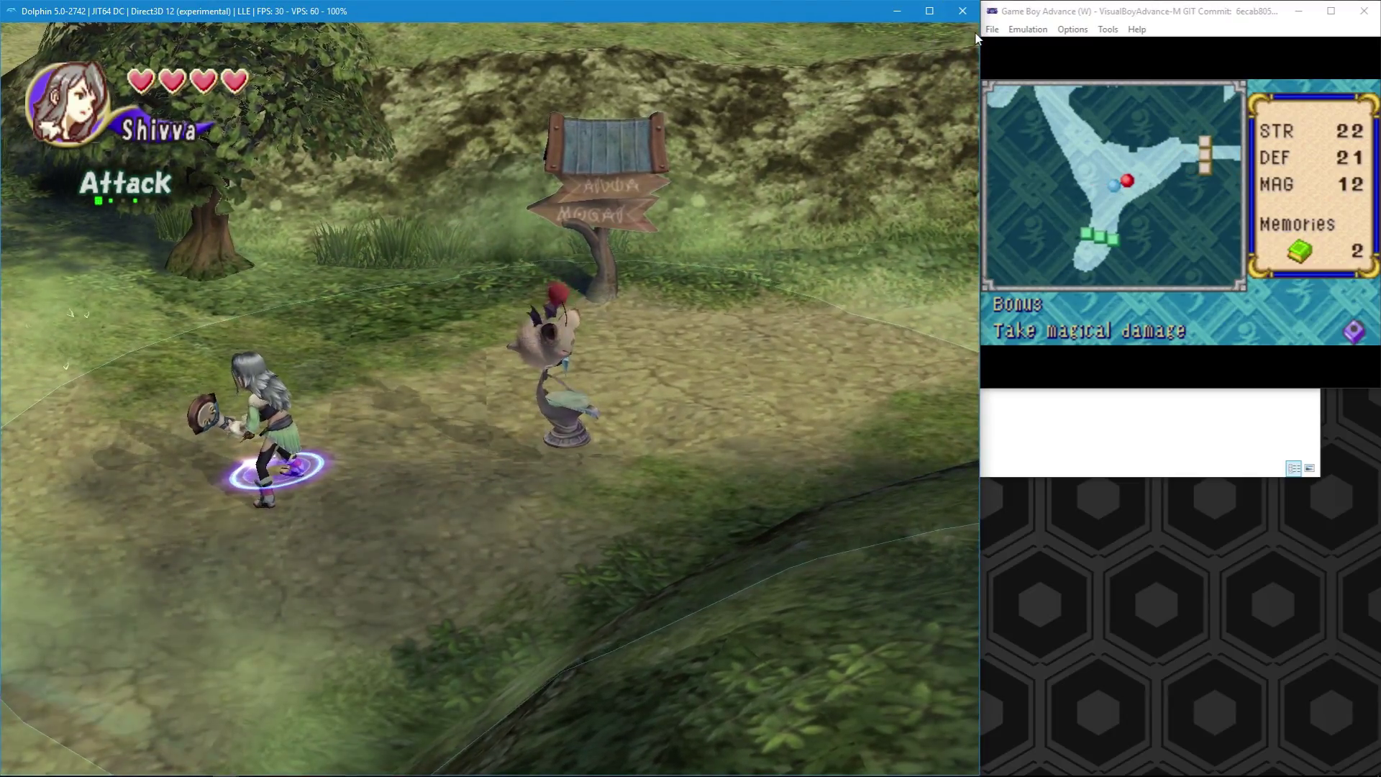
click(1028, 29)
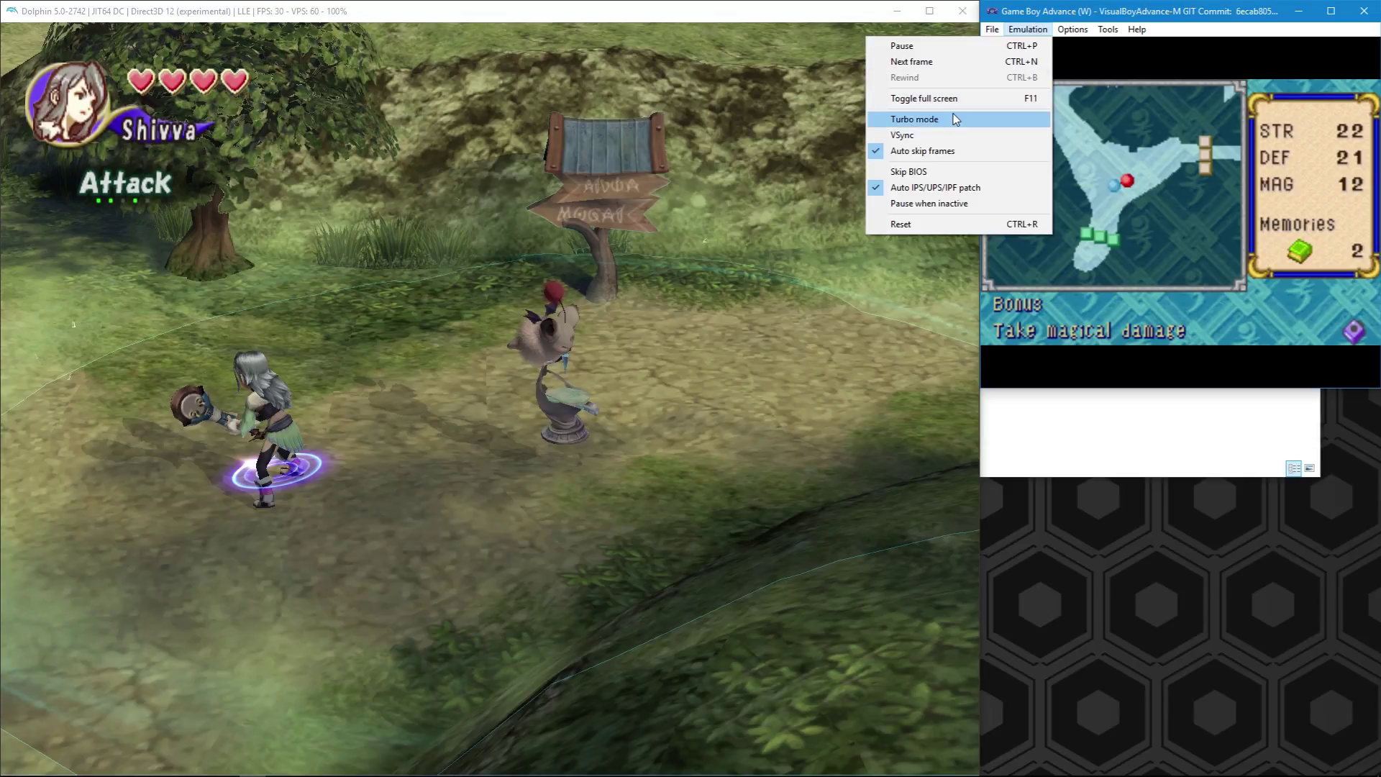
click(469, 302)
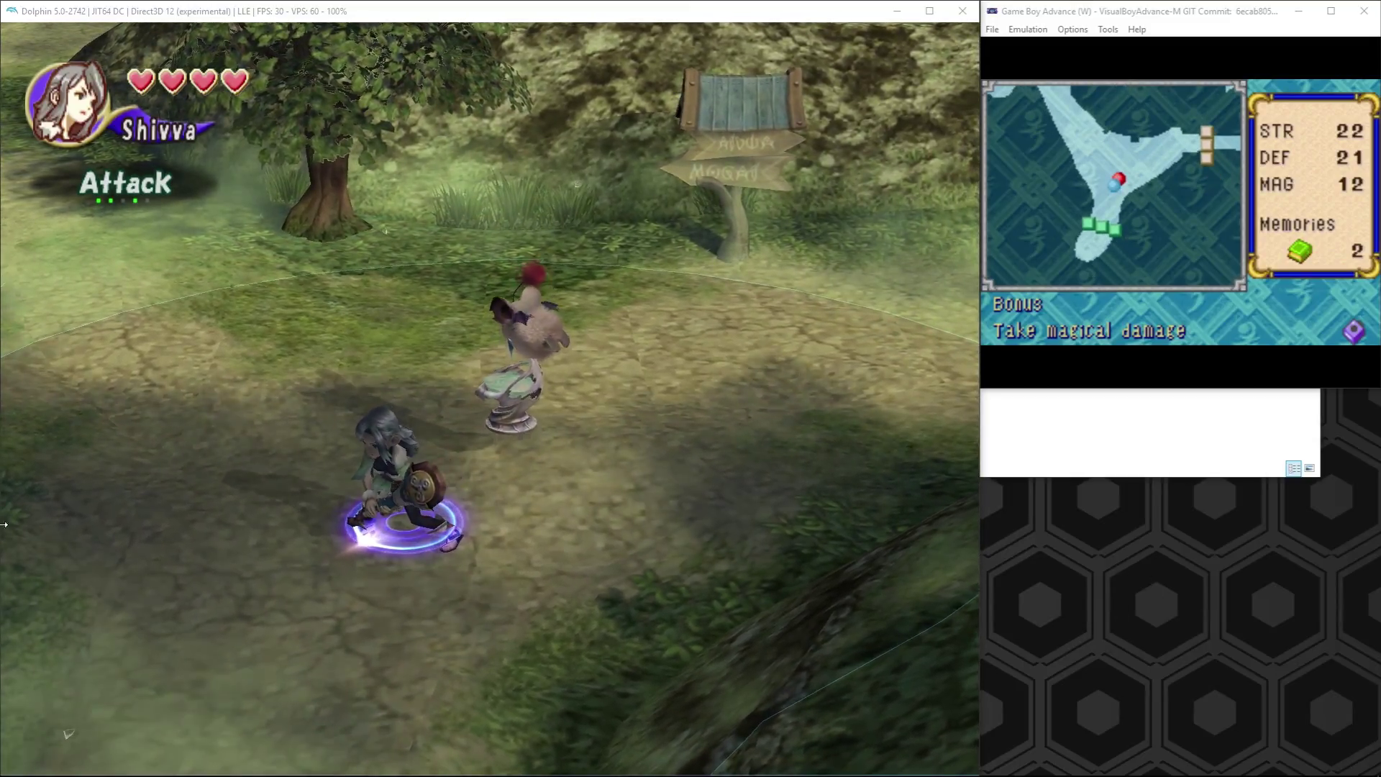
Bring the main Dolphin window to the front and look through its File and Emulation commands for Reset
click(272, 641)
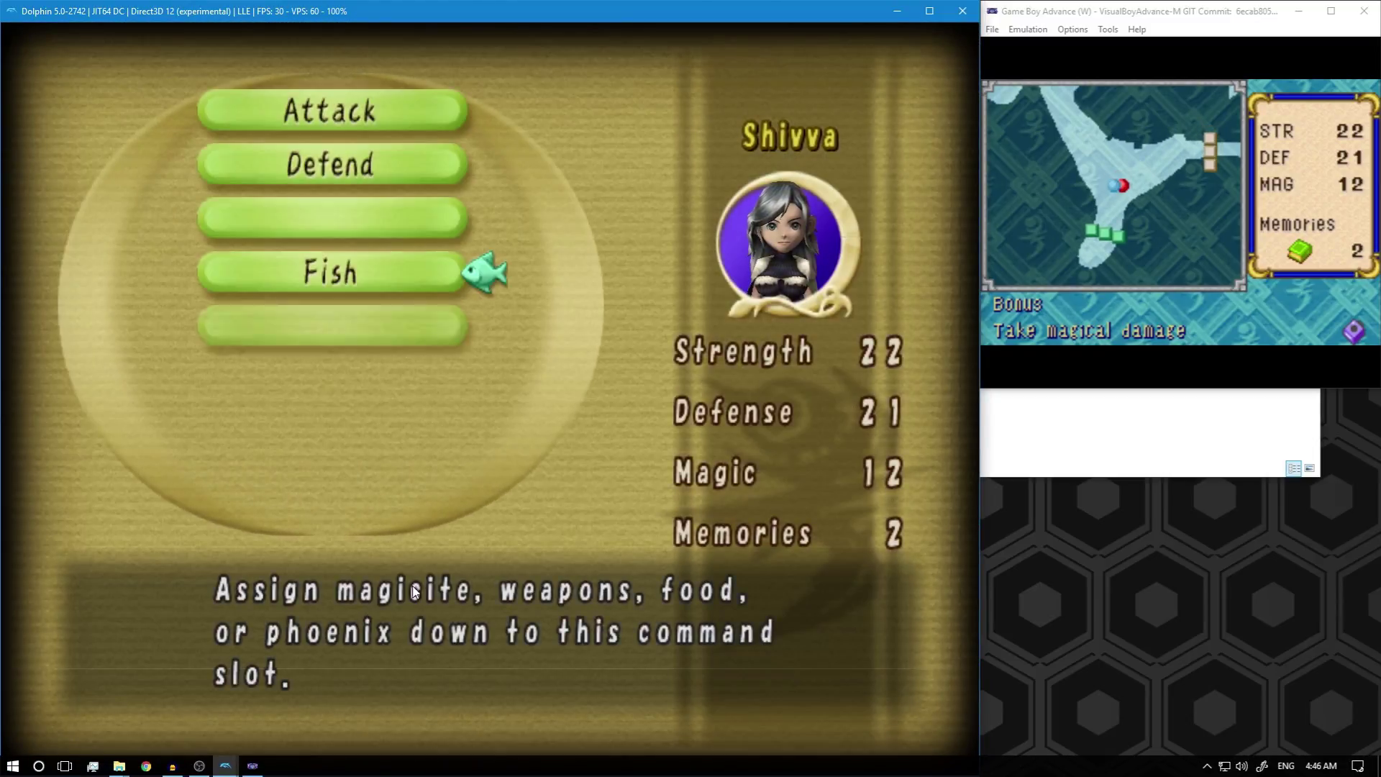
click(225, 765)
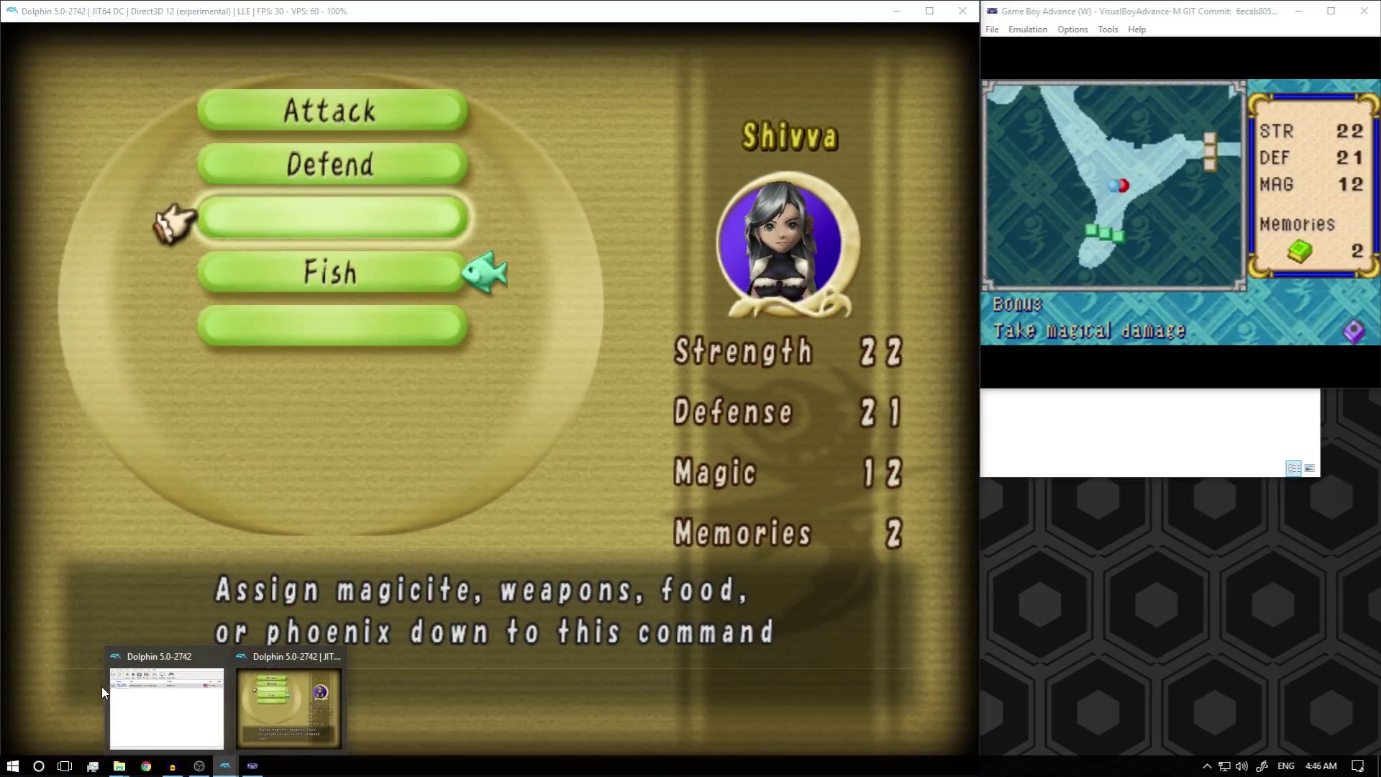
click(199, 714)
click(34, 363)
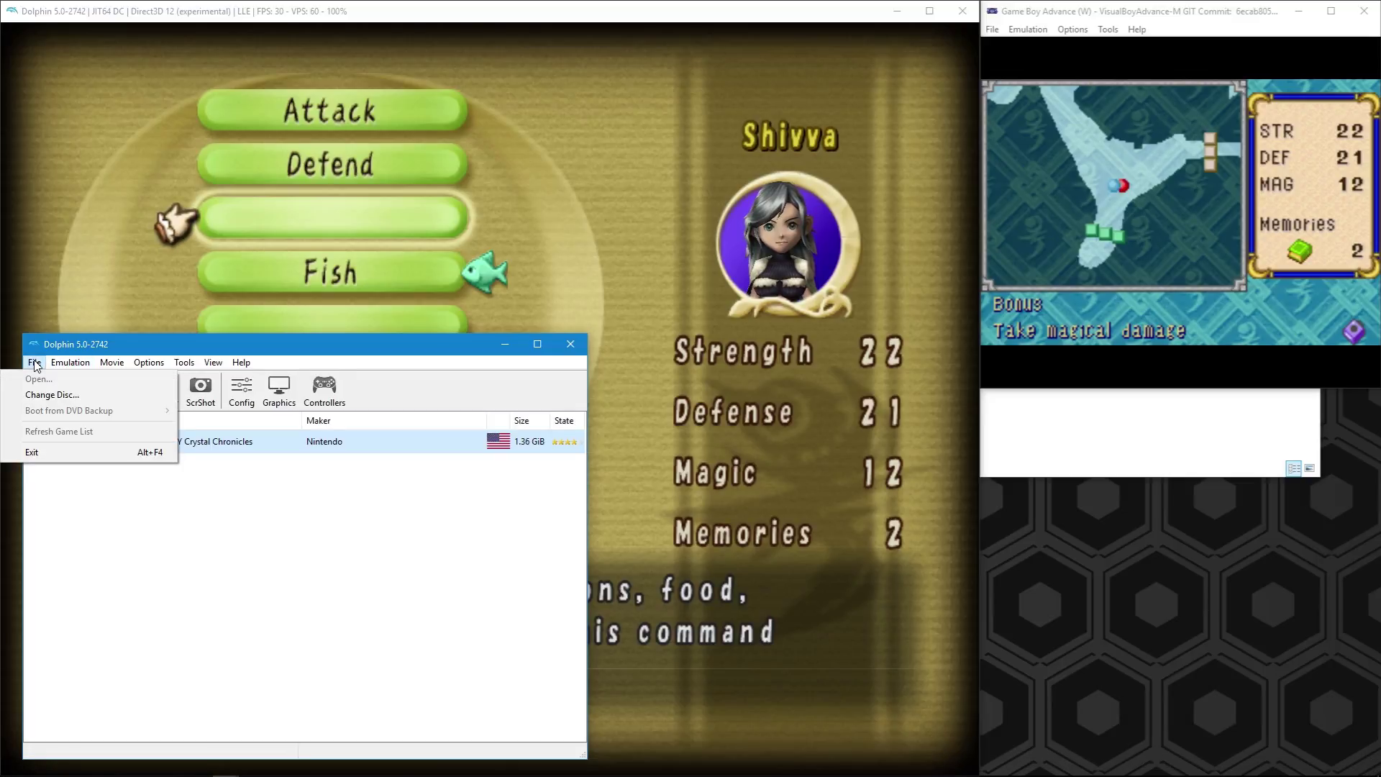
click(70, 362)
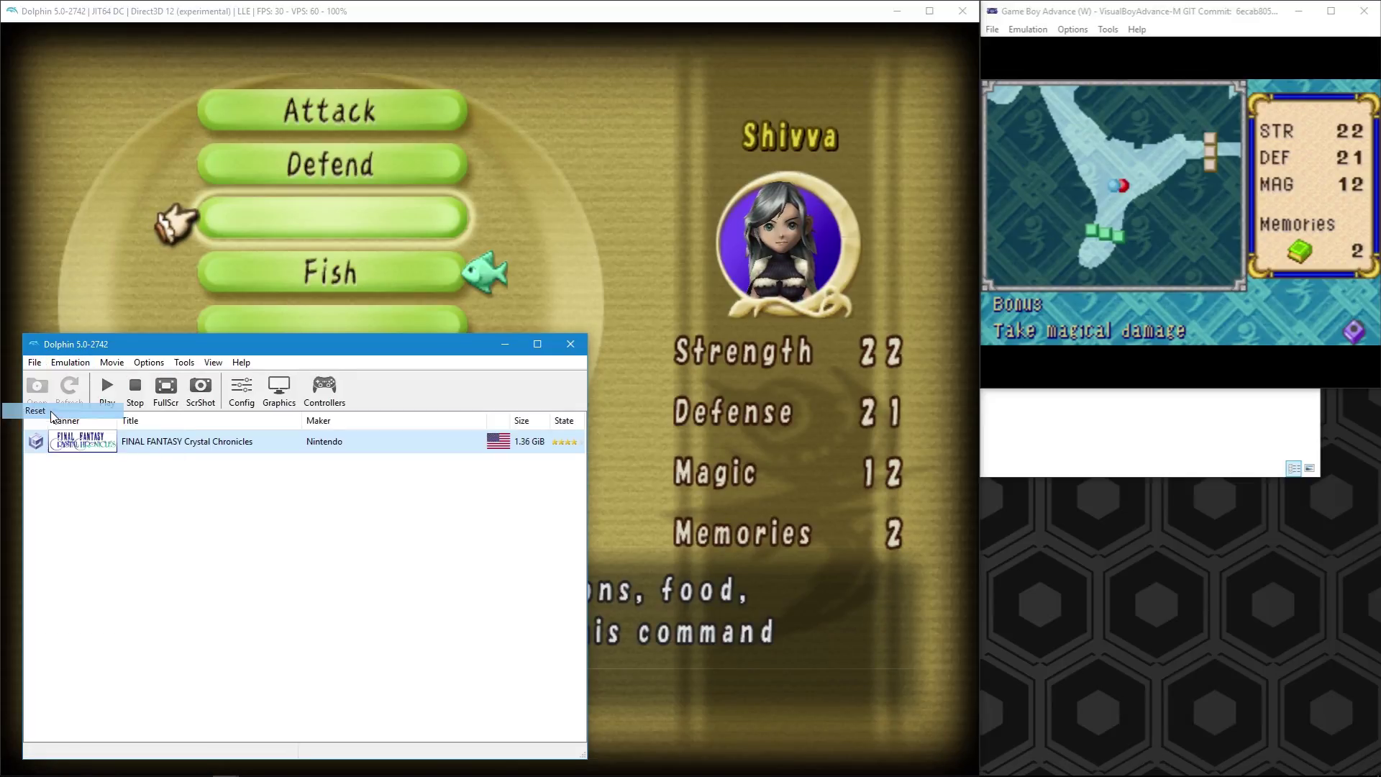
click(1245, 241)
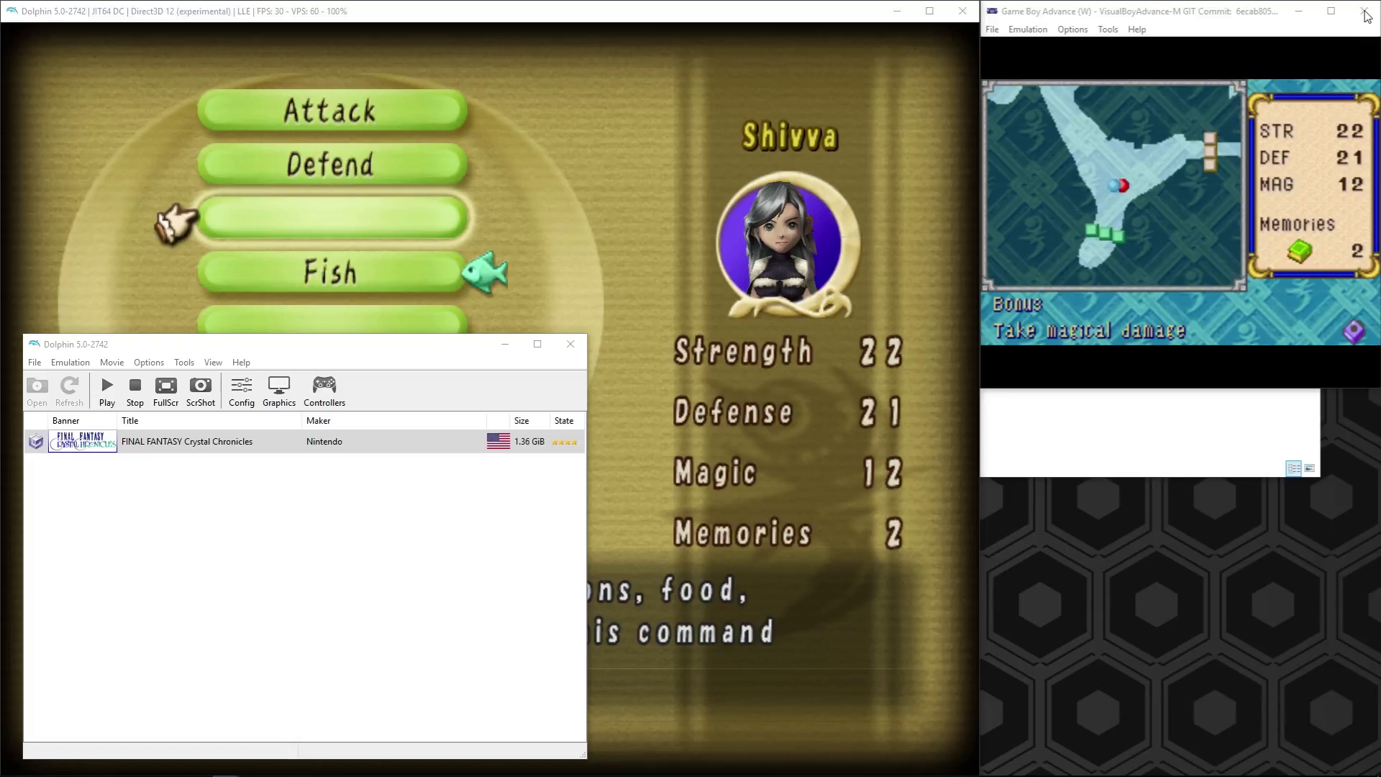
Close VisualBoyAdvance-M and stop the game running in Dolphin
click(1365, 13)
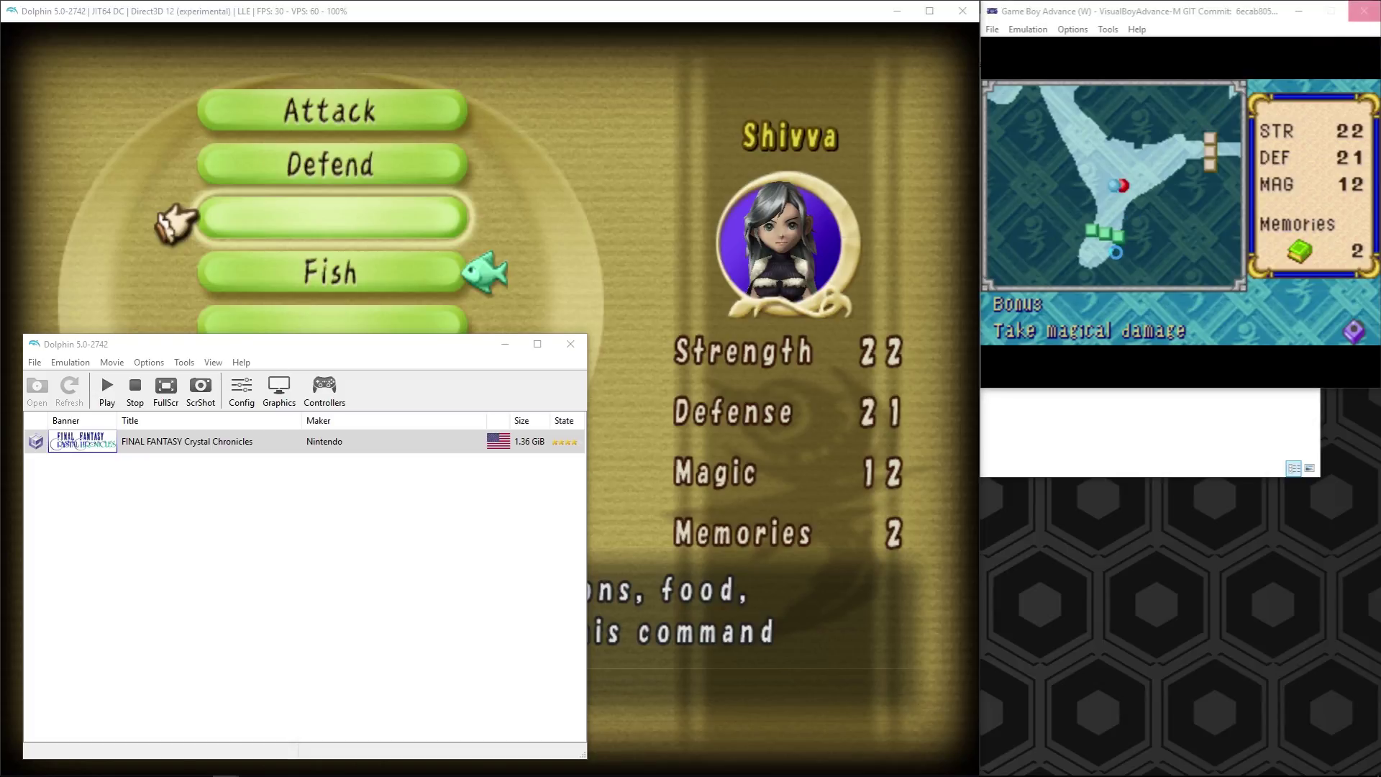
click(890, 23)
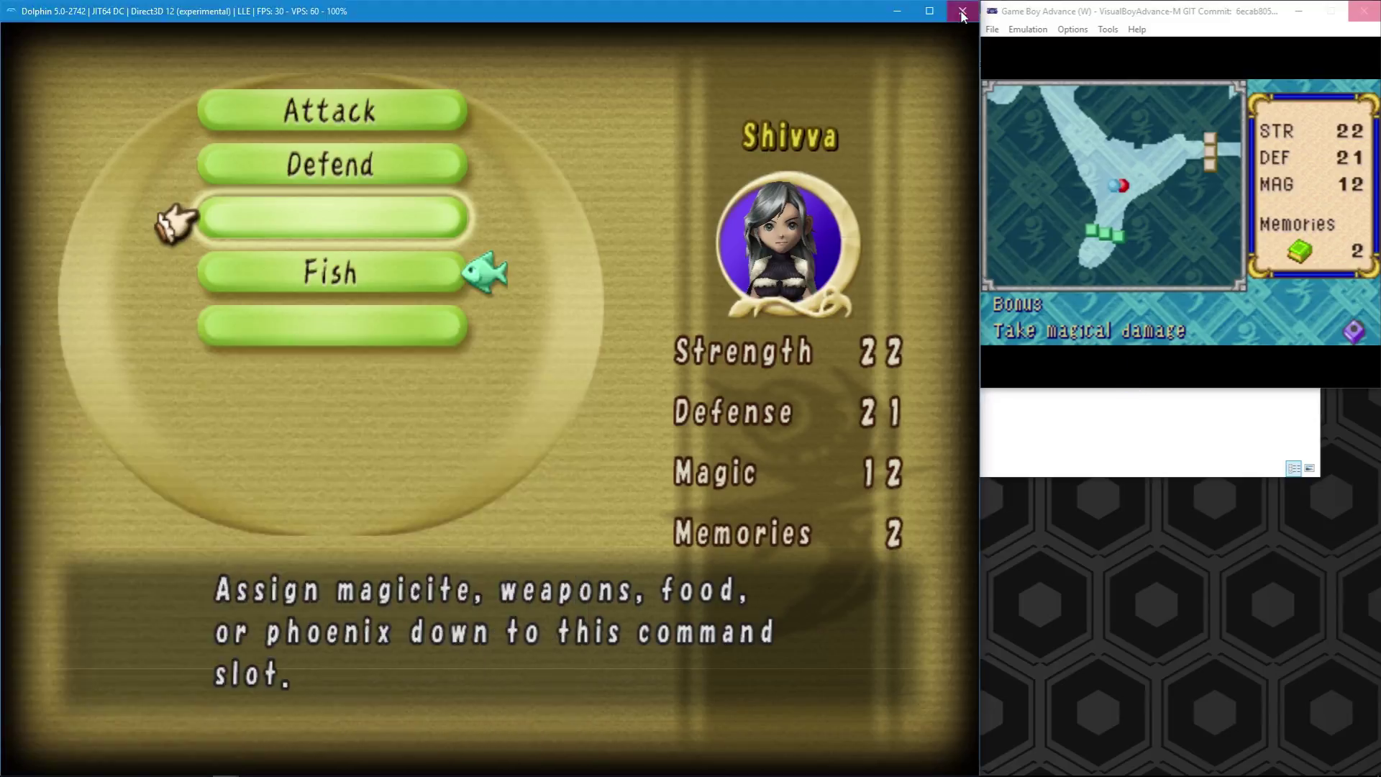
key(Escape)
click(341, 553)
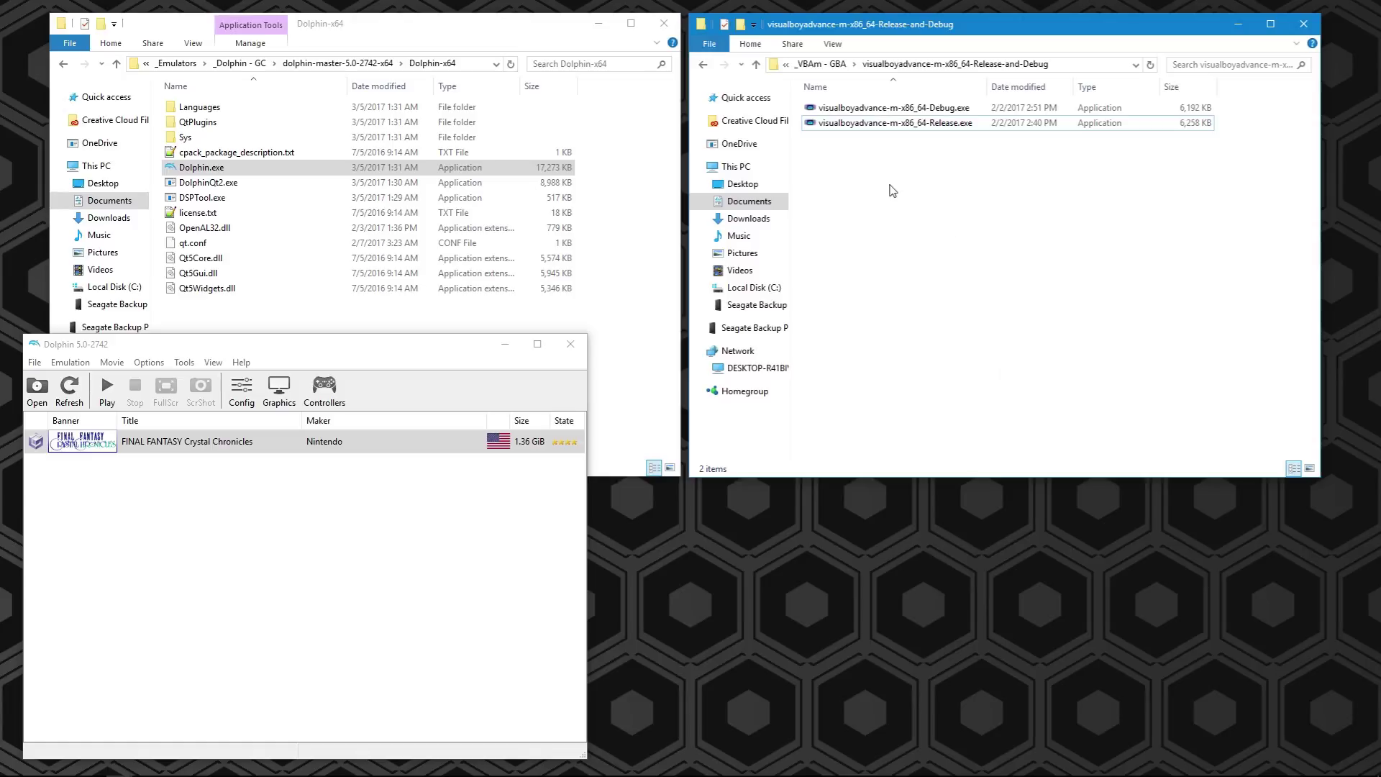
Launch two instances of visualboyadvance-m-x86_64-Release.exe from its folder
double_click(906, 124)
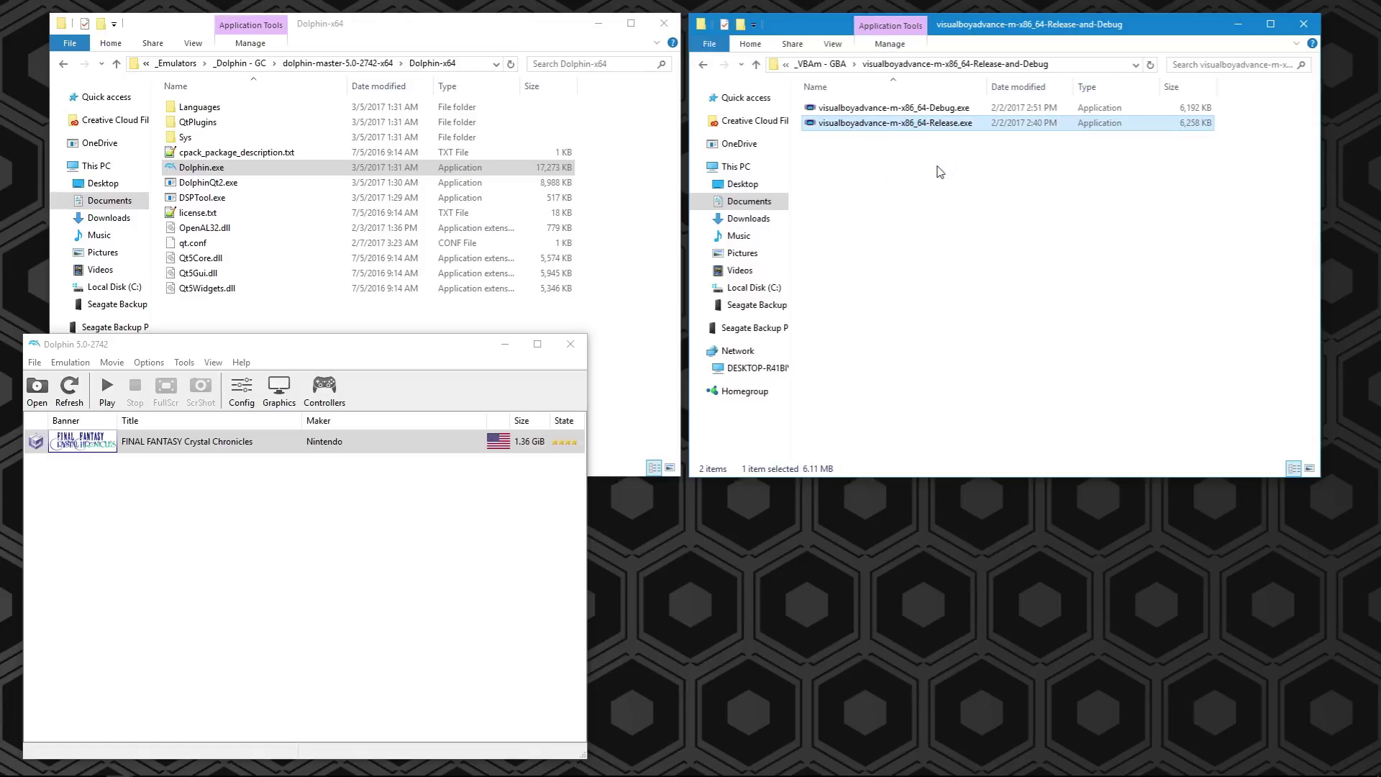
click(745, 451)
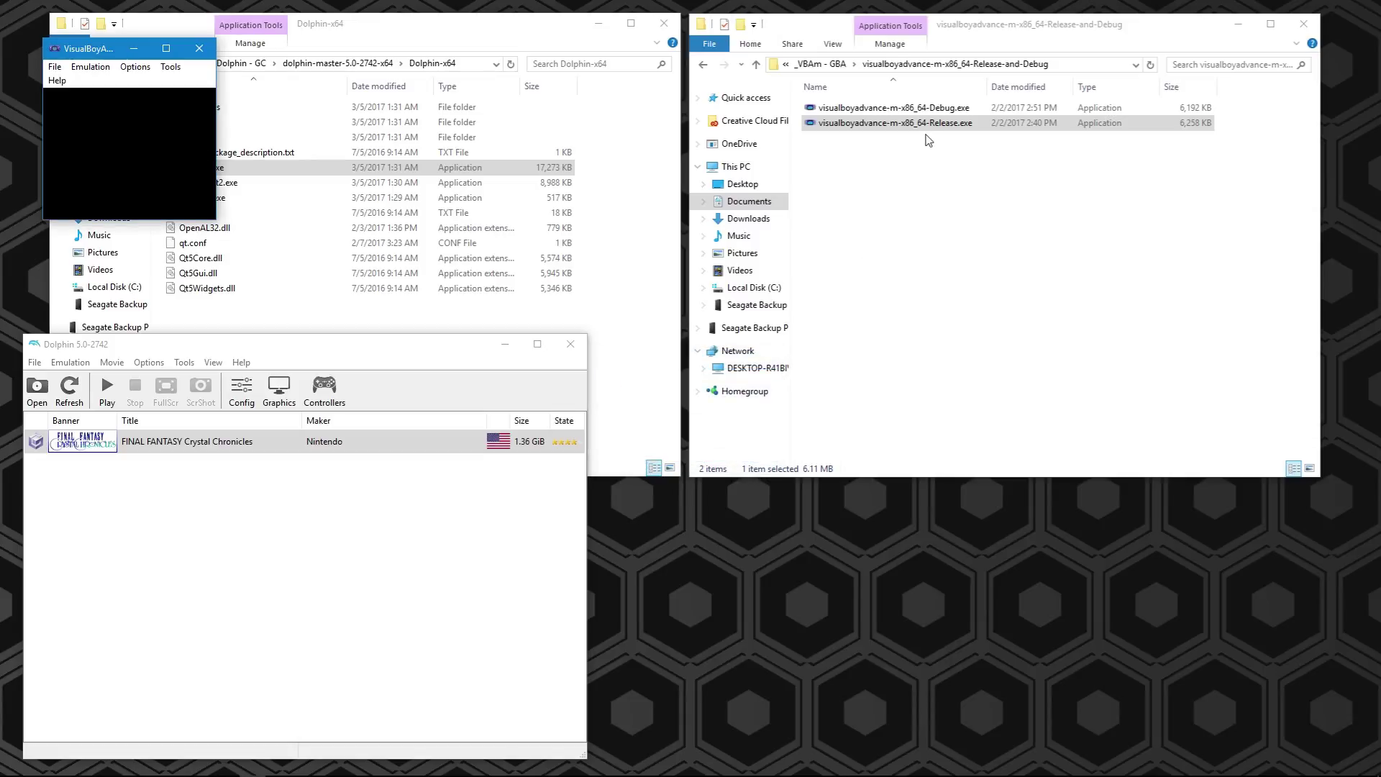
double_click(896, 128)
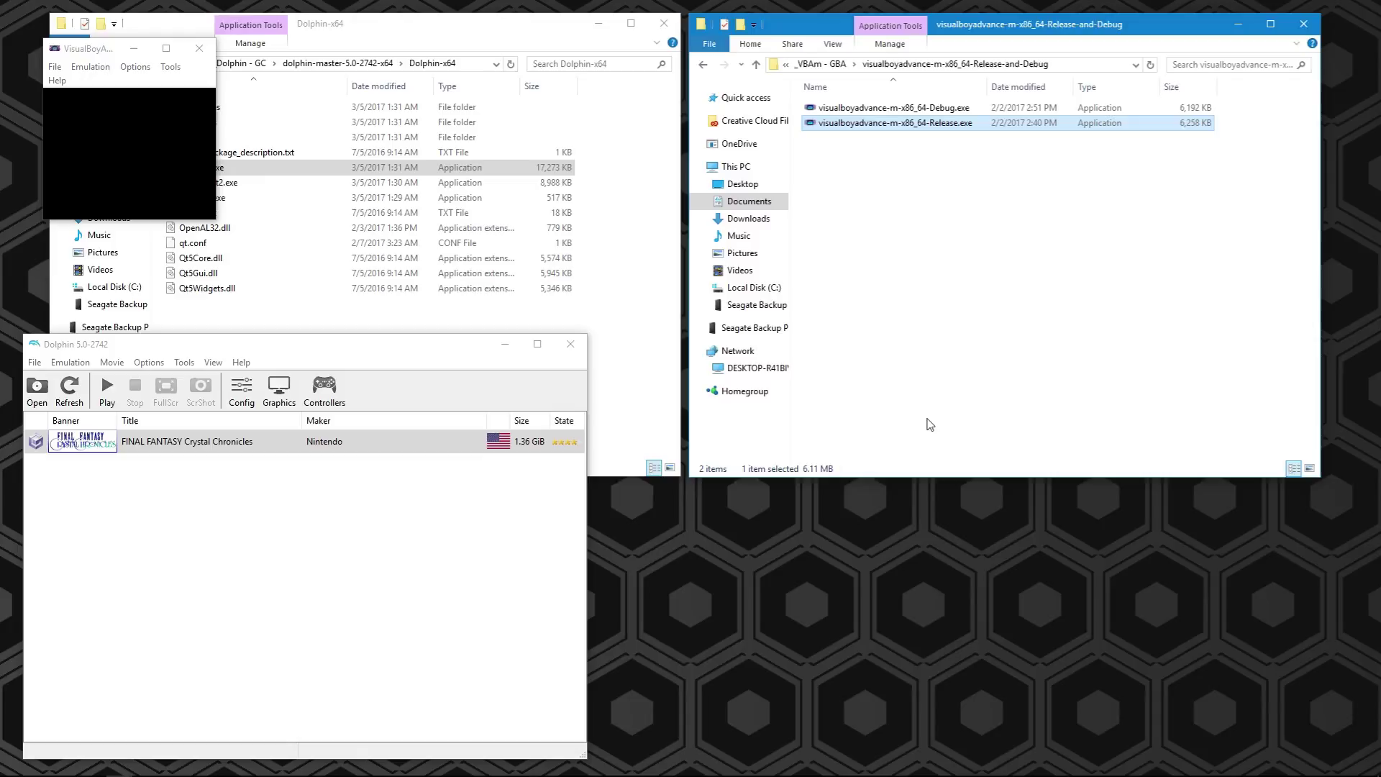
click(743, 447)
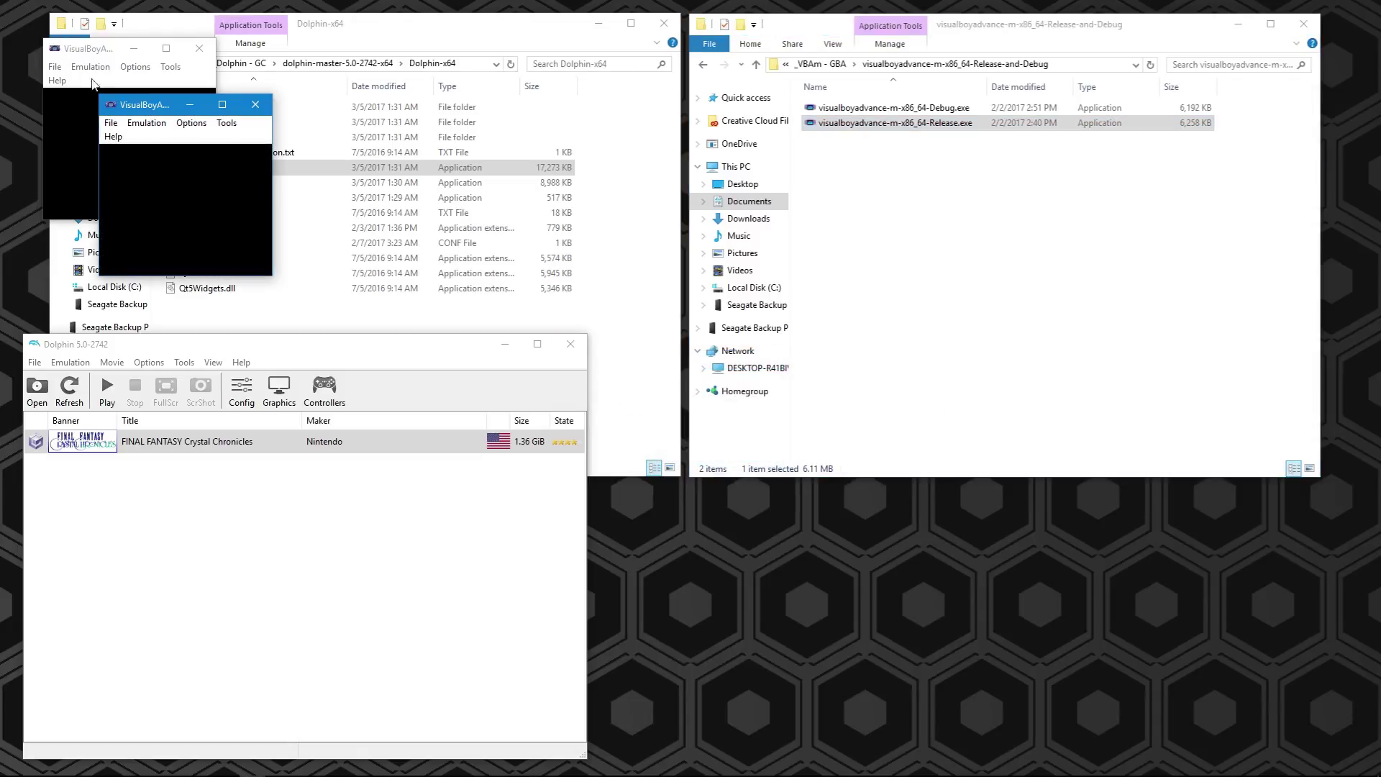
Move the two VisualBoyAdvance-M windows clear of the Dolphin window, placing one above the other
drag(160, 107, 822, 87)
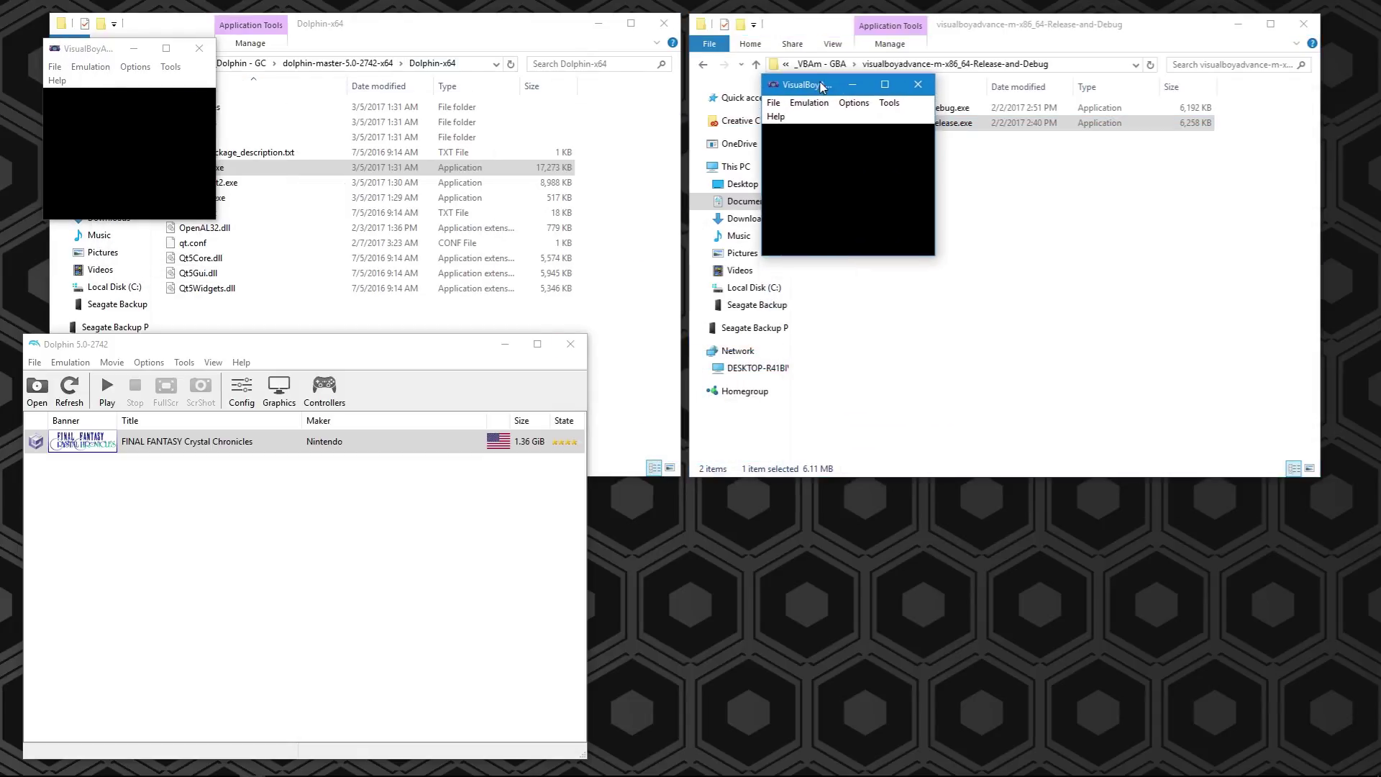
drag(101, 55, 939, 465)
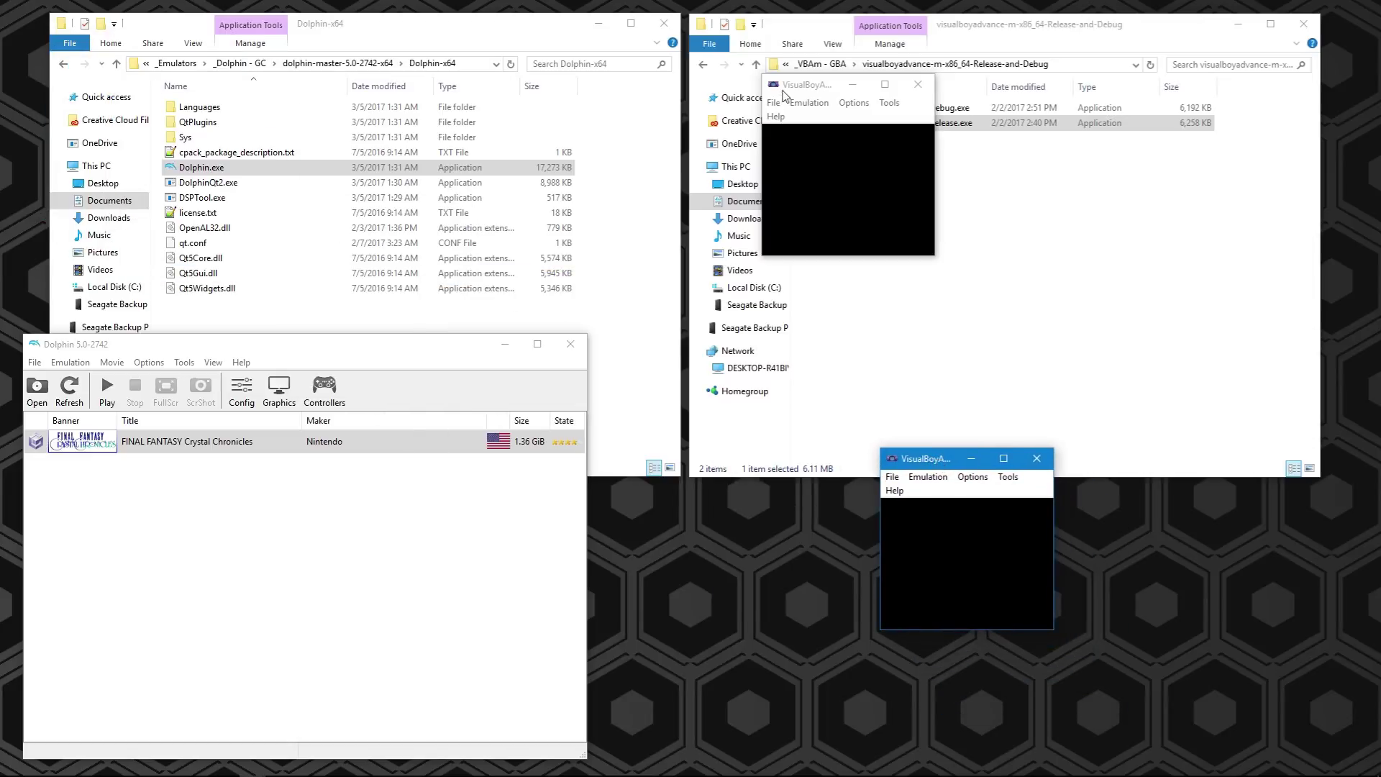
drag(788, 89, 1015, 161)
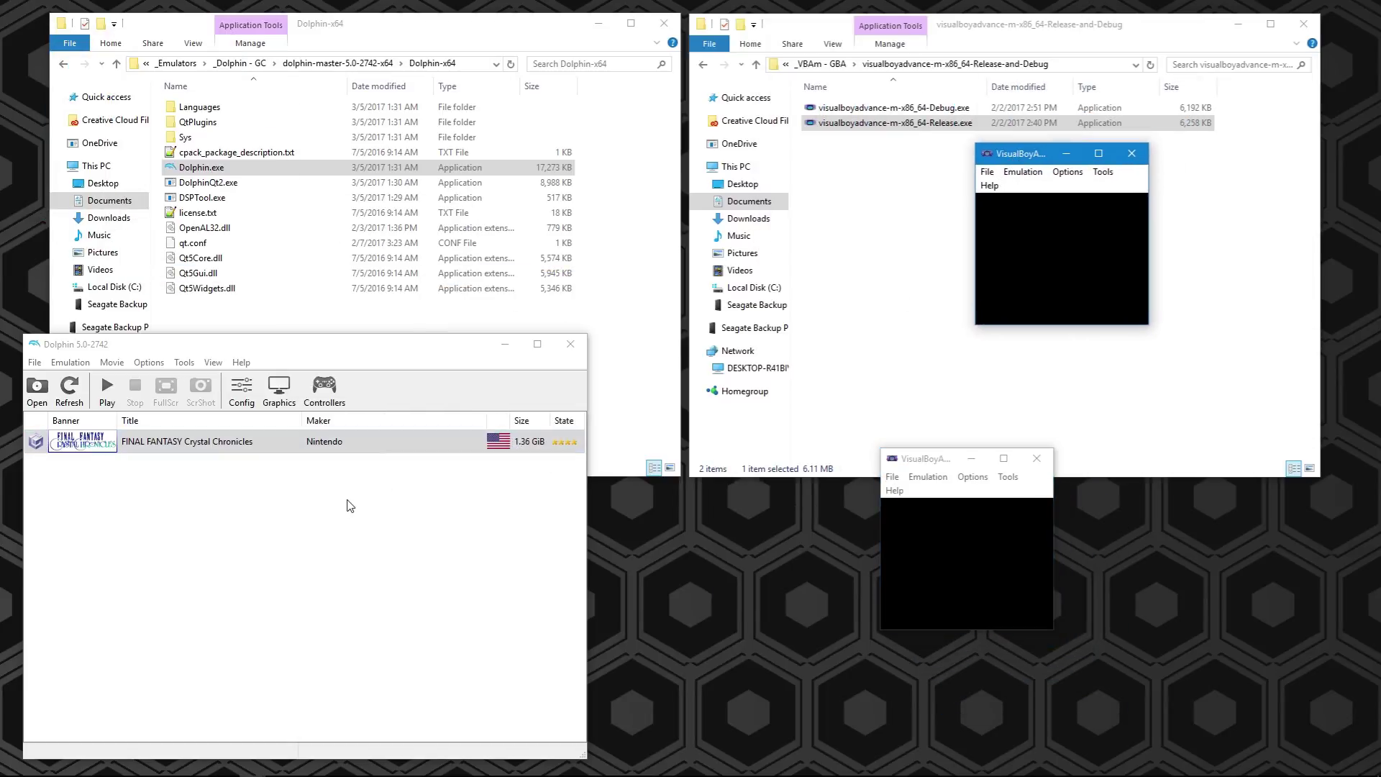
Set GameCube controller Port 1 to GBA in Dolphin and shift the lower VisualBoyAdvance-M window clear of the file browser
click(349, 503)
click(324, 392)
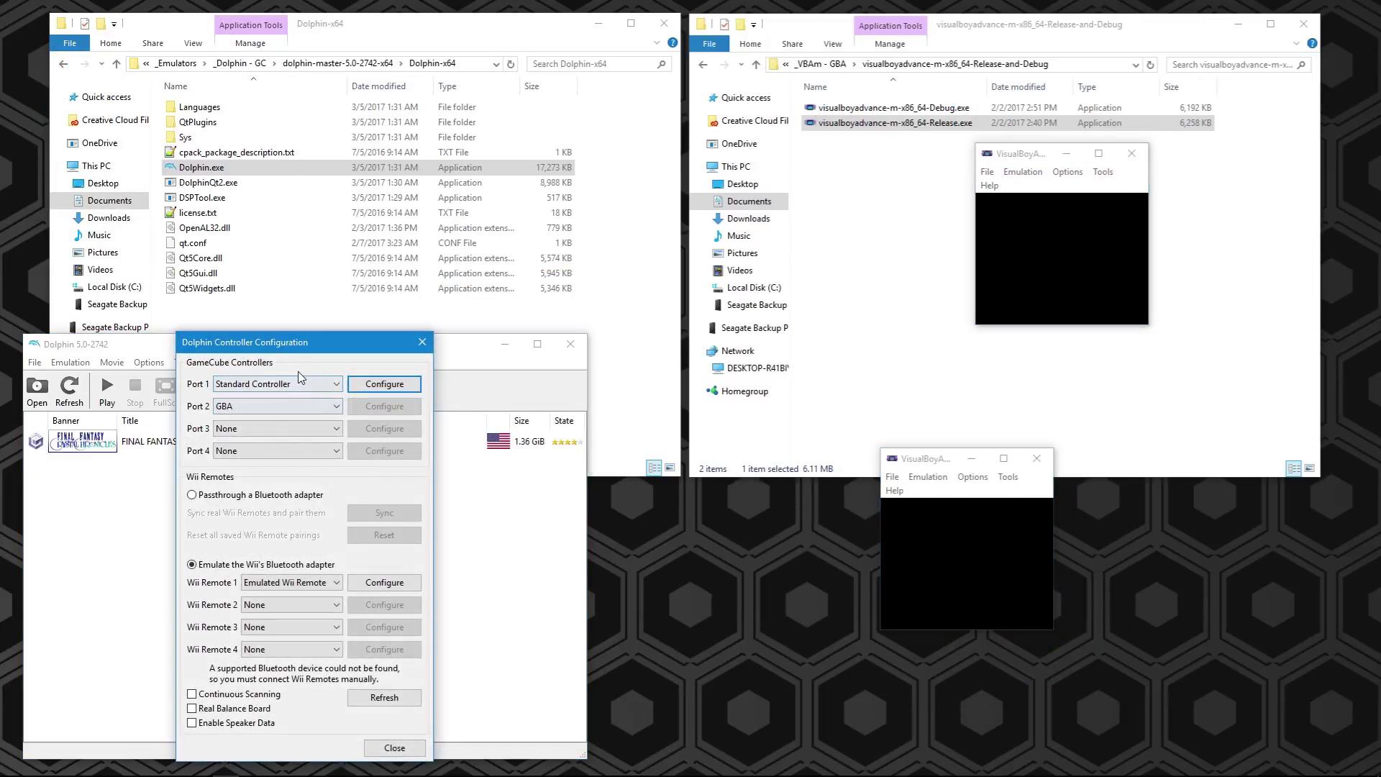
click(295, 384)
click(259, 467)
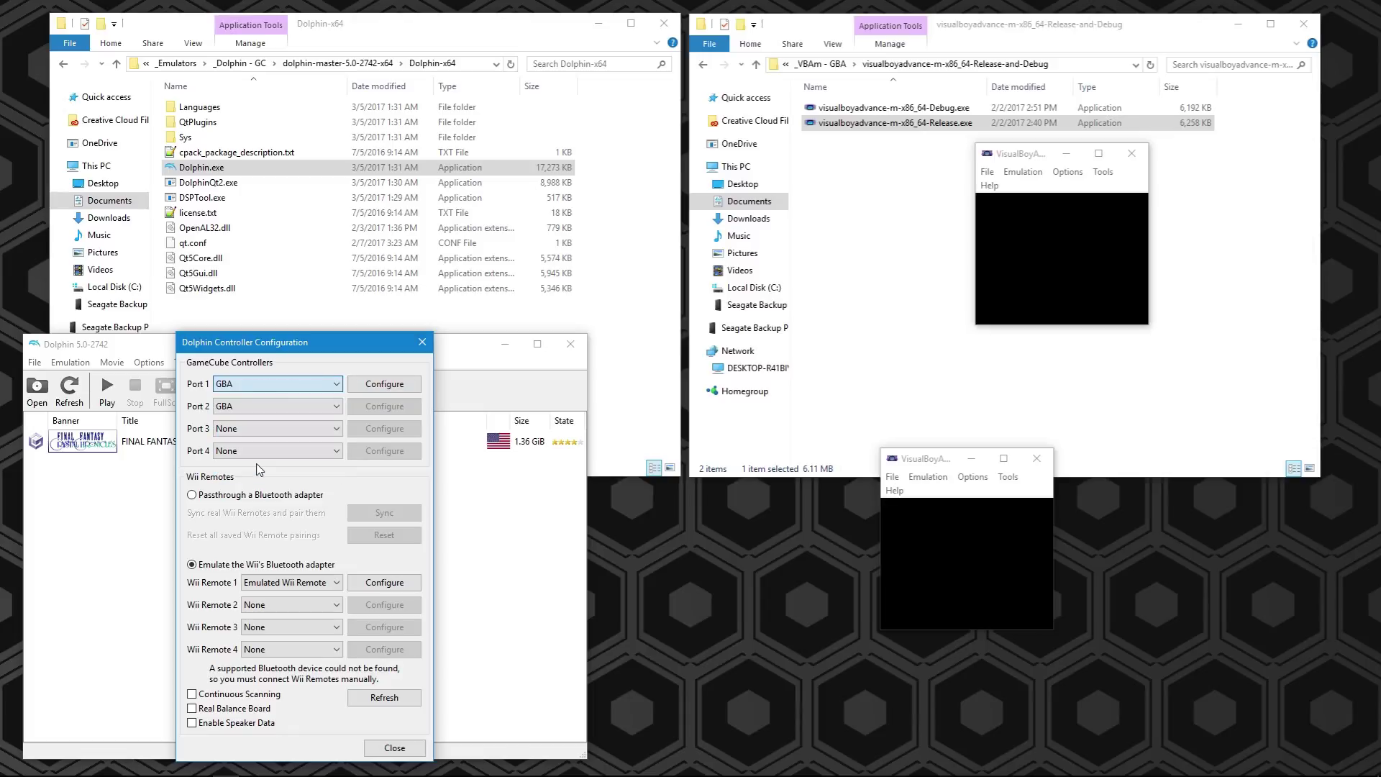
click(956, 585)
drag(917, 464, 1072, 502)
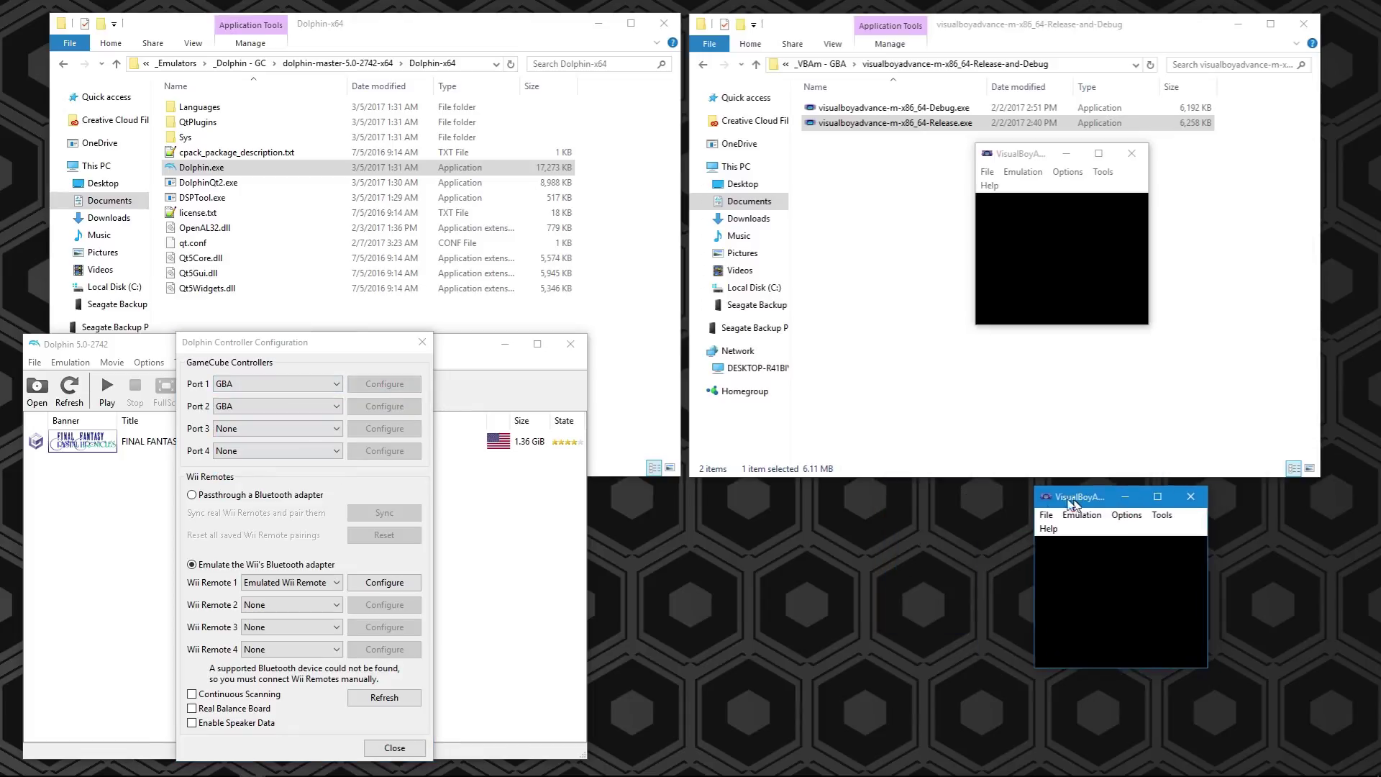
click(1029, 242)
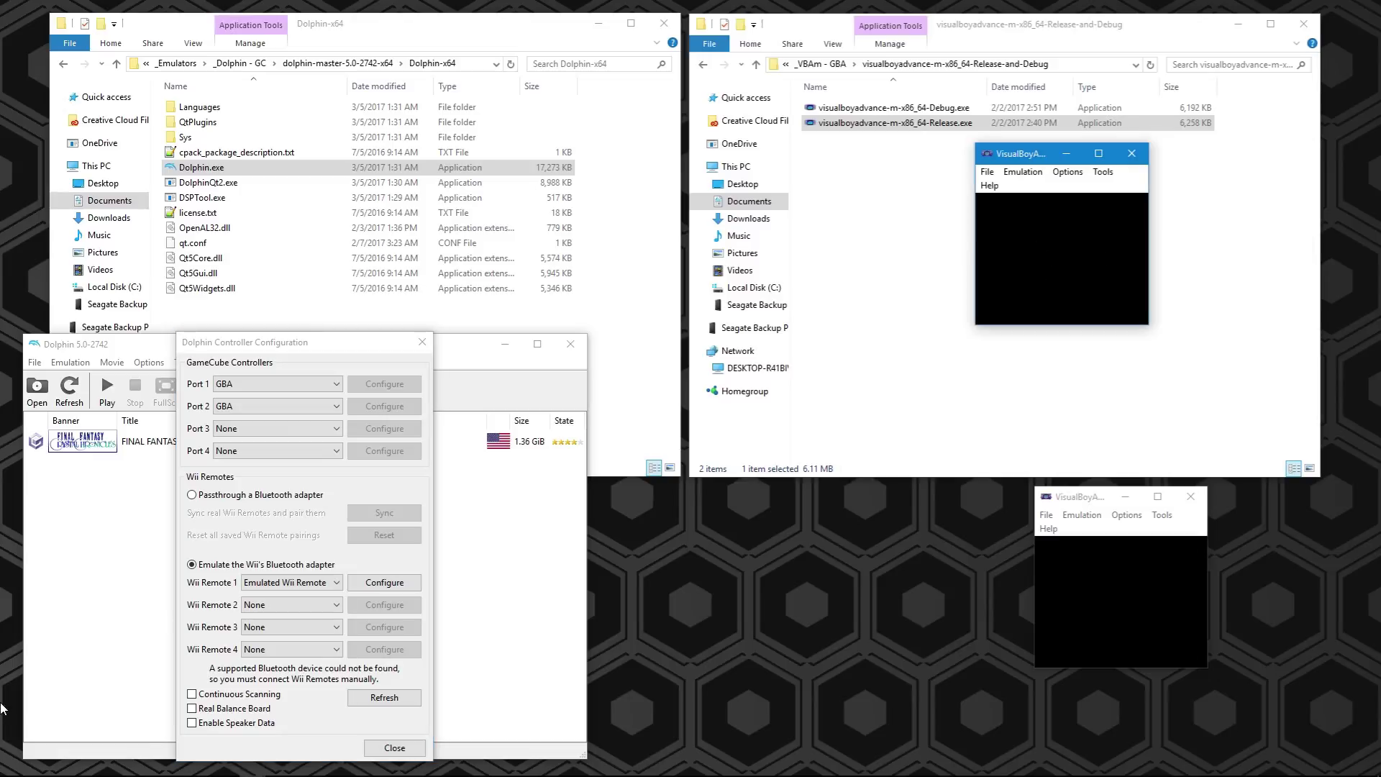
click(394, 747)
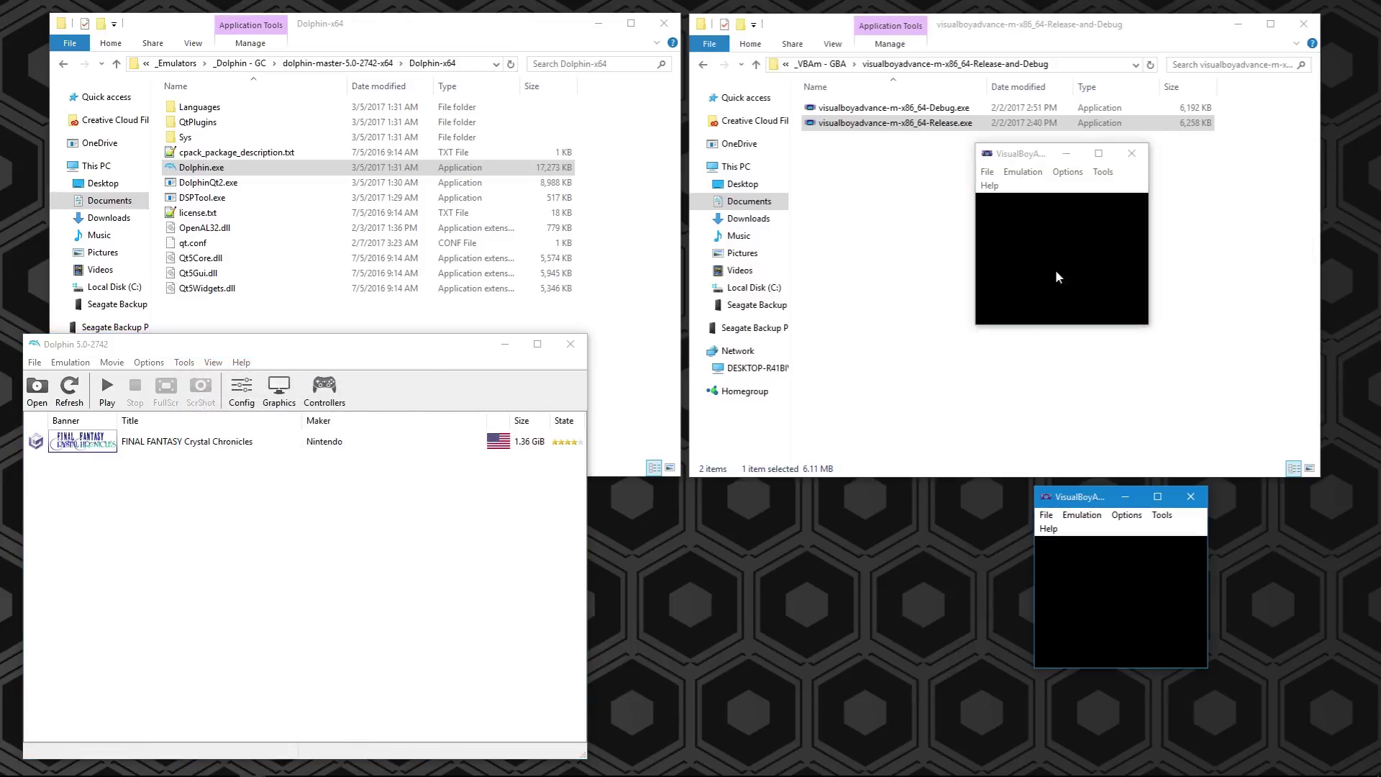
In the upper VisualBoyAdvance-M instance, clear Player 1's bindings and map the directions to Joy1-Hat0N/S/W/E, A to Joy1-Button0 and B to Joy1-Button1
click(1068, 172)
click(1067, 171)
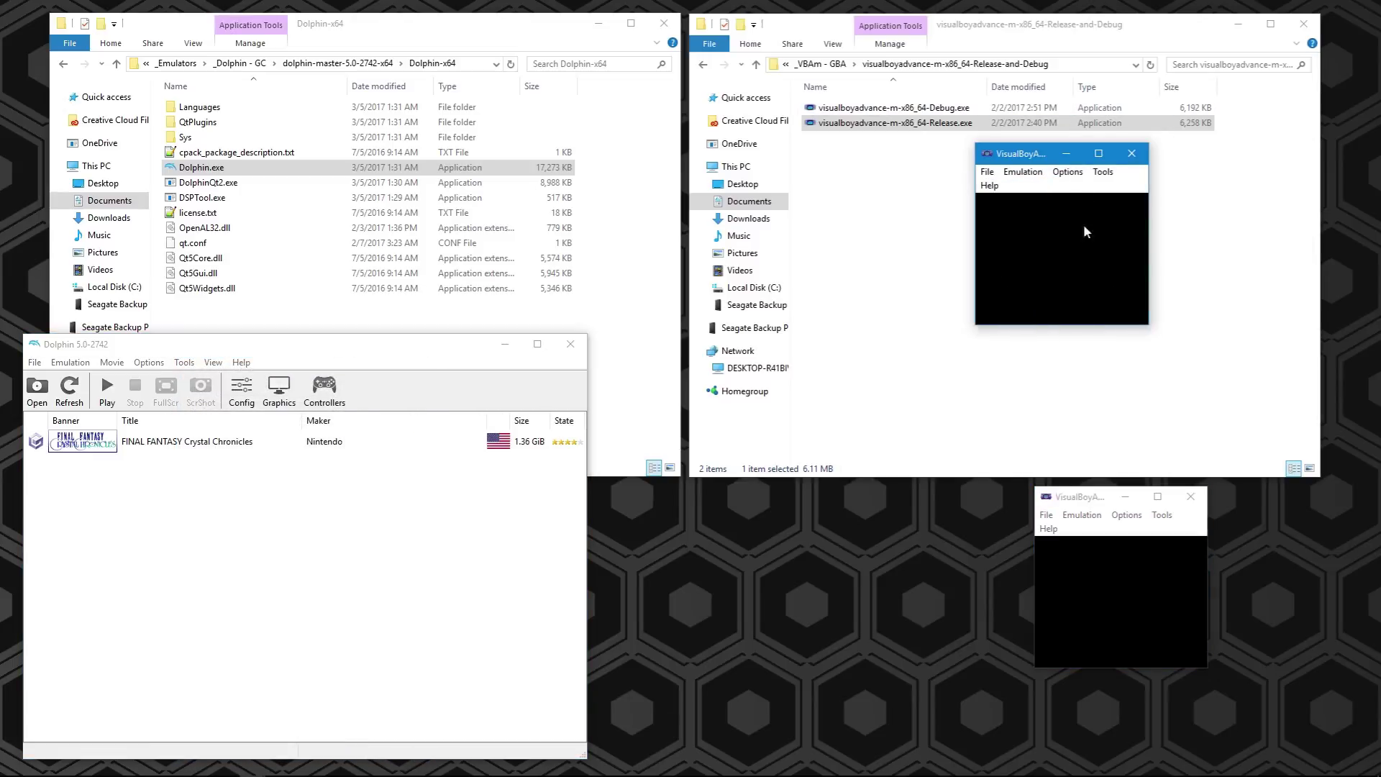
click(1067, 171)
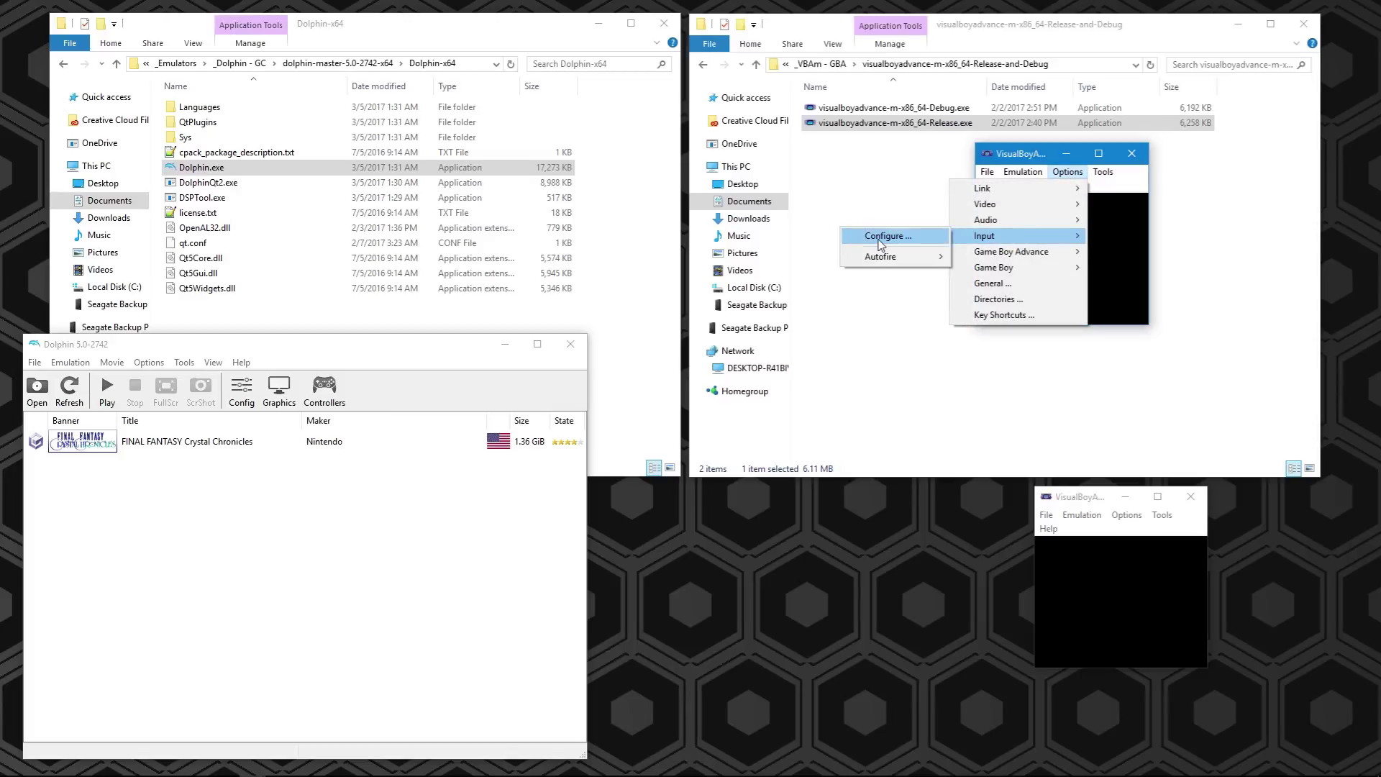
click(883, 235)
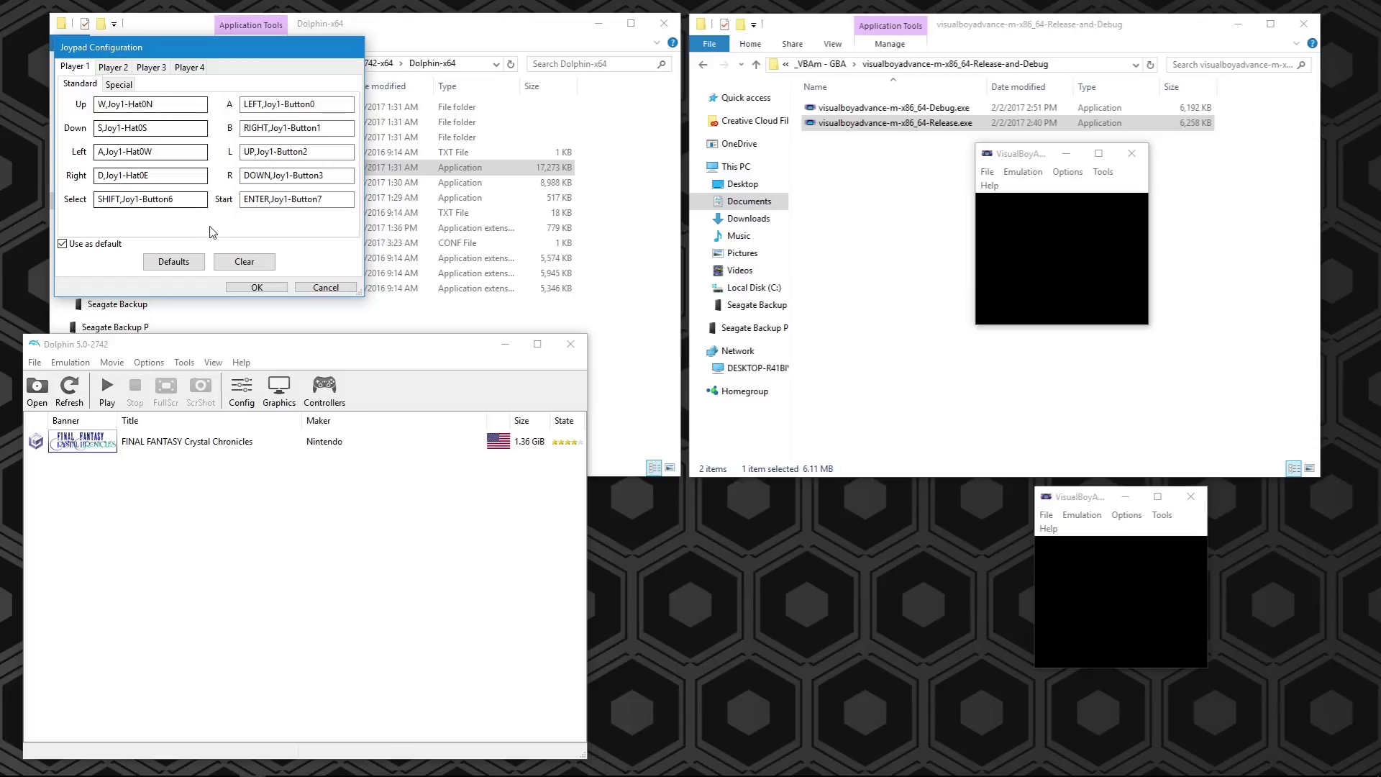
click(243, 262)
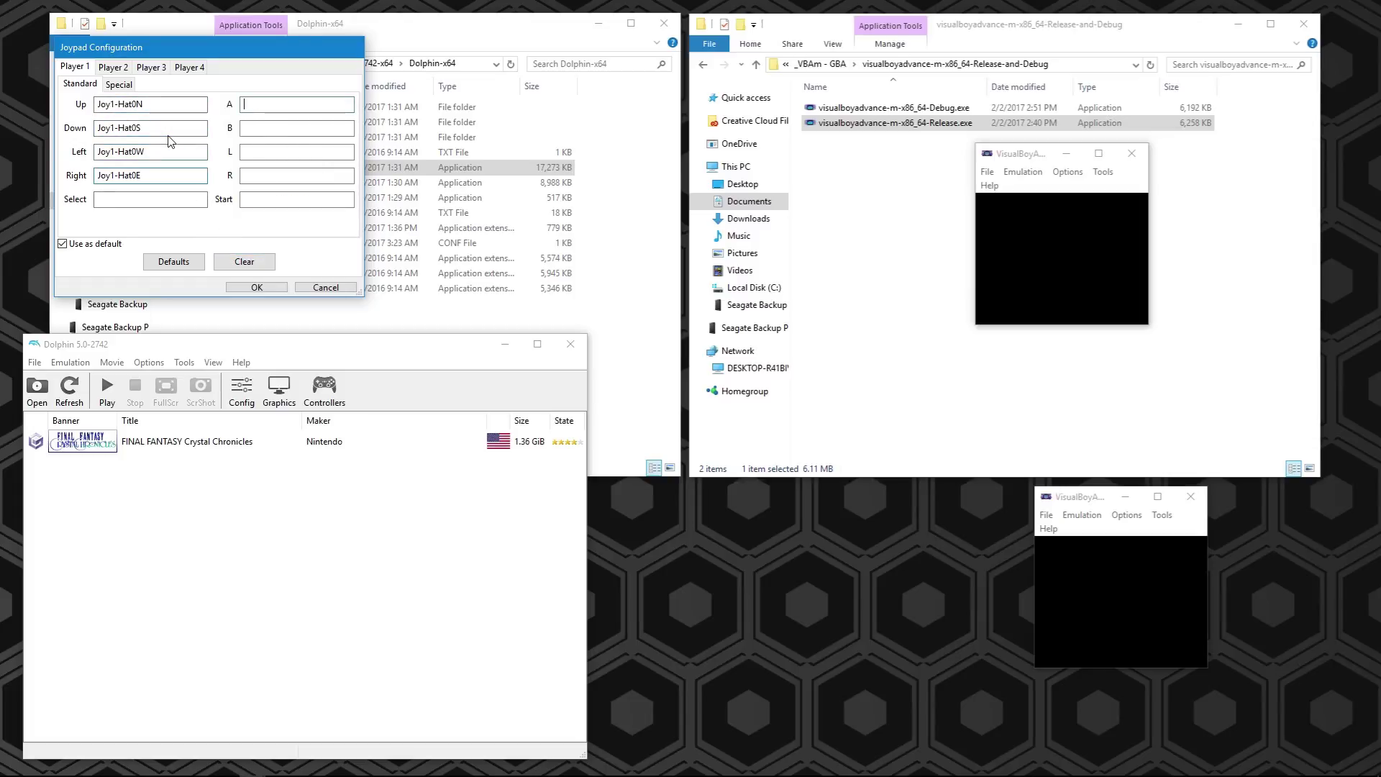
click(260, 290)
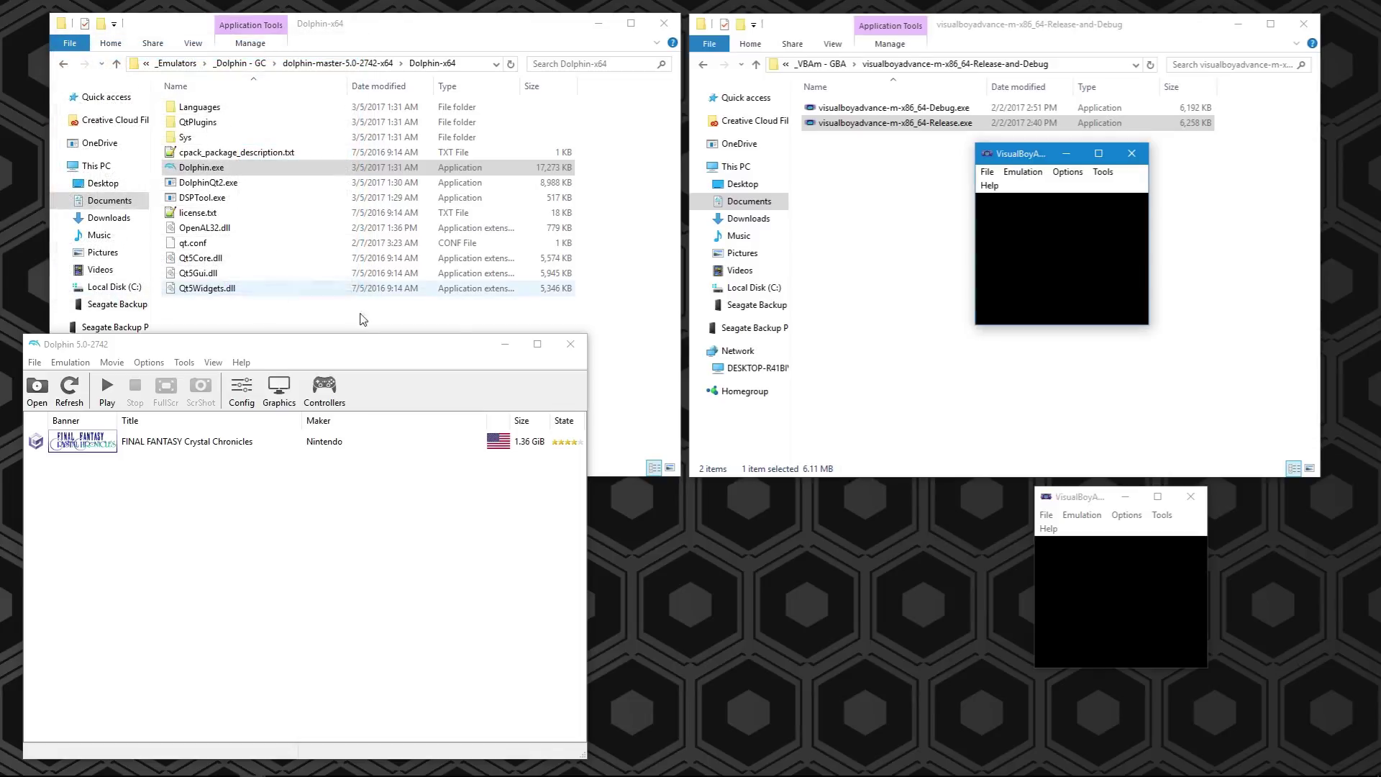
Map Player 1's L to Joy1-Axis2+, R to Joy1-Axis5+, Select to Joy1-Button6 and Start to Joy1-Button7 in the same instance
click(1015, 174)
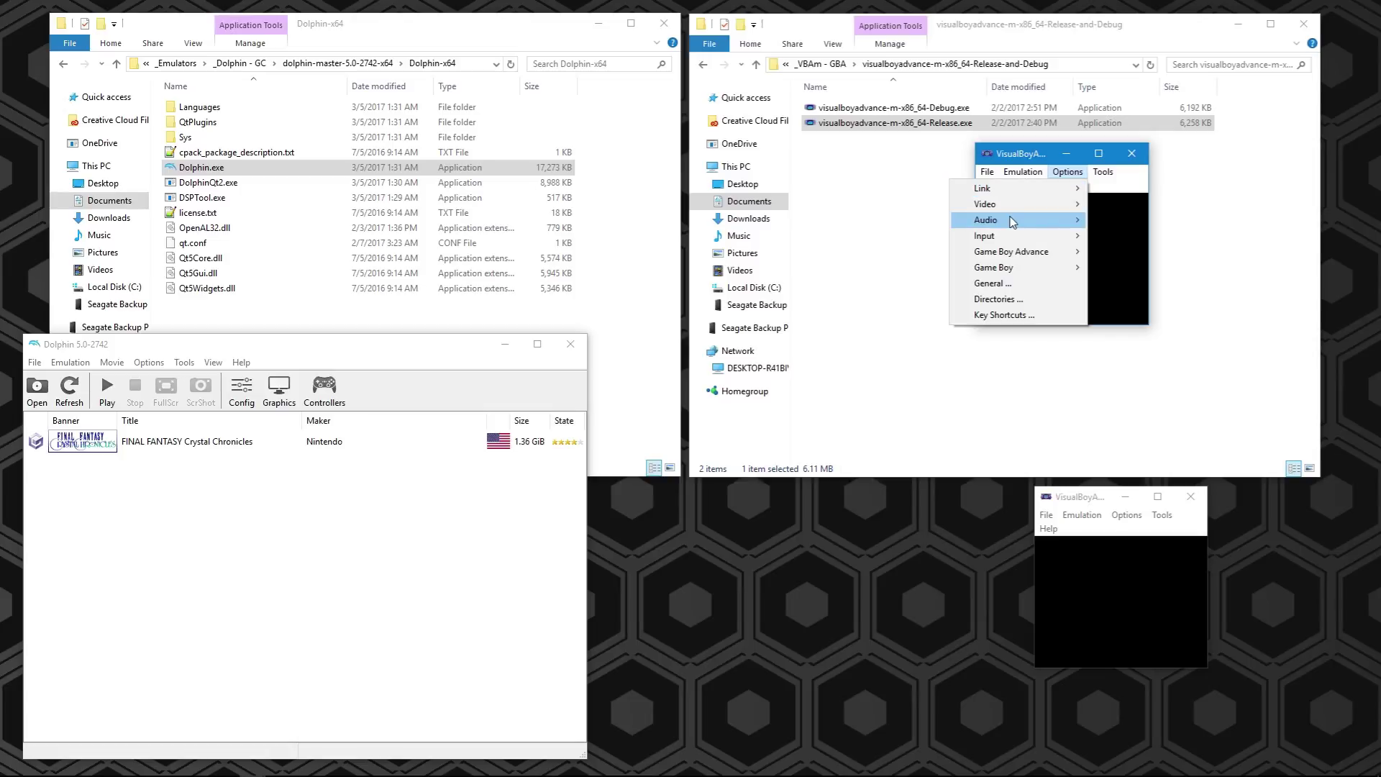
click(892, 239)
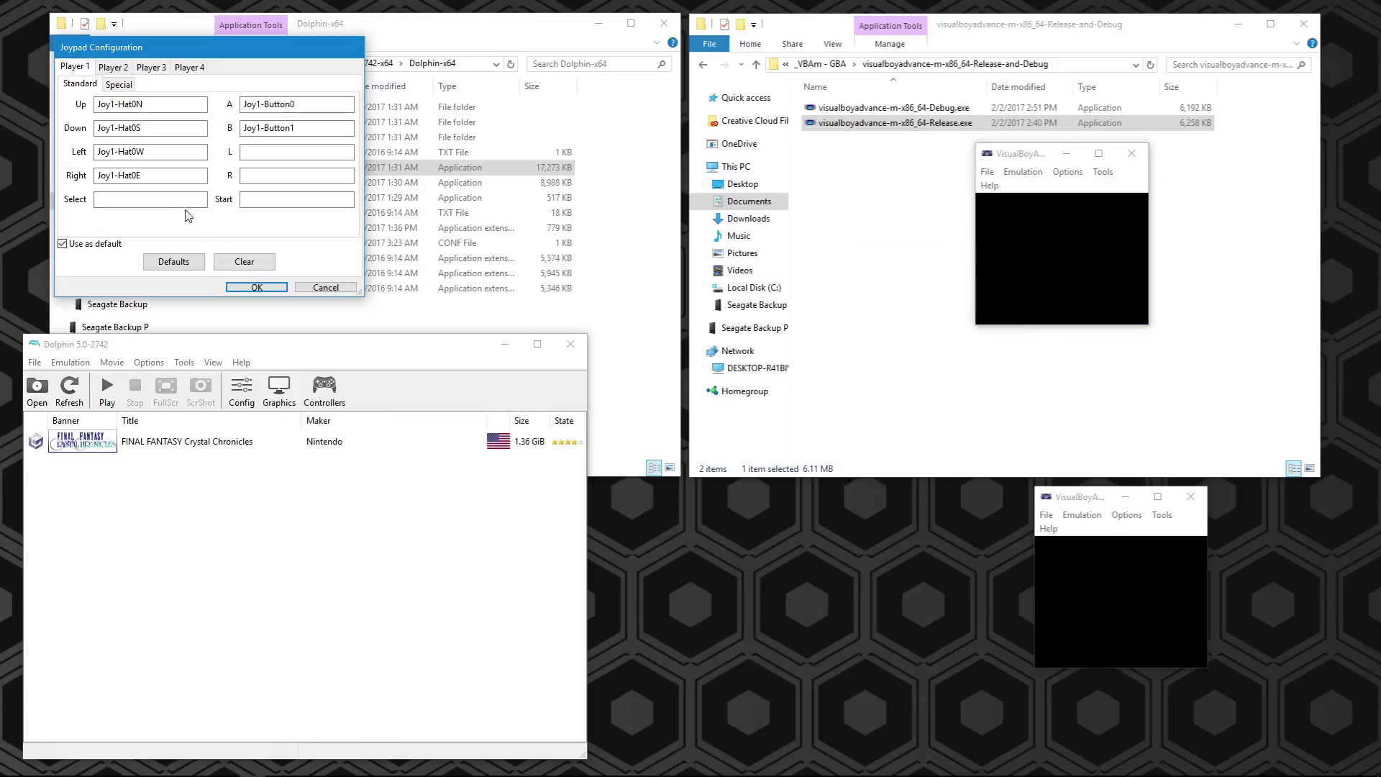
click(256, 155)
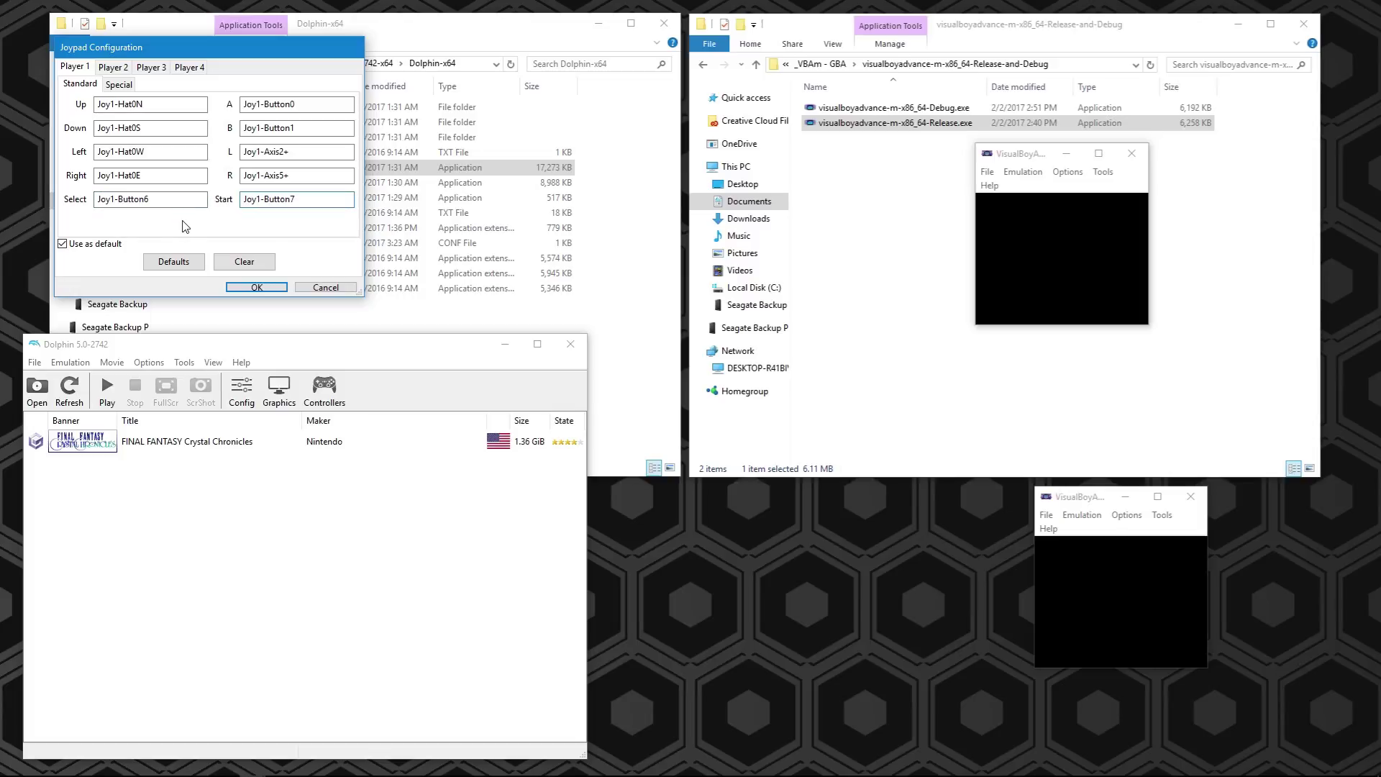
click(276, 288)
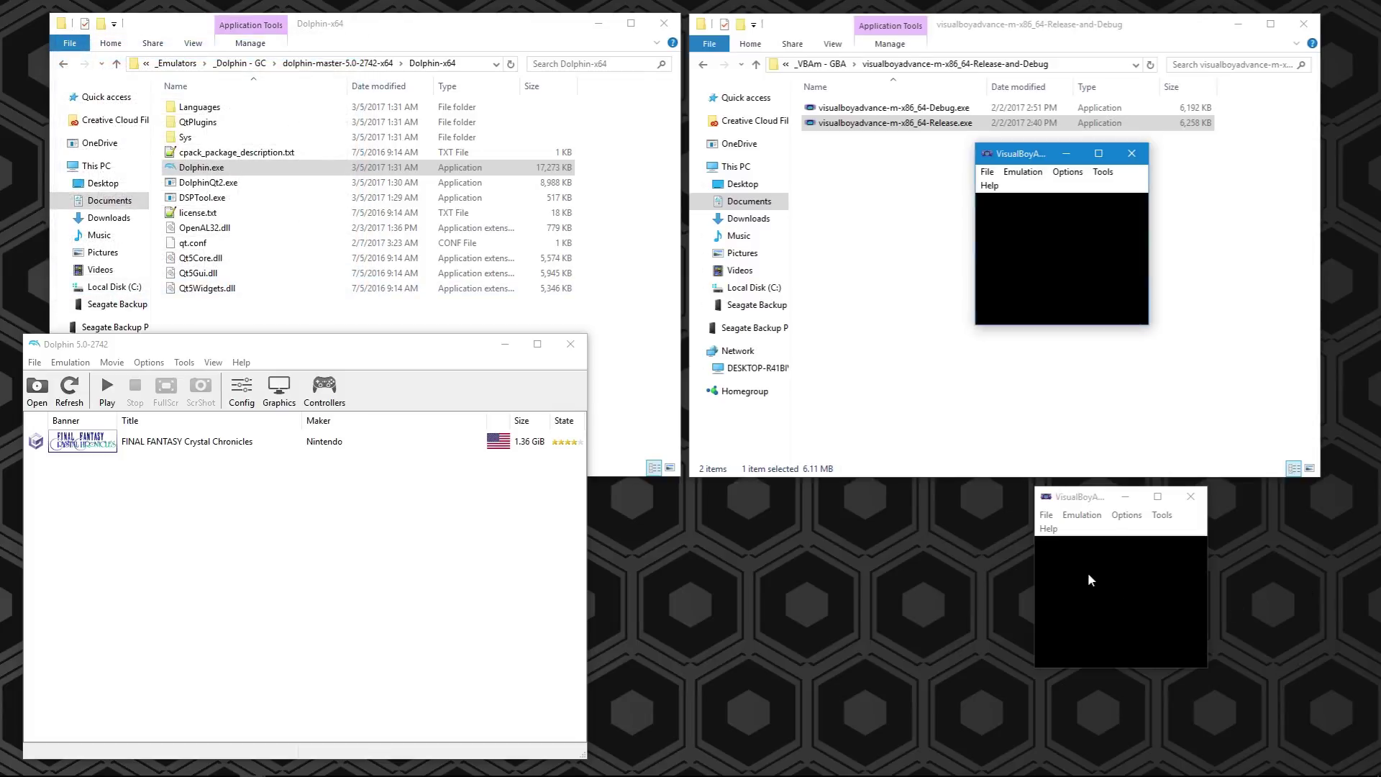
In the lower VisualBoyAdvance-M instance, clear Player 1's bindings and map Up/Down/Left/Right to W/S/A/D, A/B/L/R to LEFT/RIGHT/UP/DOWN, Select to SHIFT and Start to ENTER
click(1126, 515)
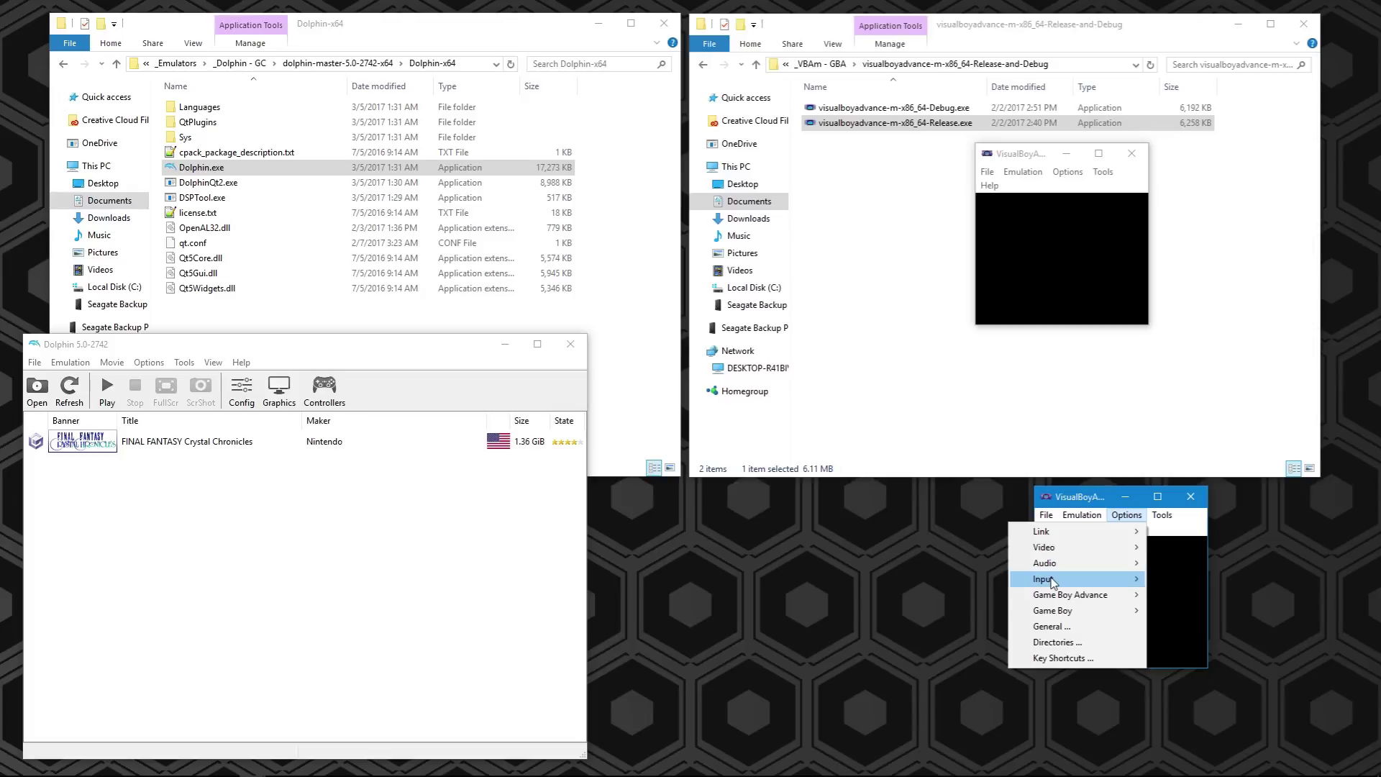
mouse_move(1043, 584)
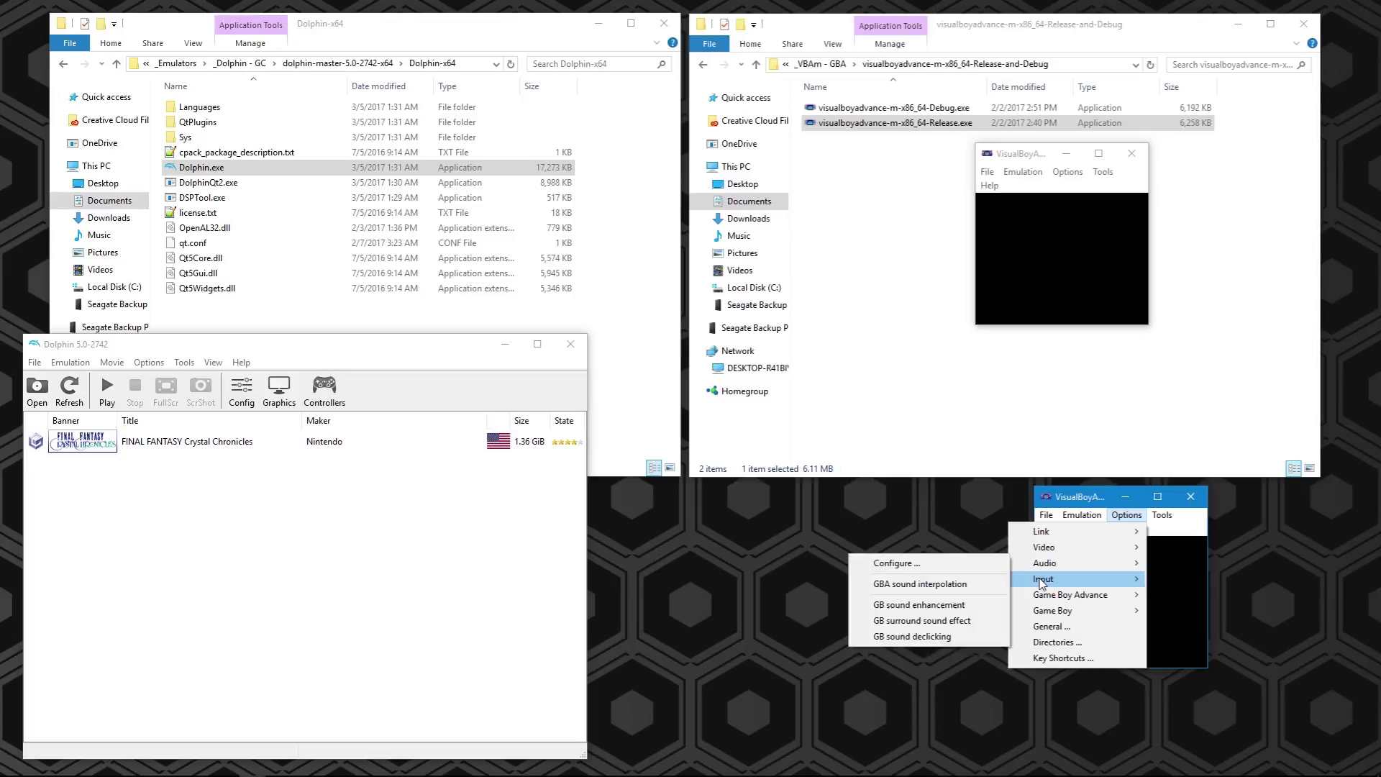
click(908, 564)
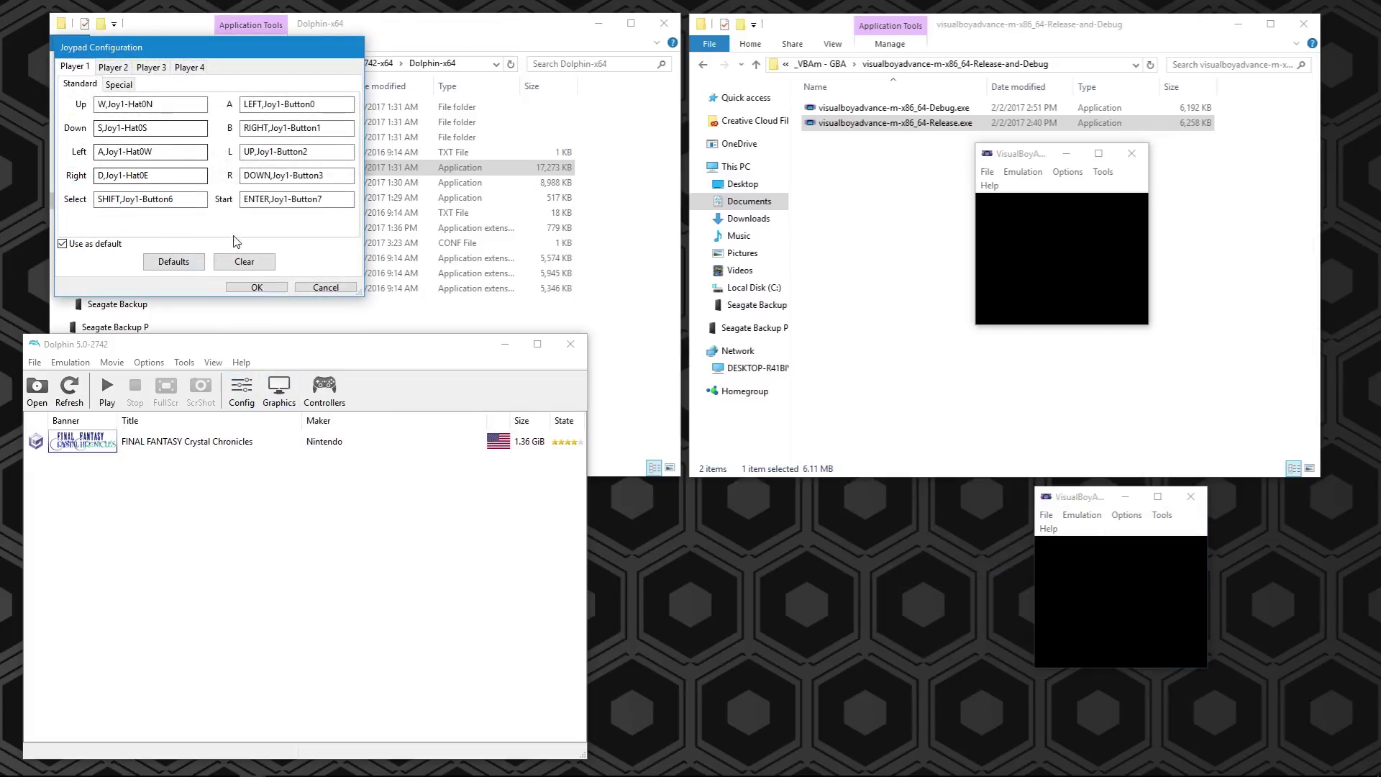
click(243, 261)
click(161, 104)
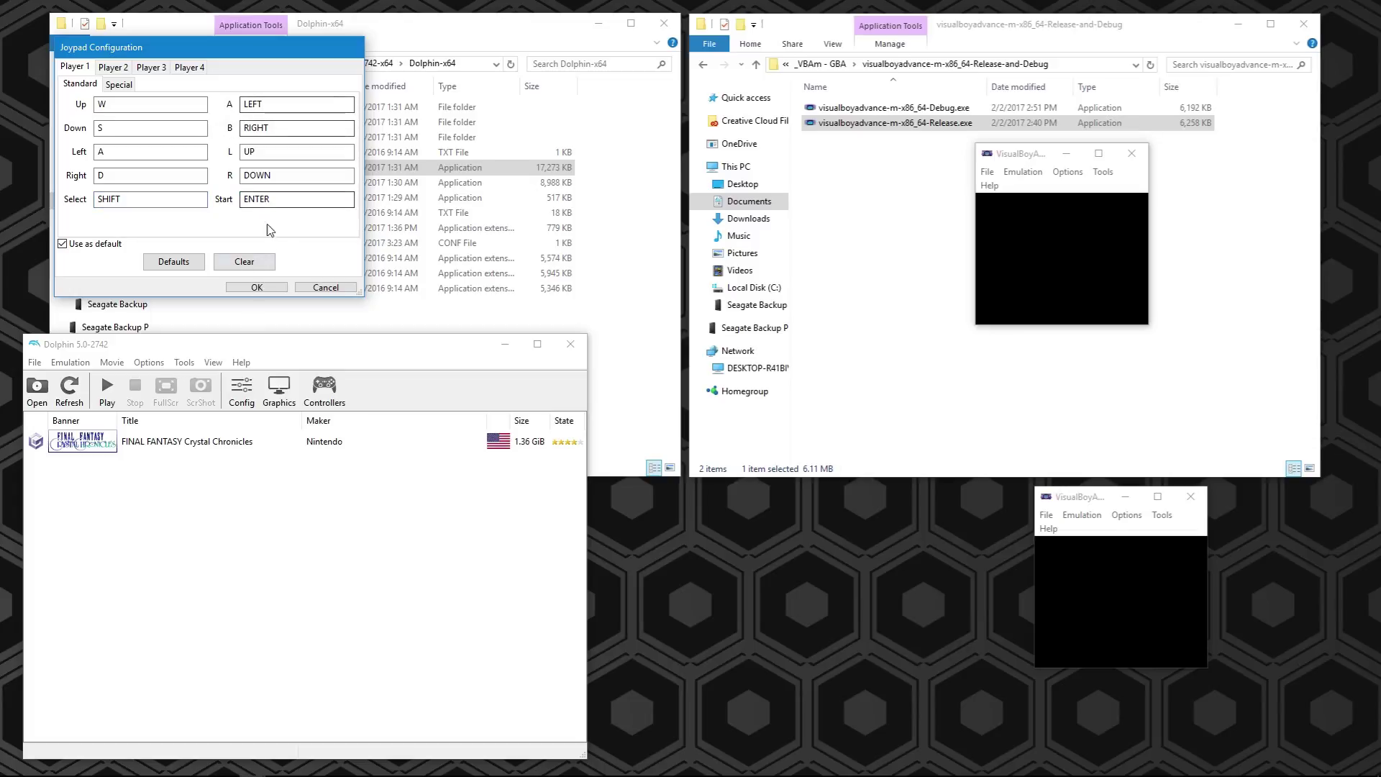
click(271, 288)
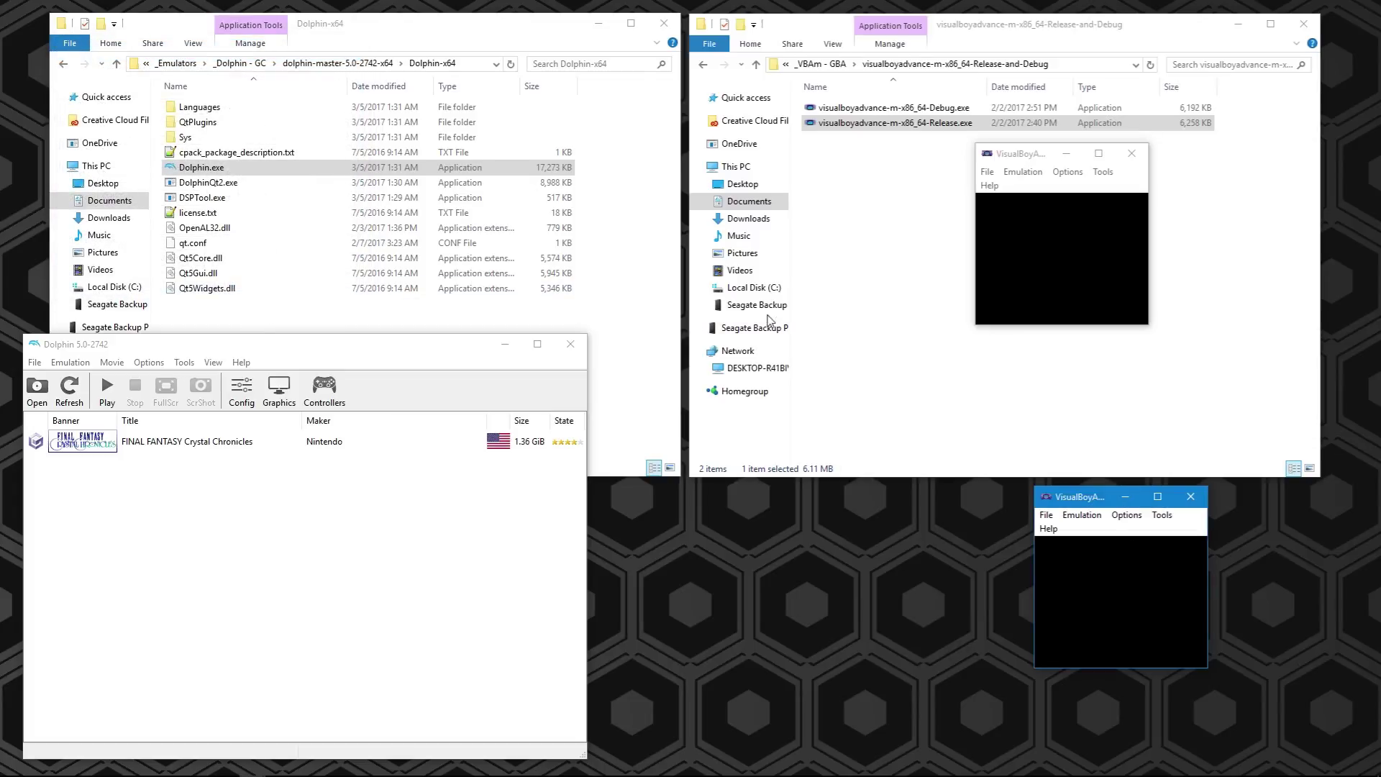
Launch FINAL FANTASY Crystal Chronicles in Dolphin and check the GameCube controller port assignments
drag(1021, 154, 1092, 189)
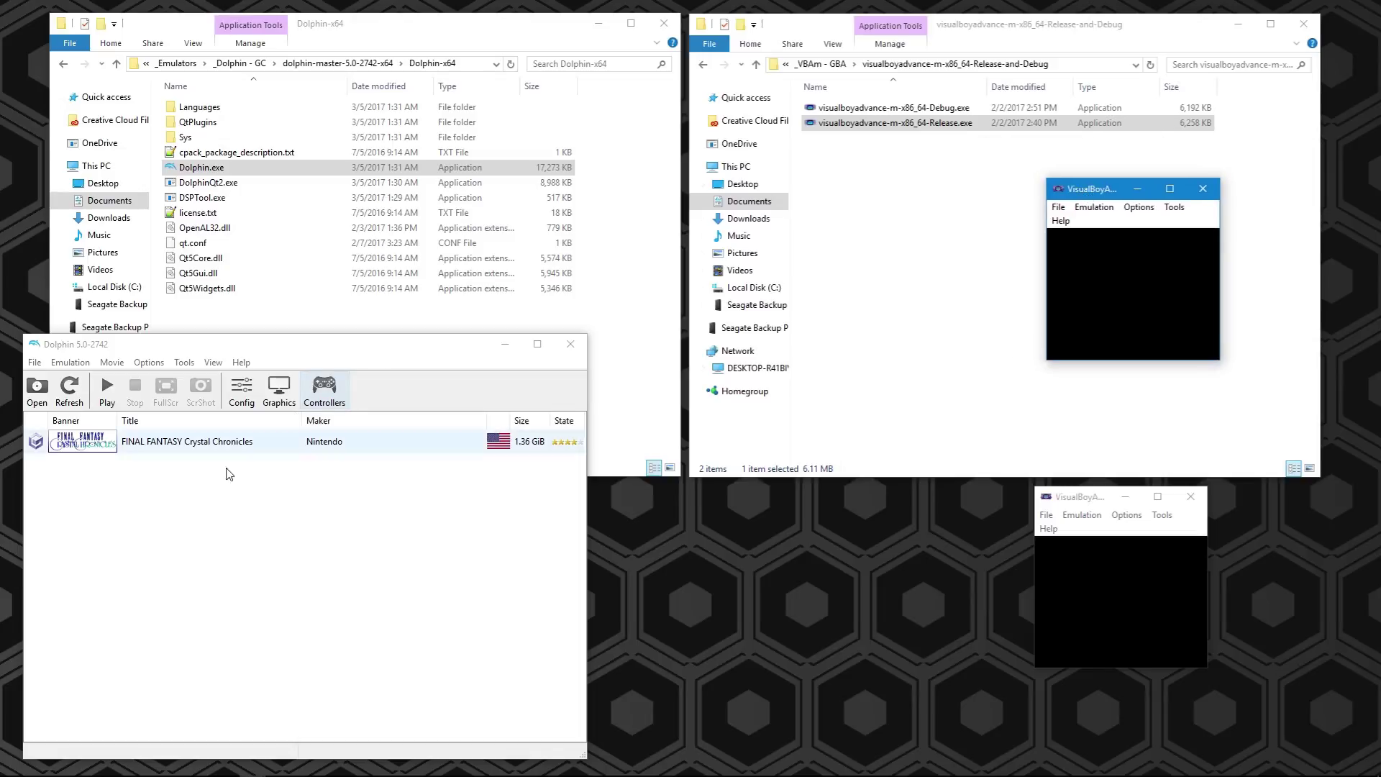
double_click(179, 450)
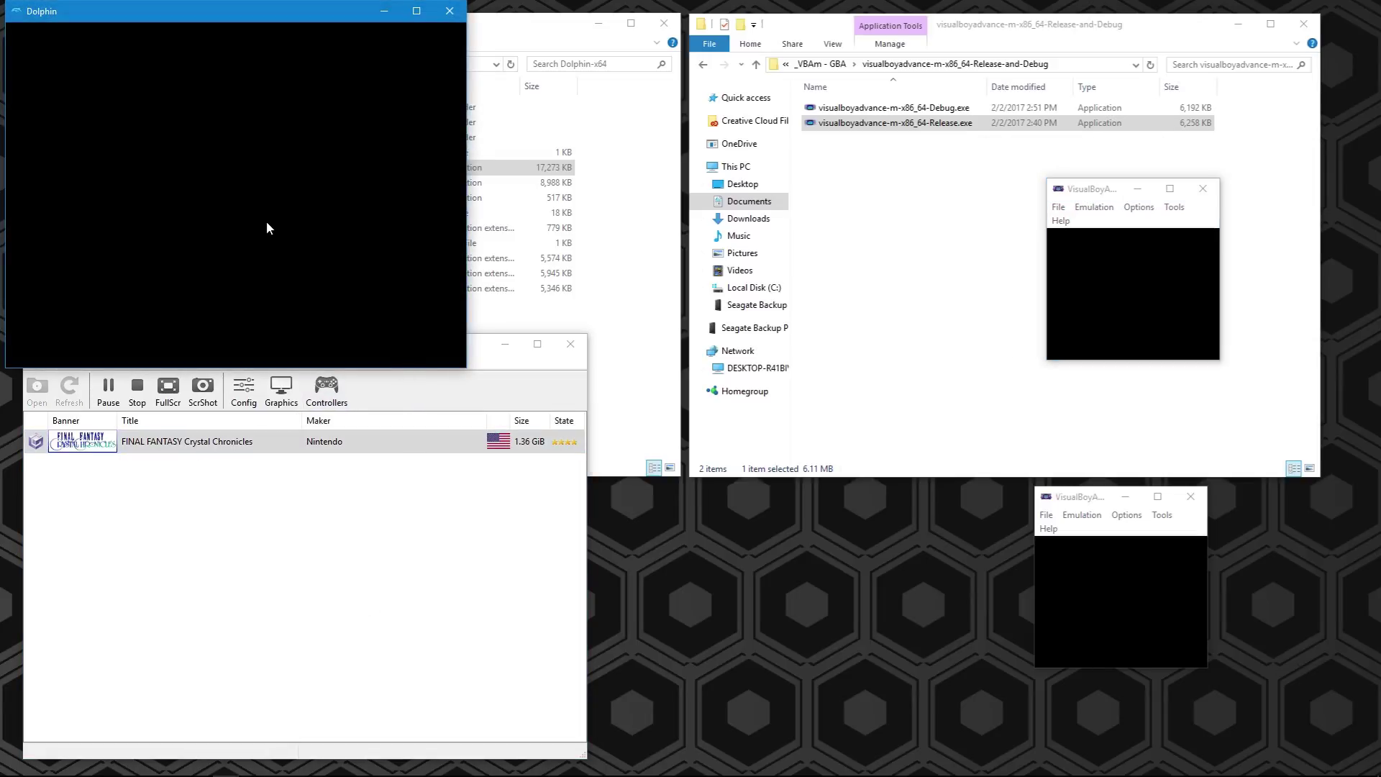
click(326, 391)
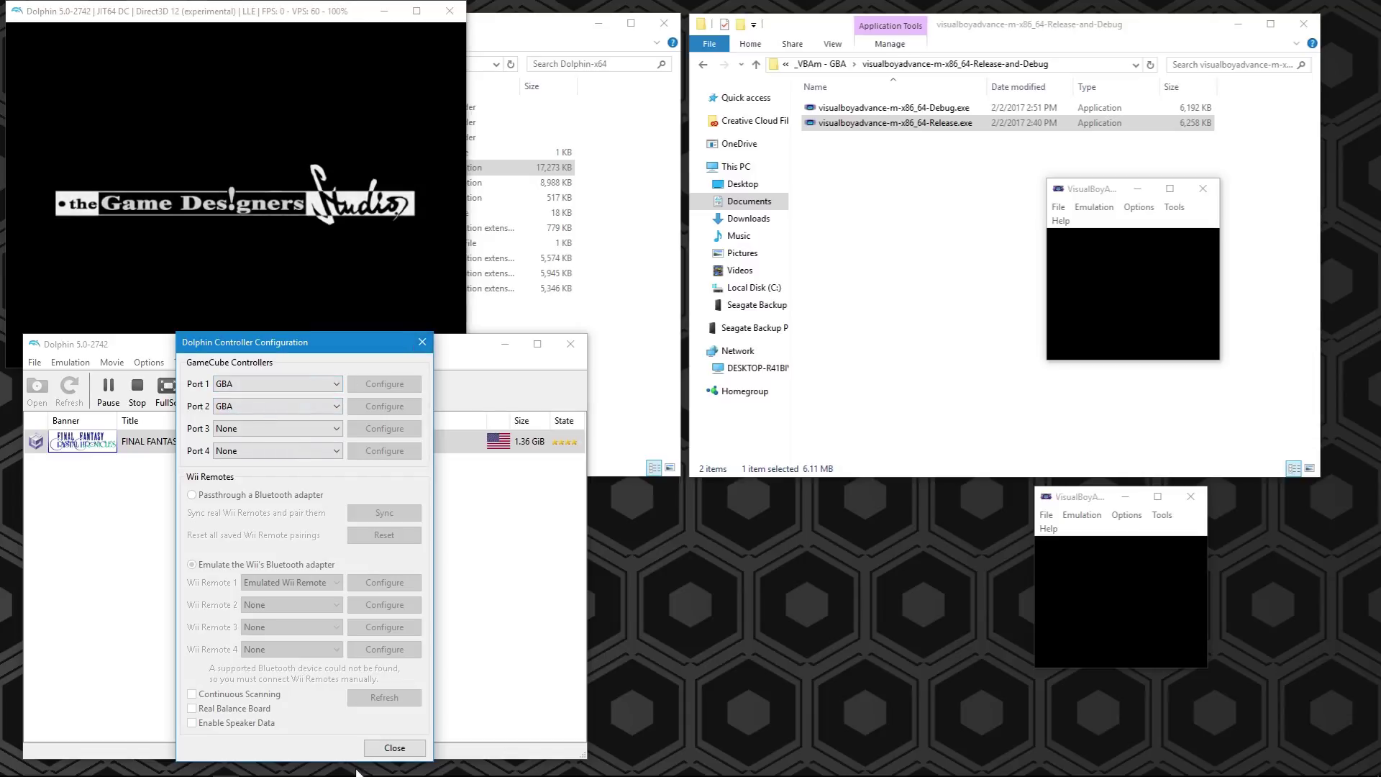
click(394, 748)
click(339, 150)
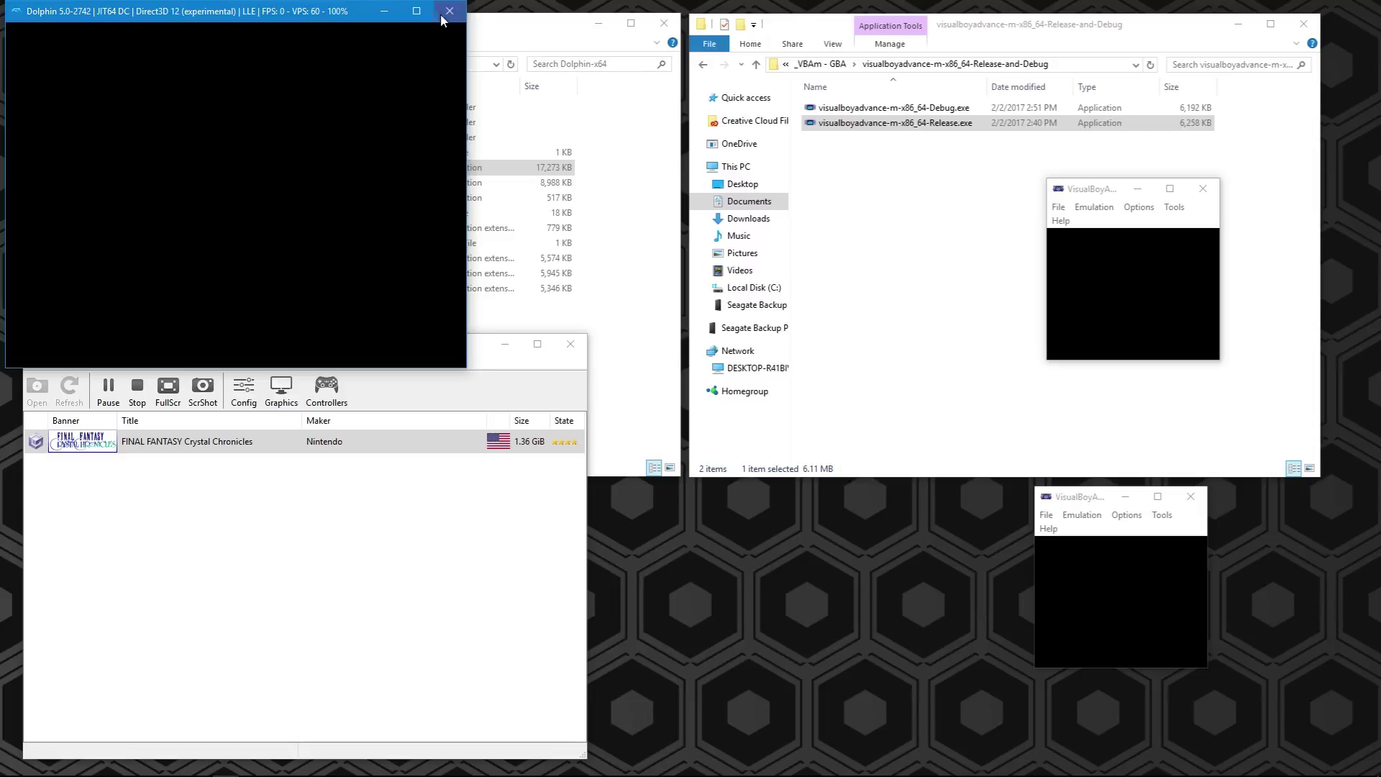
Load the Game Boy Advance (W).gba BIOS file in both VisualBoyAdvance-M instances
click(1078, 210)
click(964, 222)
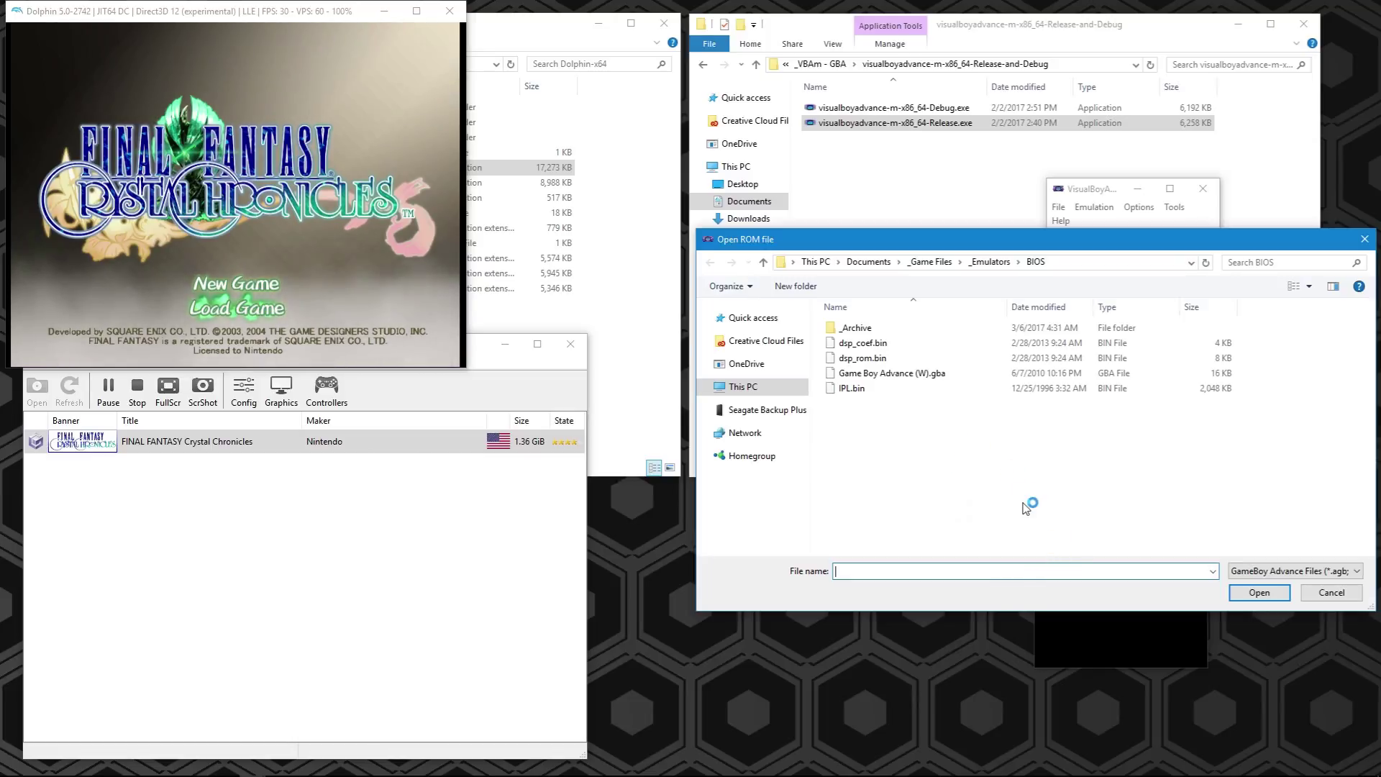
double_click(890, 375)
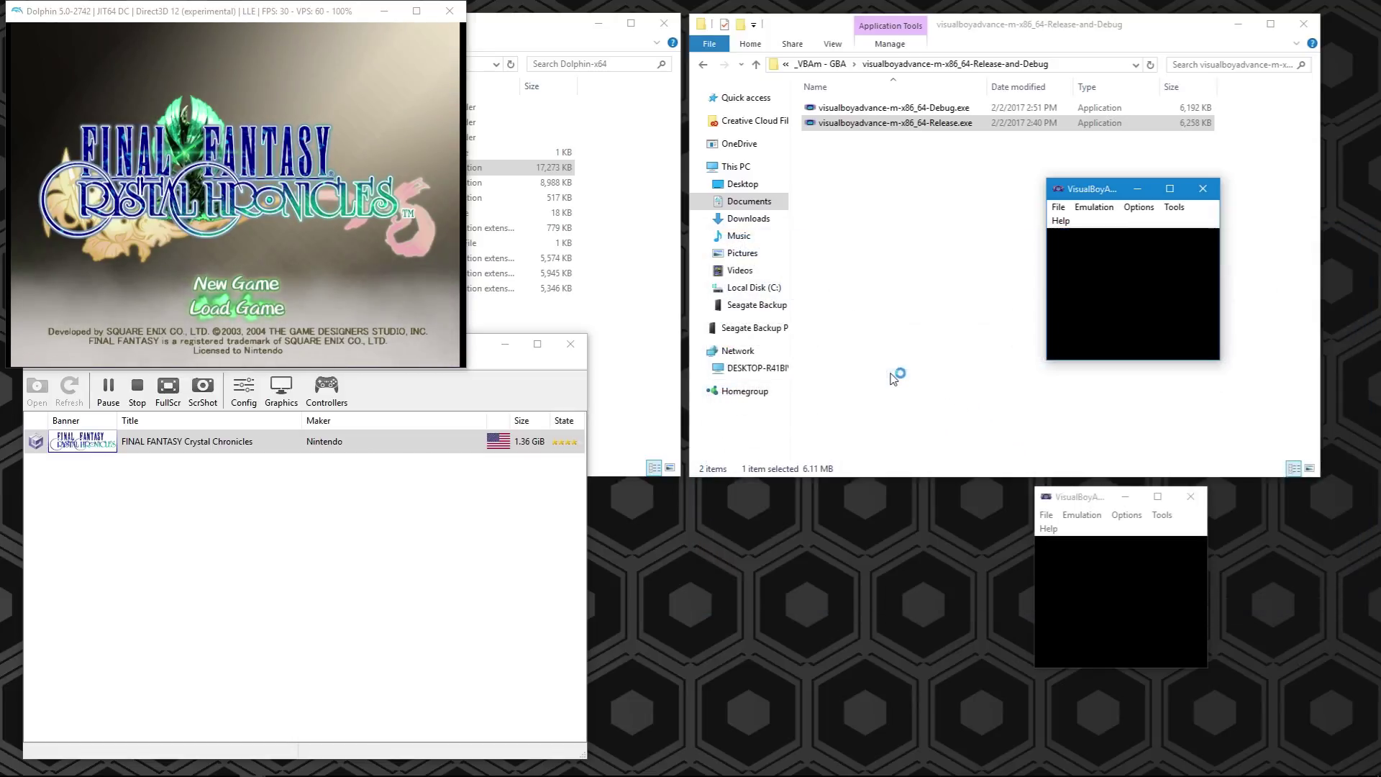
click(1048, 515)
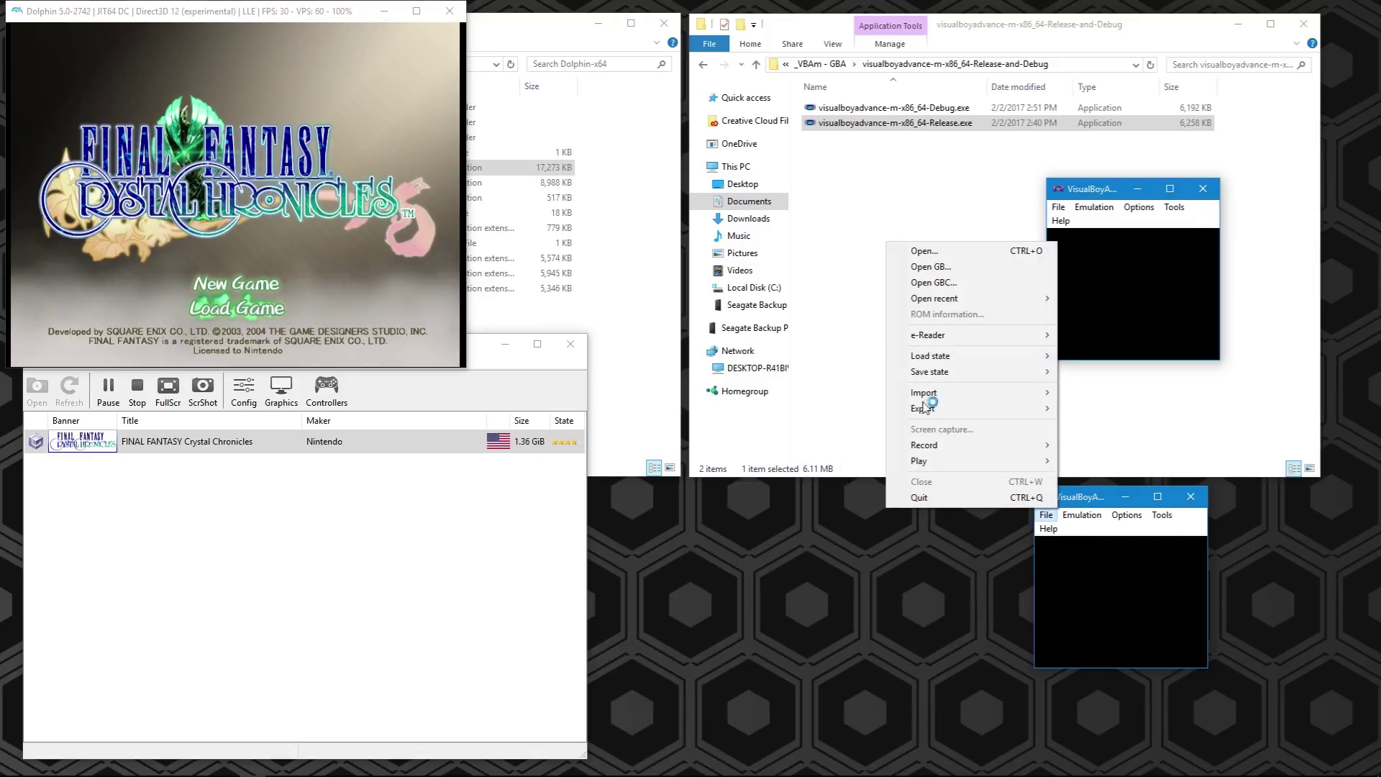
click(951, 251)
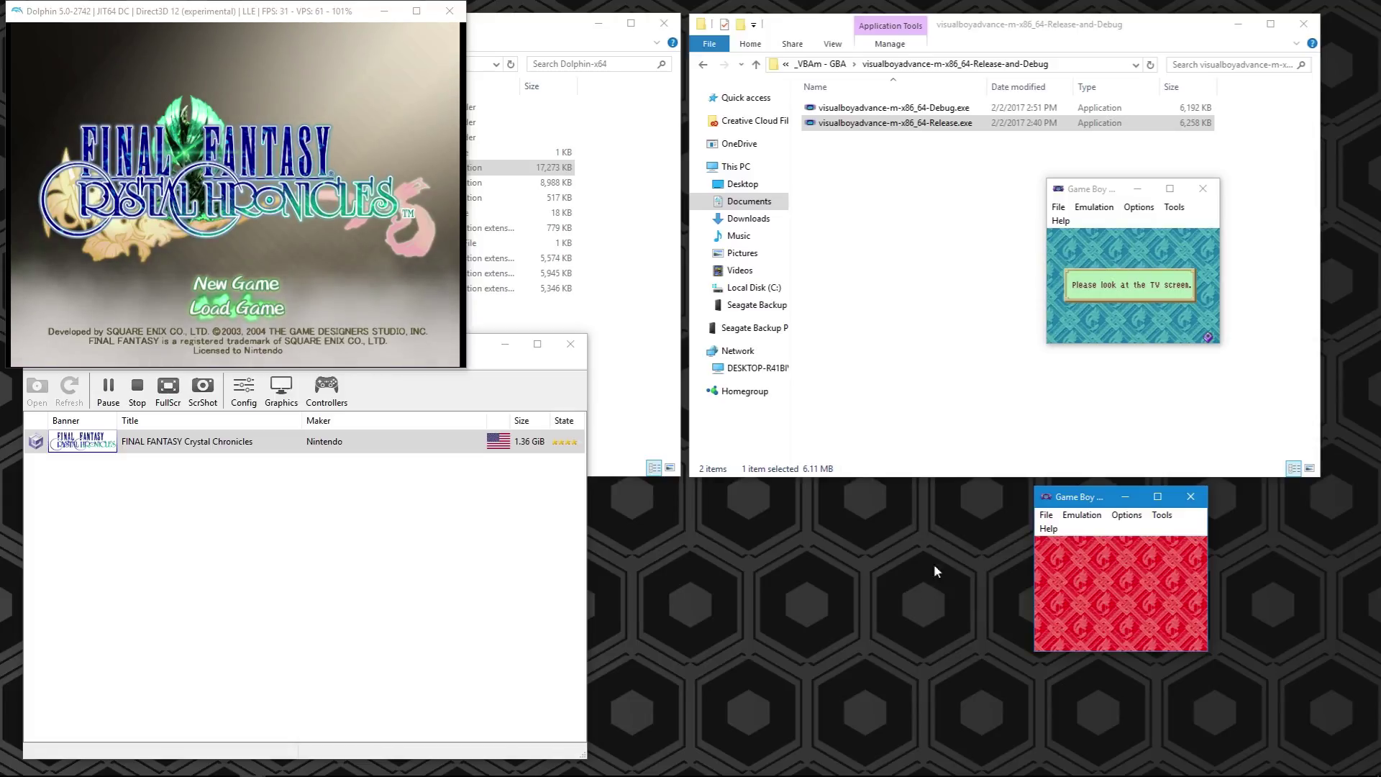
Tile the windows with the game filling one half of the screen and the two VisualBoyAdvance-M instances stacked in the other half
drag(130, 6, 1, 259)
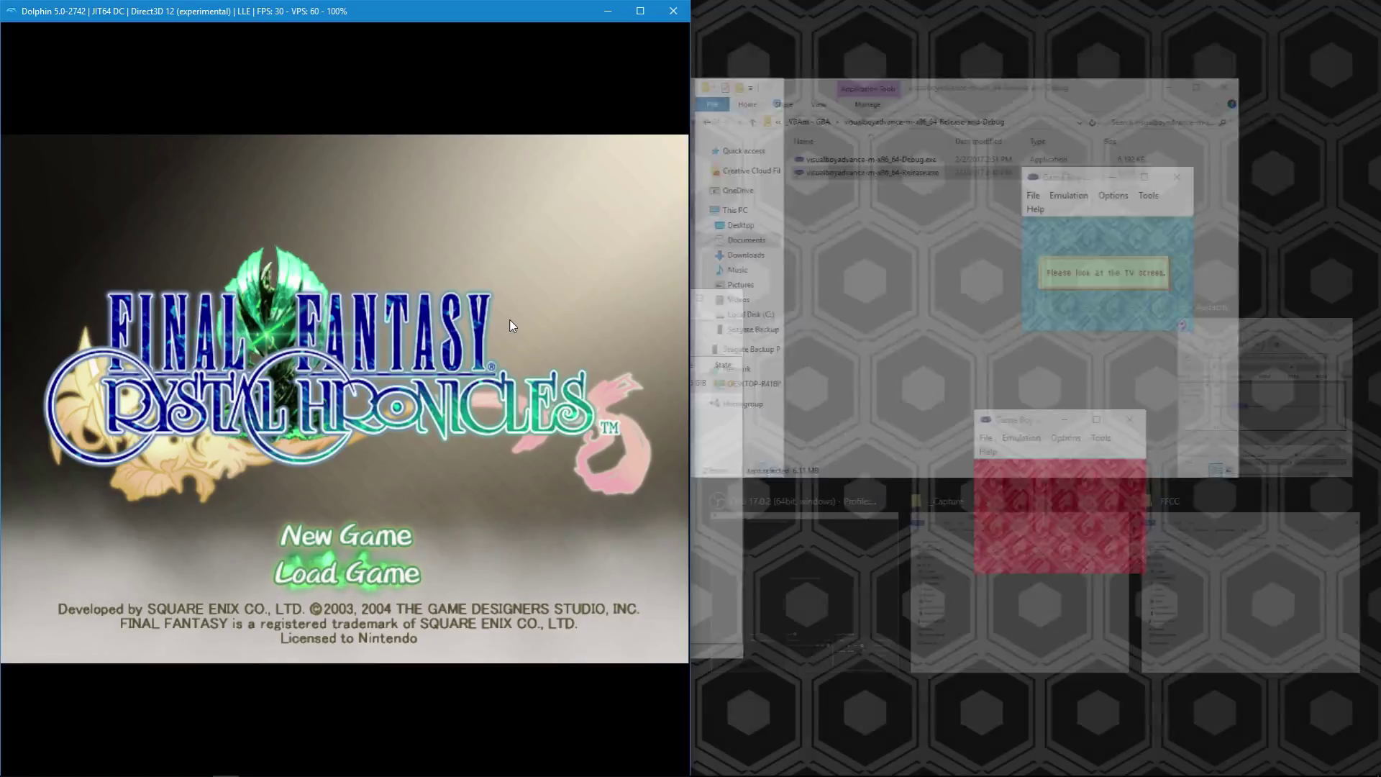
click(510, 319)
drag(1086, 189, 1376, 4)
key(alt+Tab)
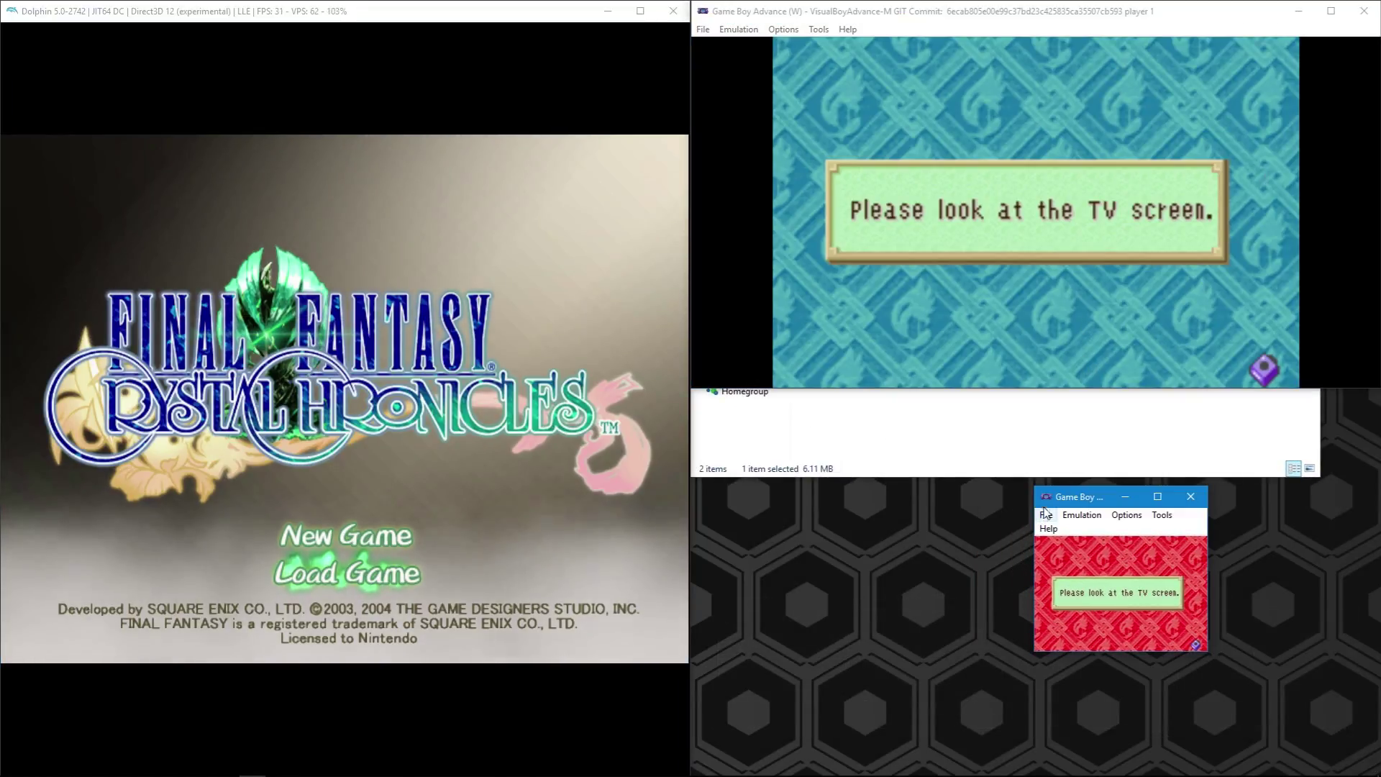
drag(1079, 497, 1375, 771)
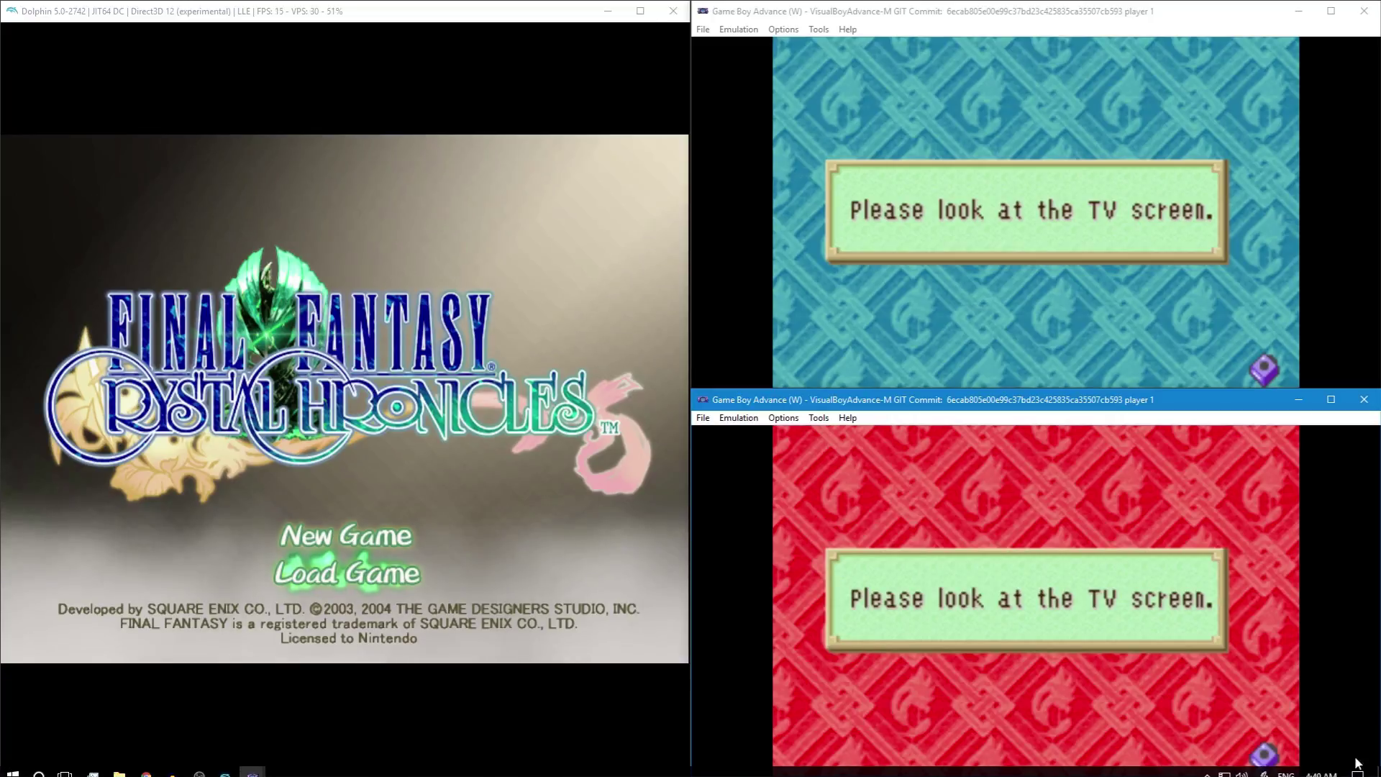
Load the multiplayer game data from Memory Card Slot A and open the party member selection
click(317, 458)
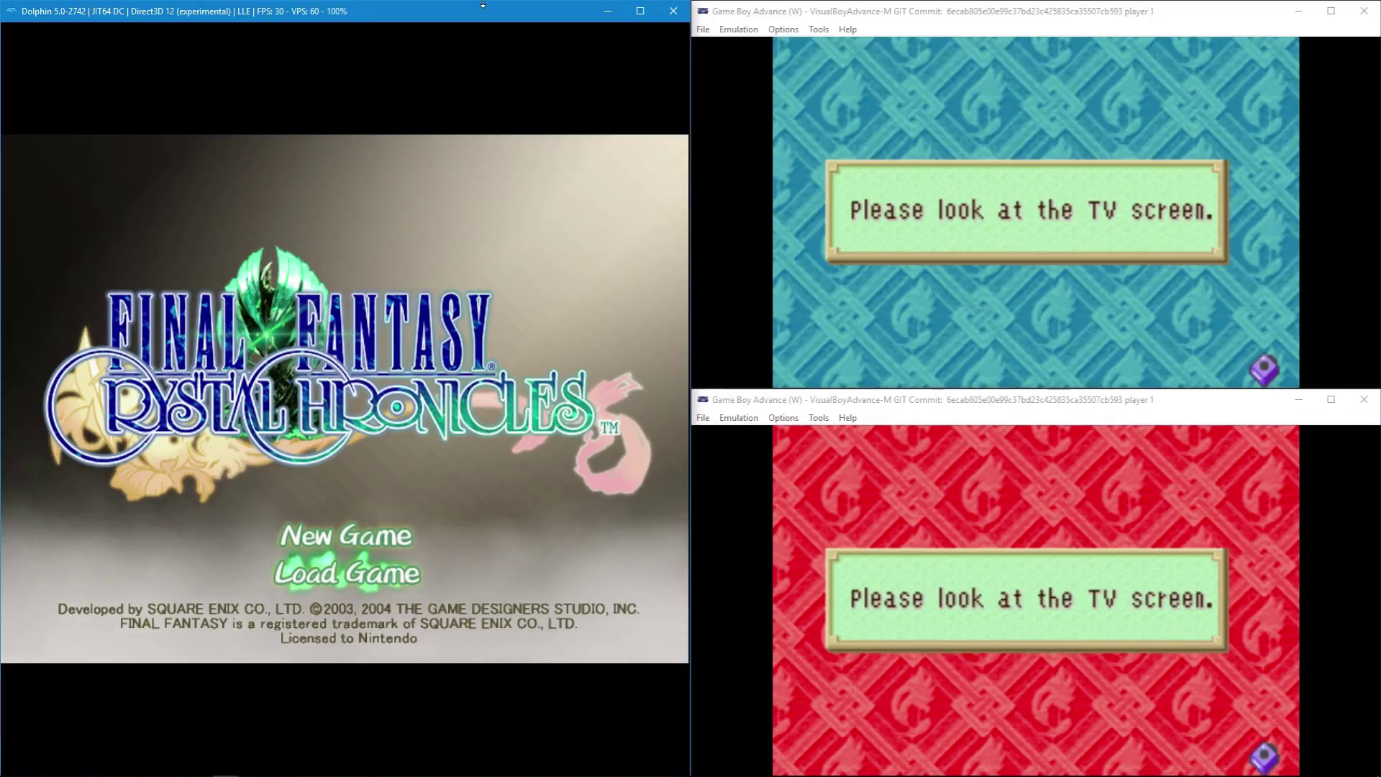
key(x)
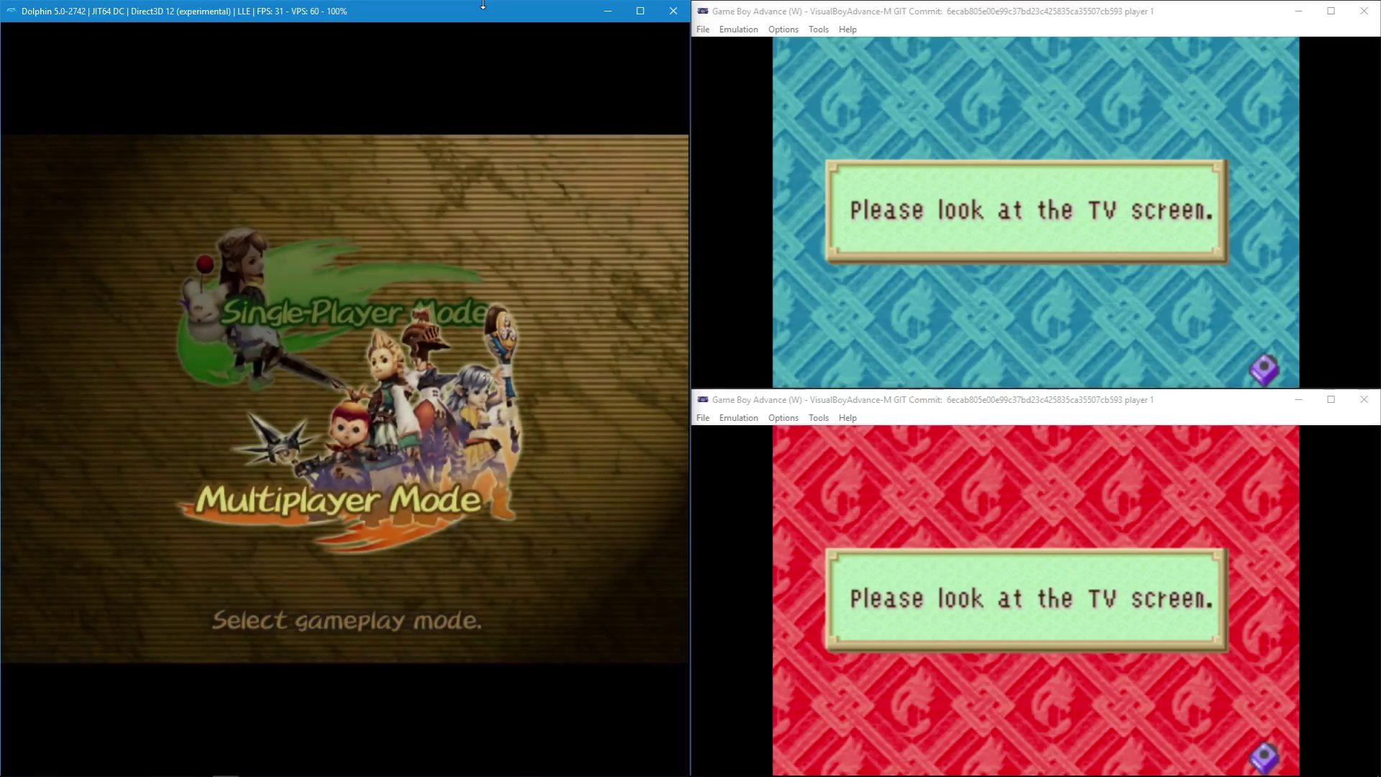
key(x)
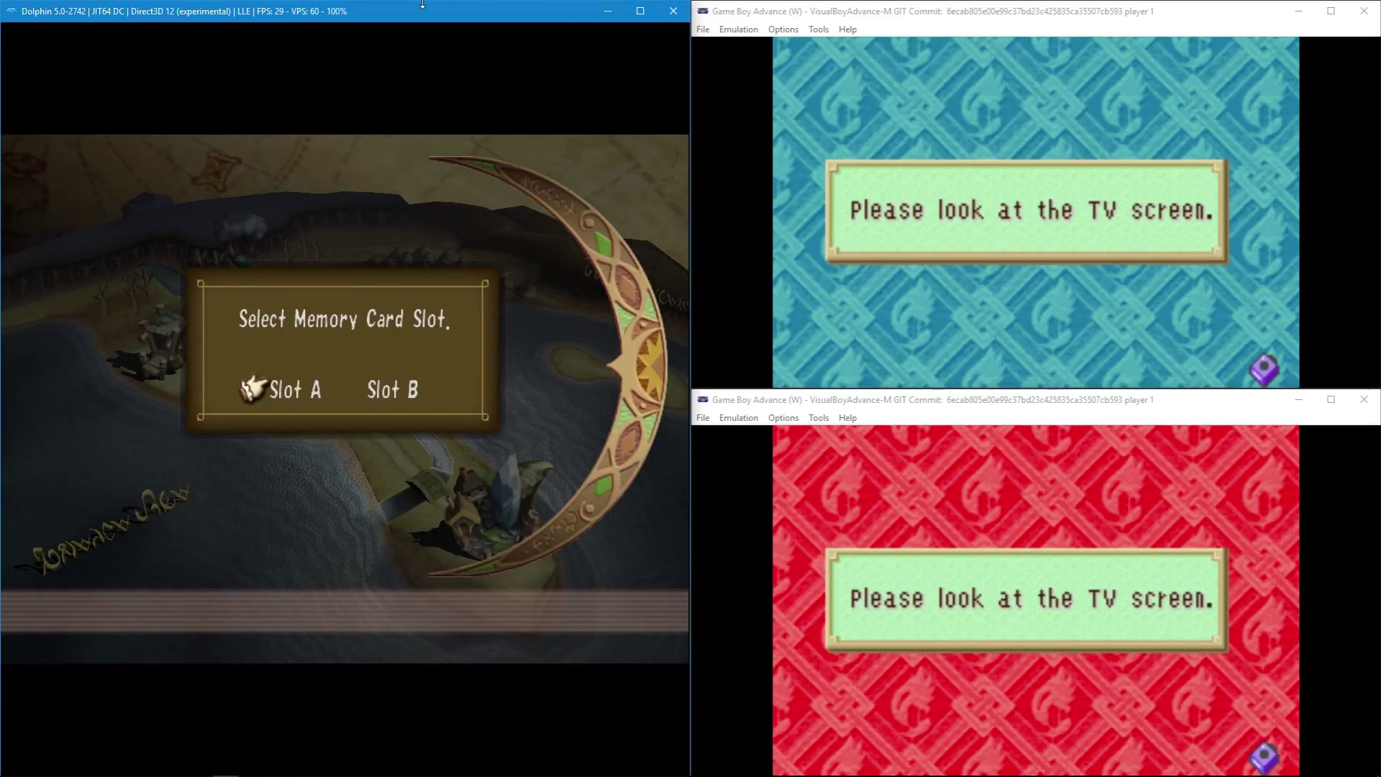
key(x)
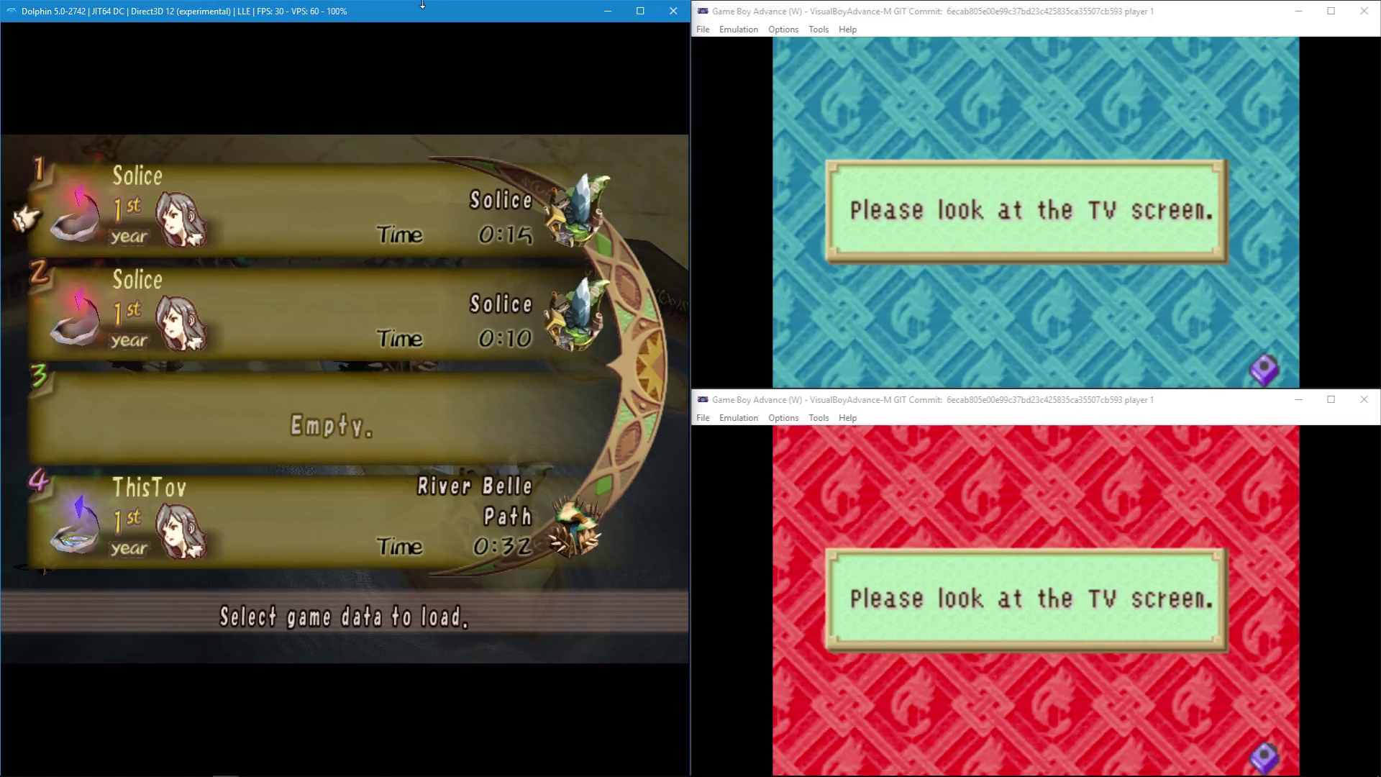
key(x)
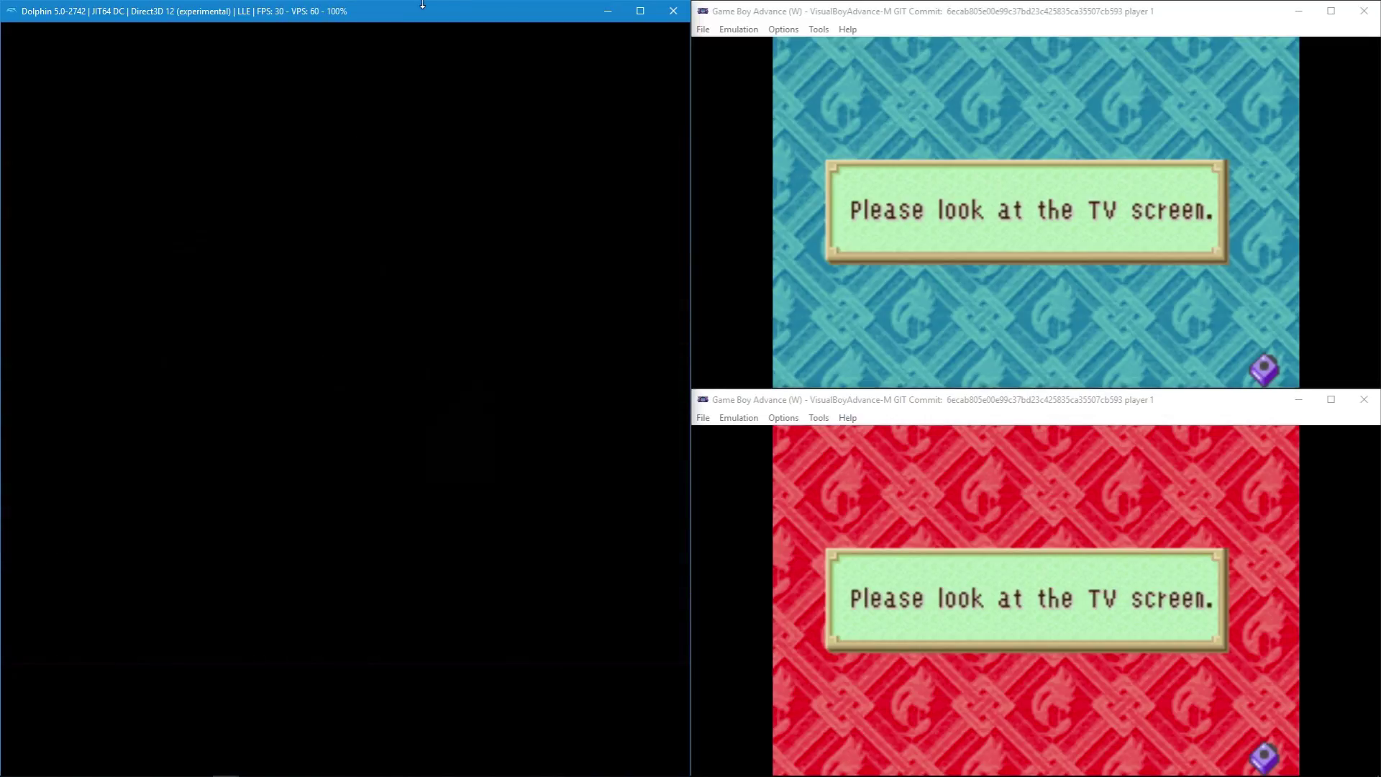
key(Left)
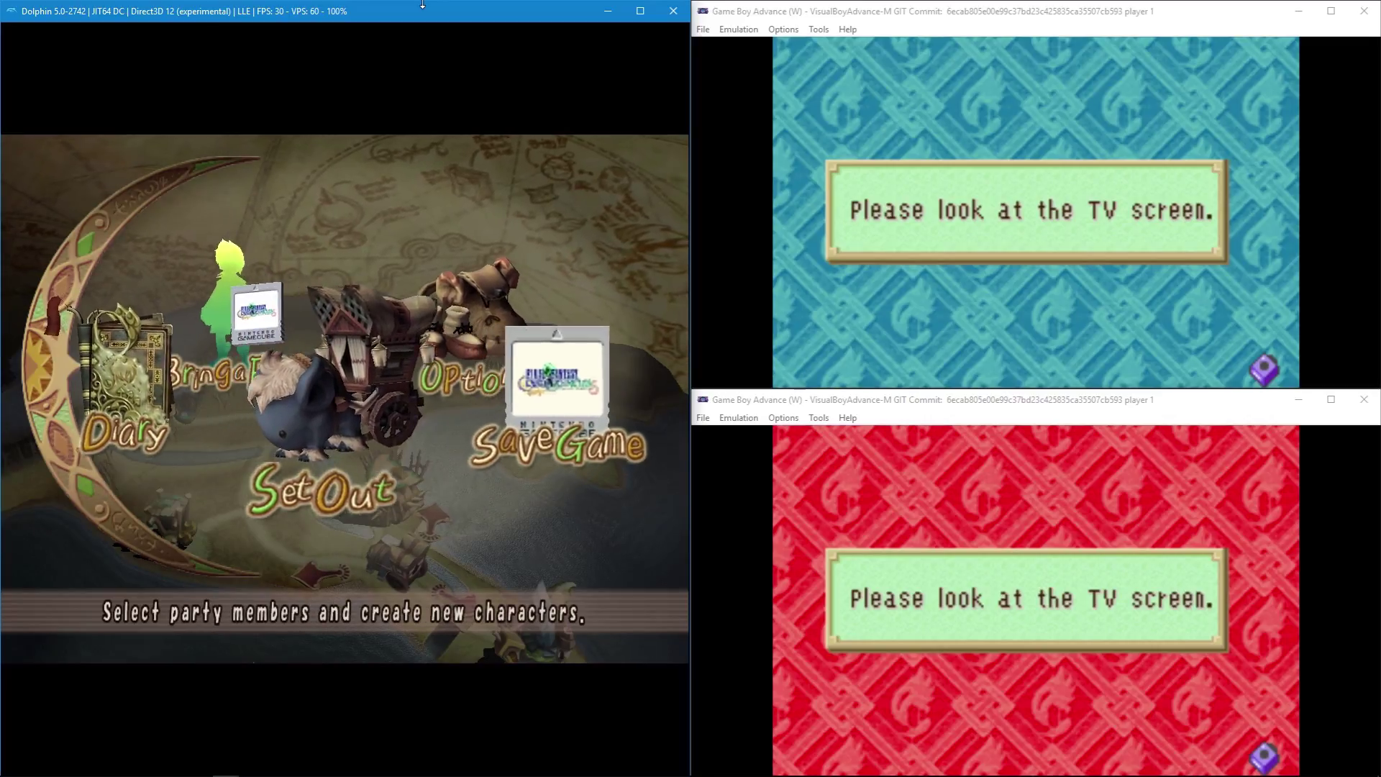
key(x)
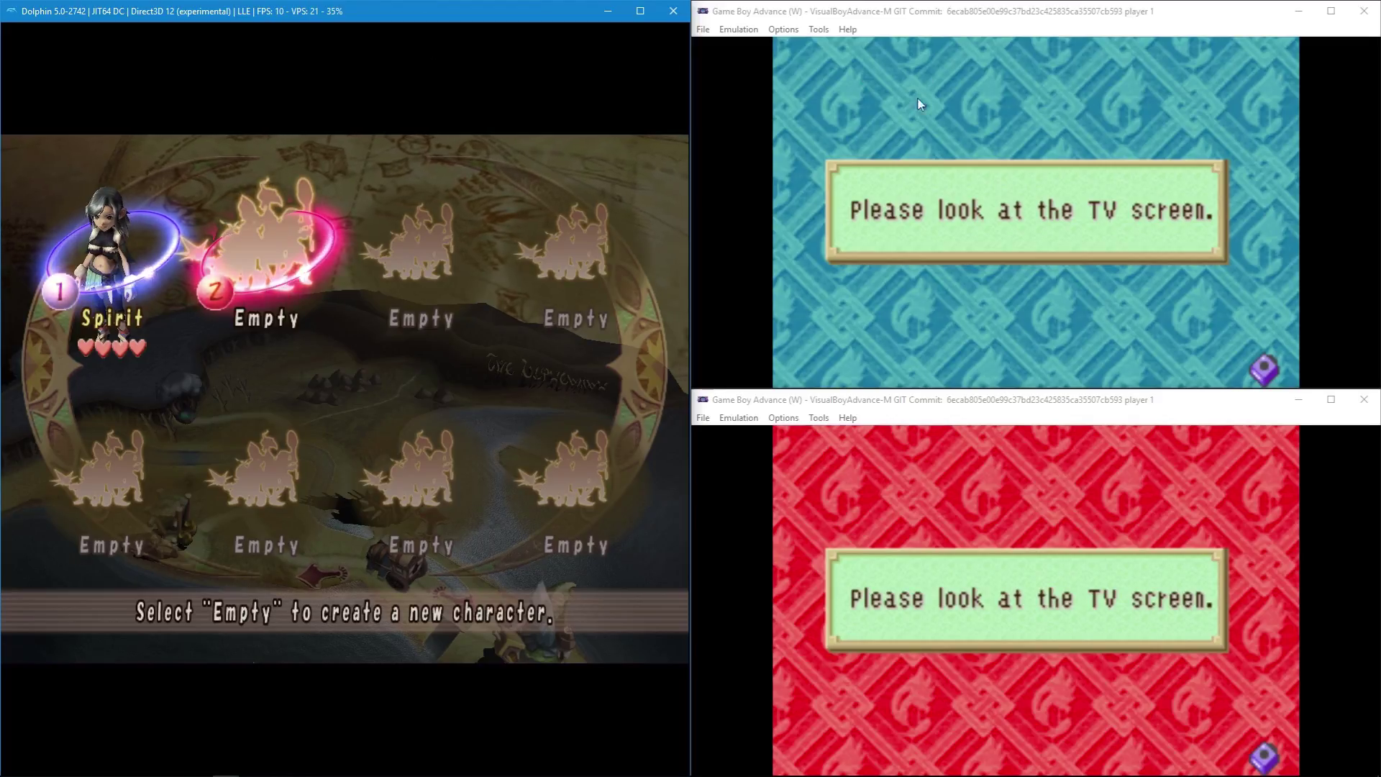
Enable Turbo mode in both VisualBoyAdvance-M instances
click(783, 29)
click(669, 117)
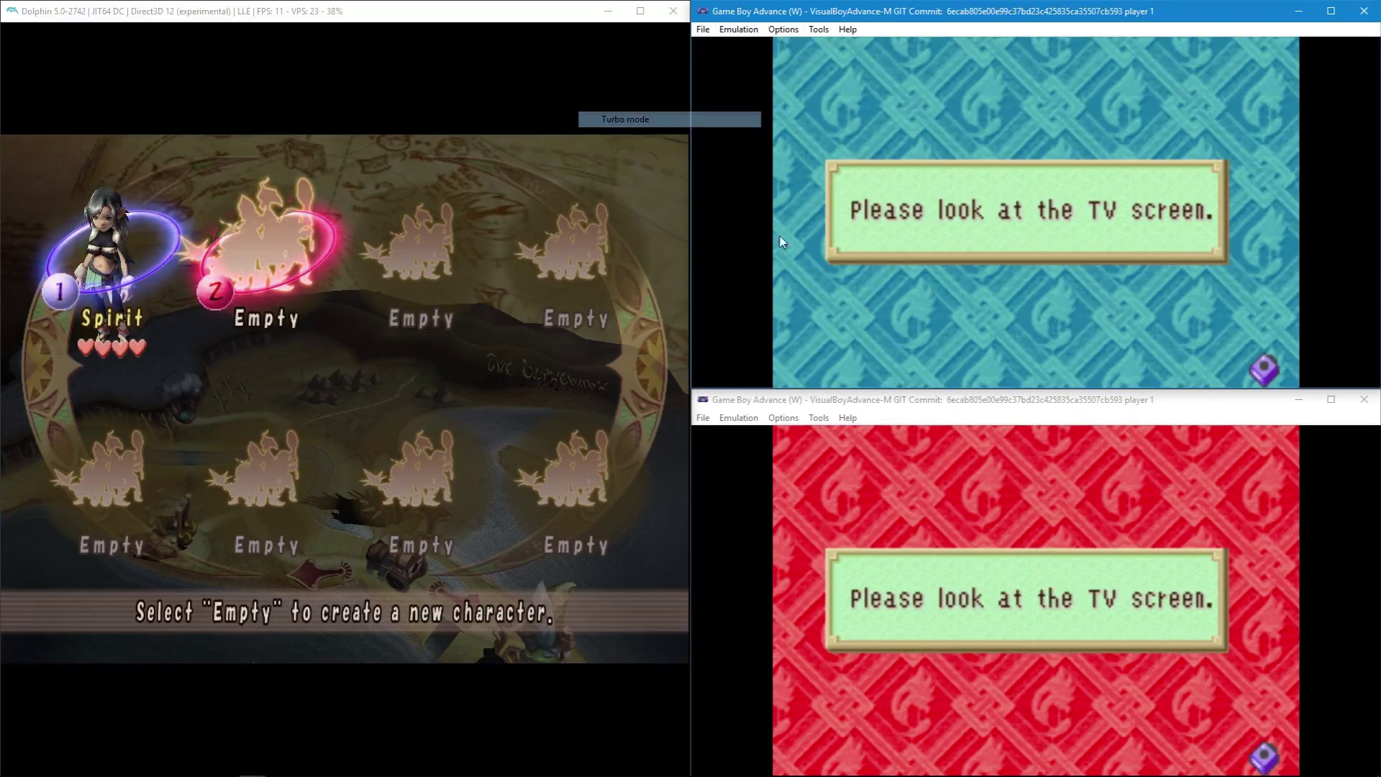
click(778, 417)
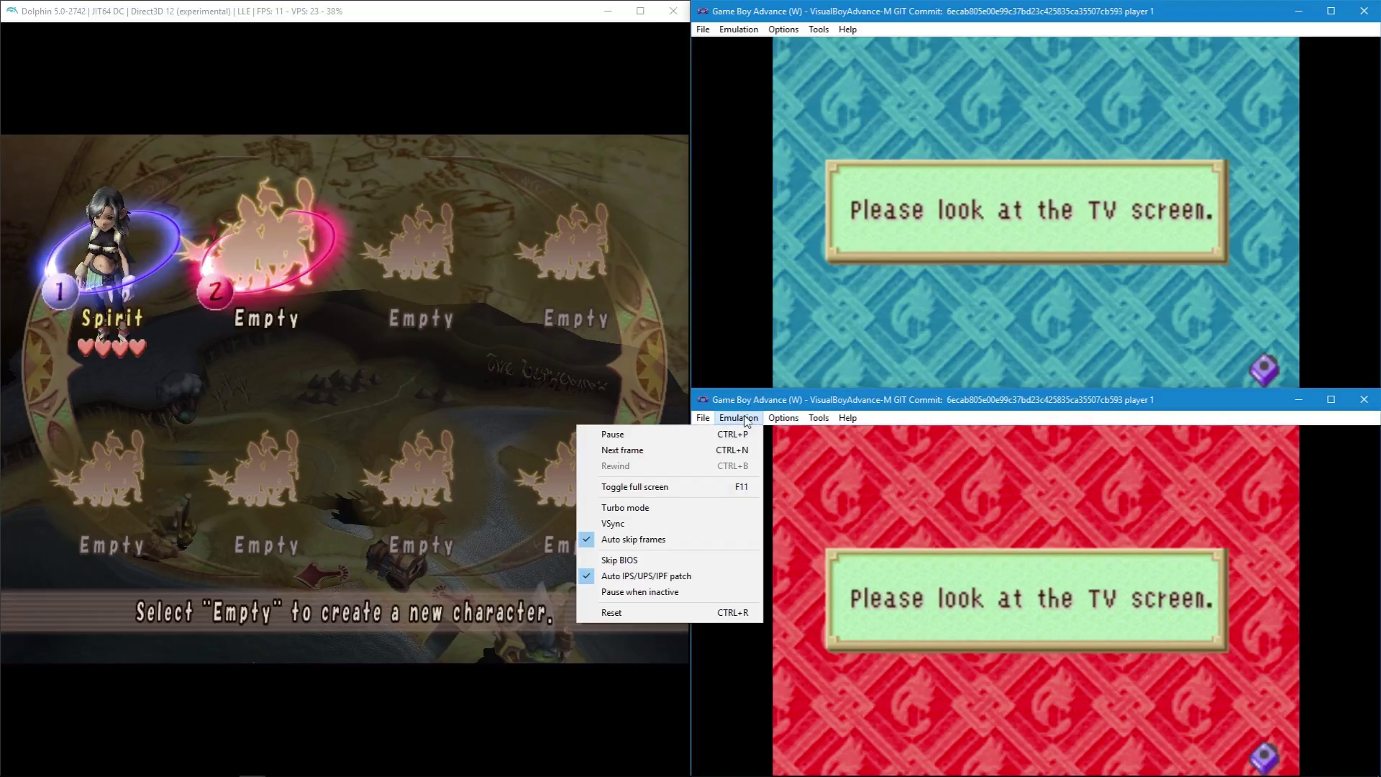
click(654, 512)
click(489, 358)
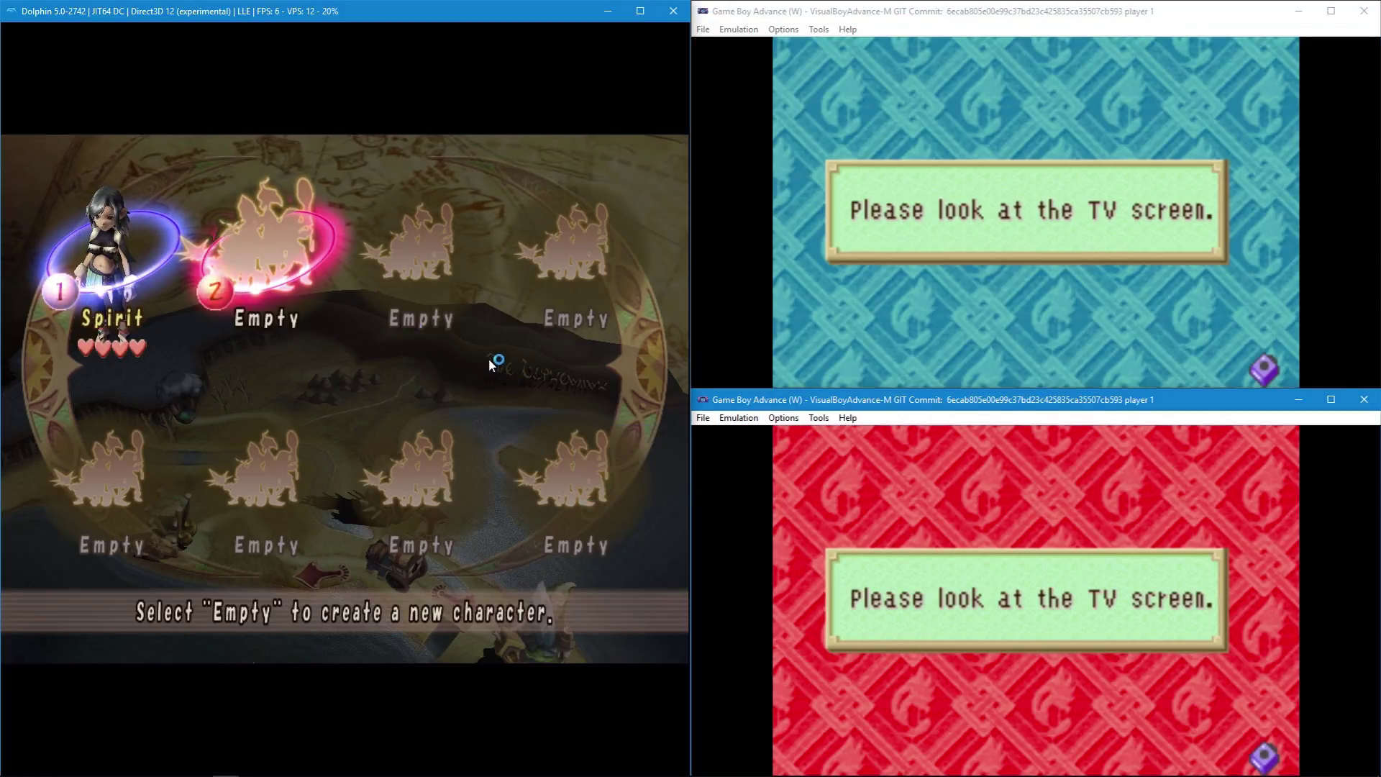
click(948, 282)
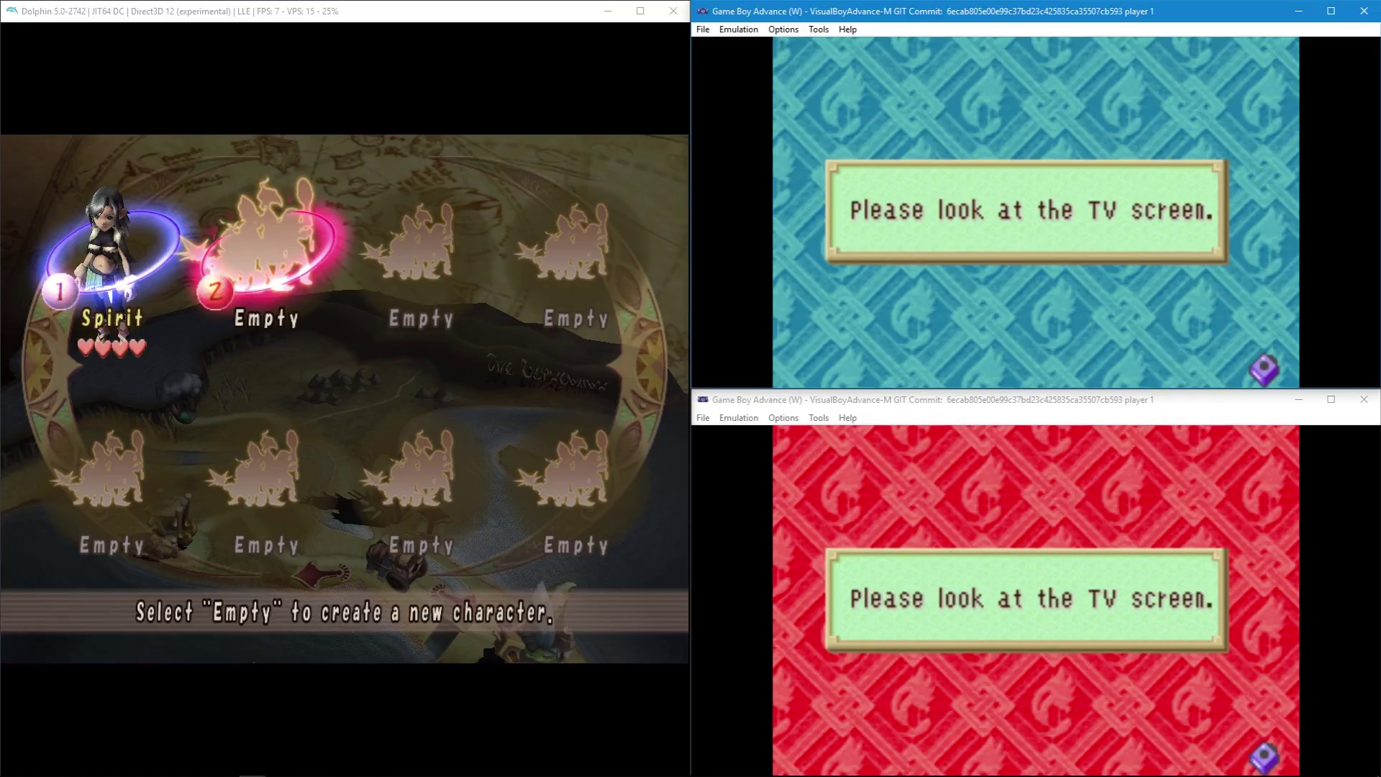
Test Player 2's direction, confirm and cancel controls from the lower instance on the party selection, backing out to the game's main menu
click(926, 505)
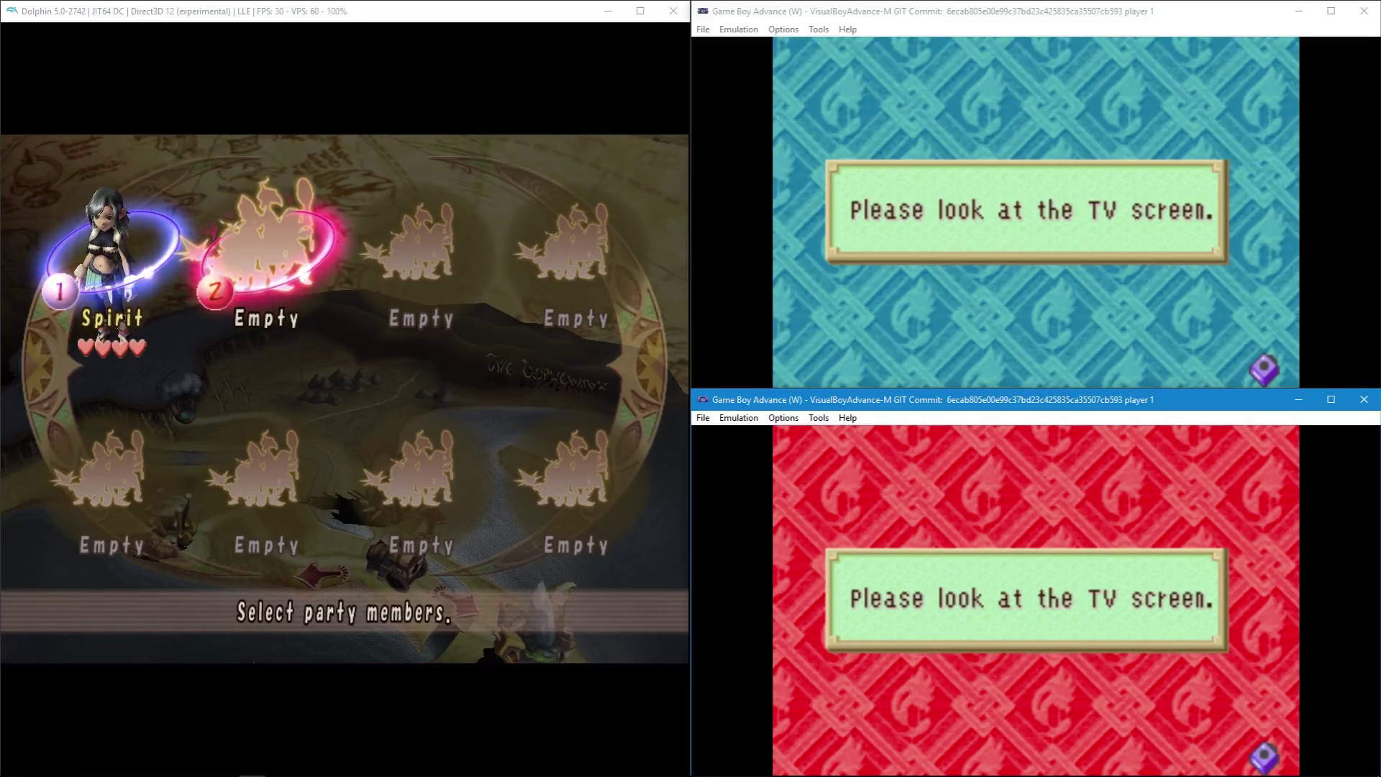
key(Right)
key(Down)
key(Left)
key(Up)
key(Right)
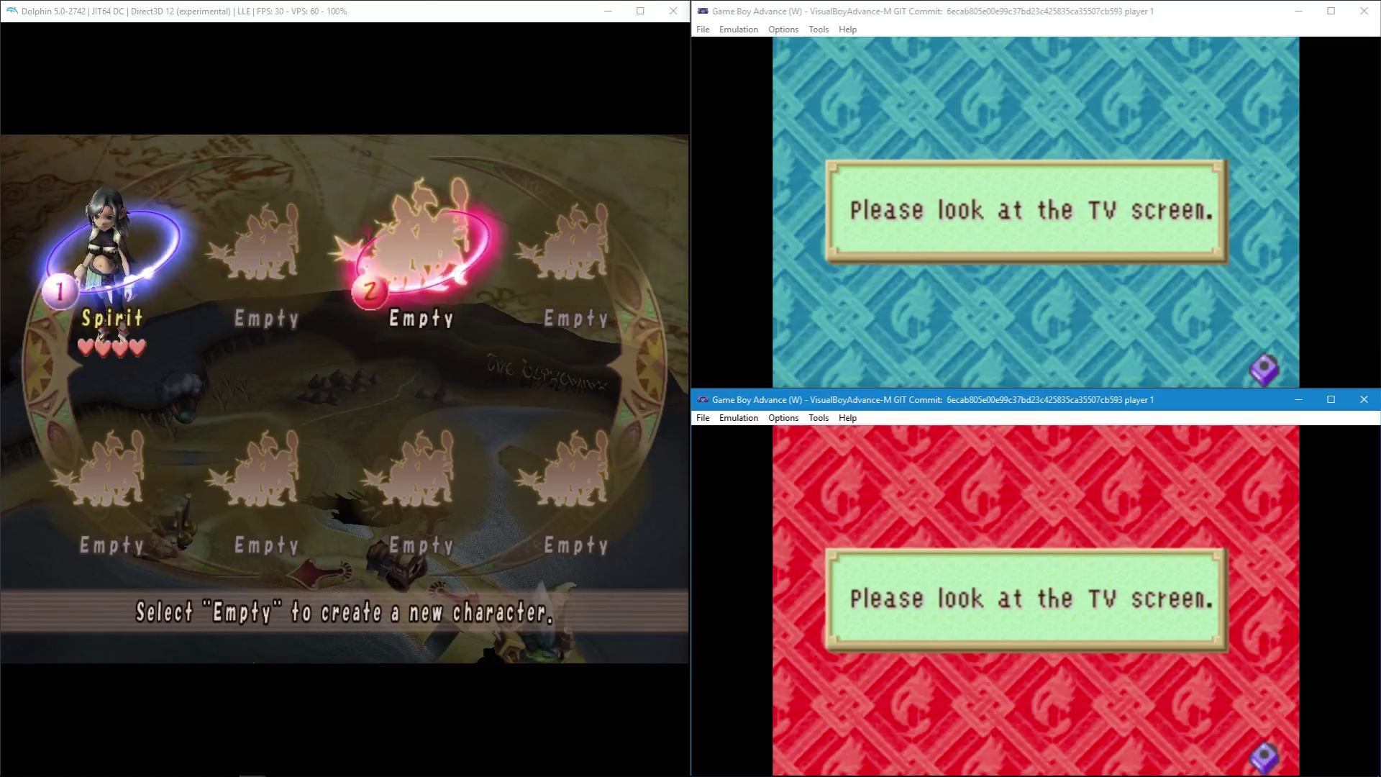
key(Left)
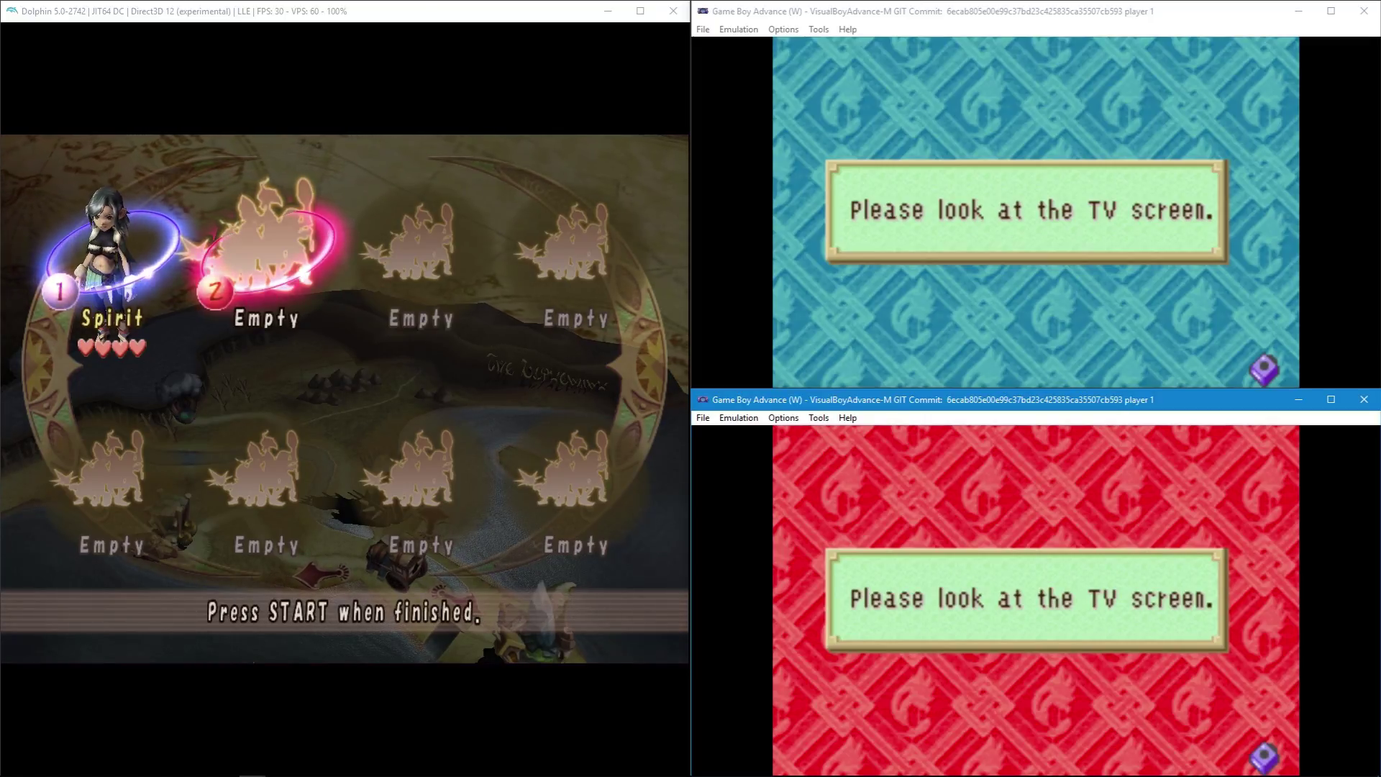
key(x)
key(z)
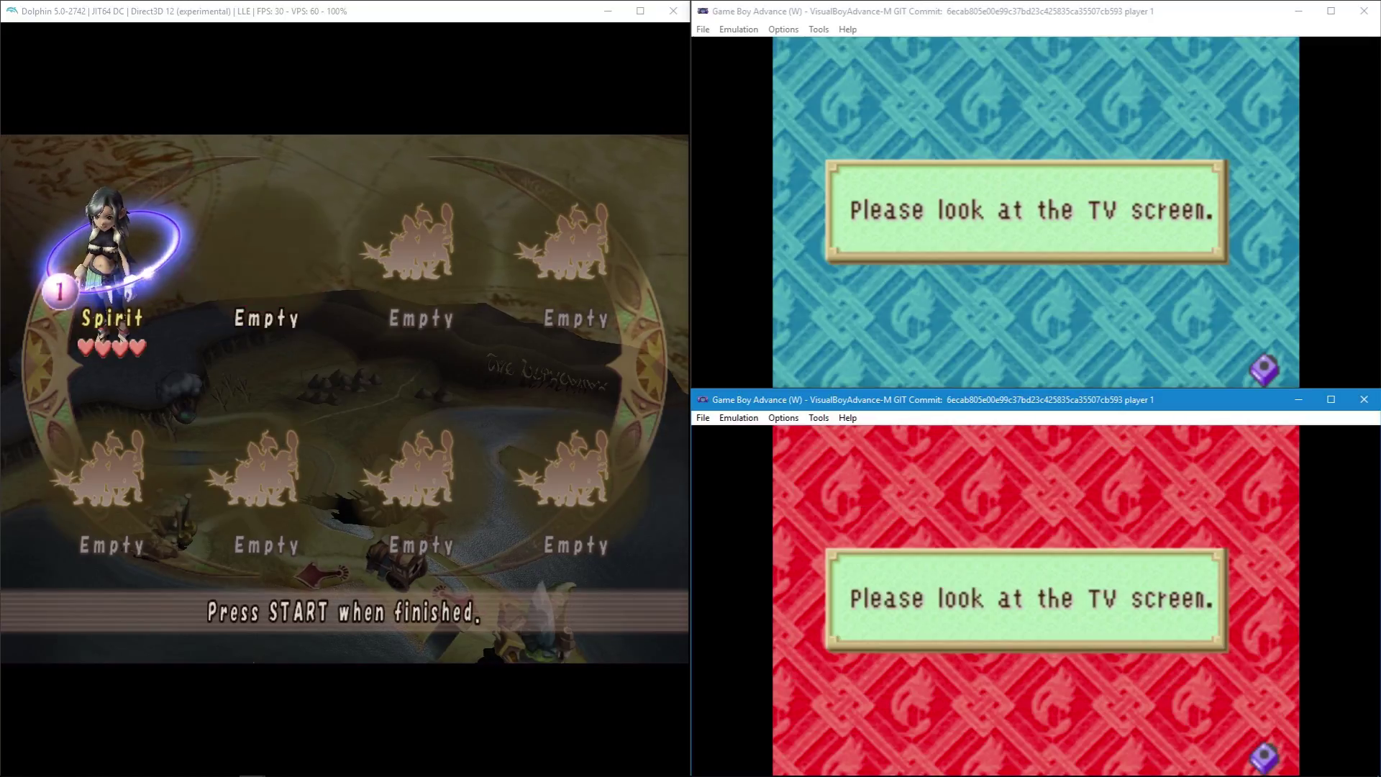
key(z)
key(z)
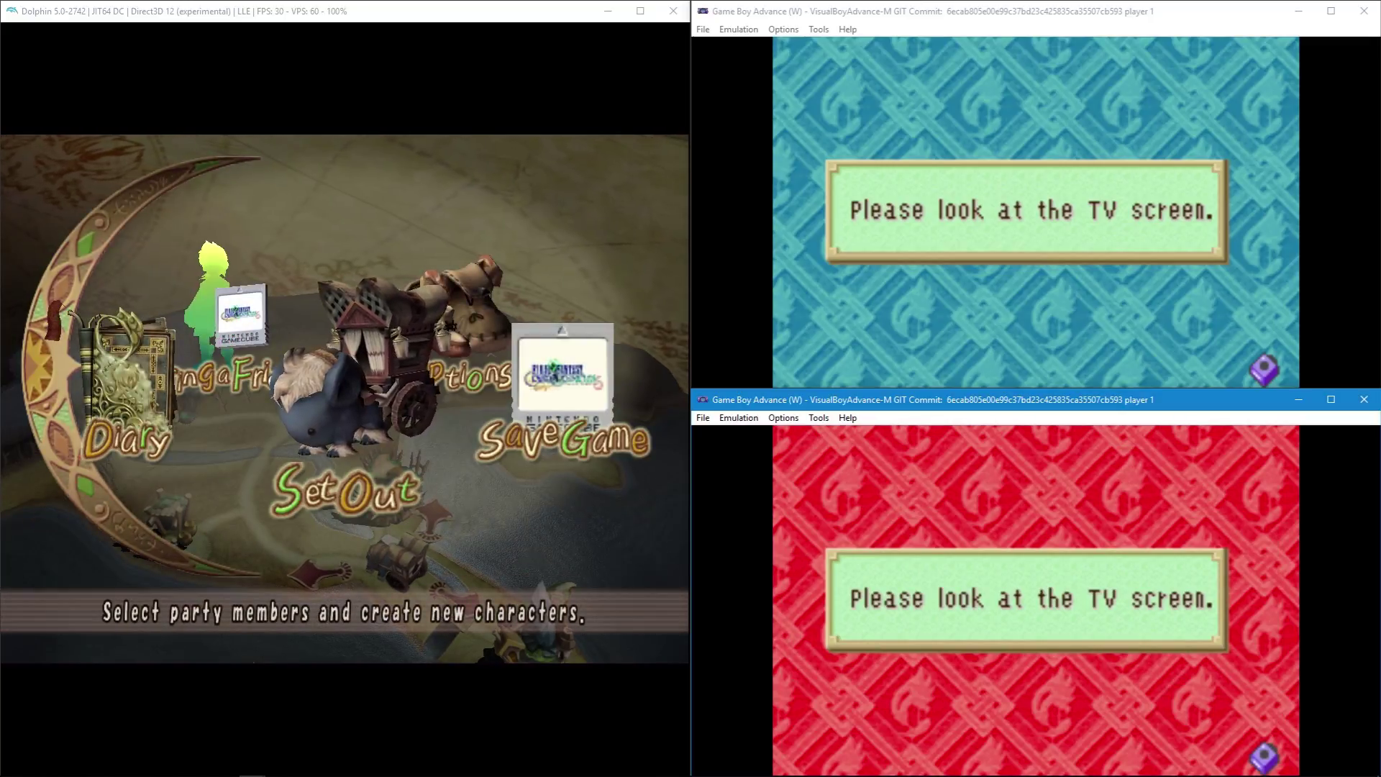
Reopen the party selection, start a new Player 2 character in the empty slot beside Spirit and enter its name
key(x)
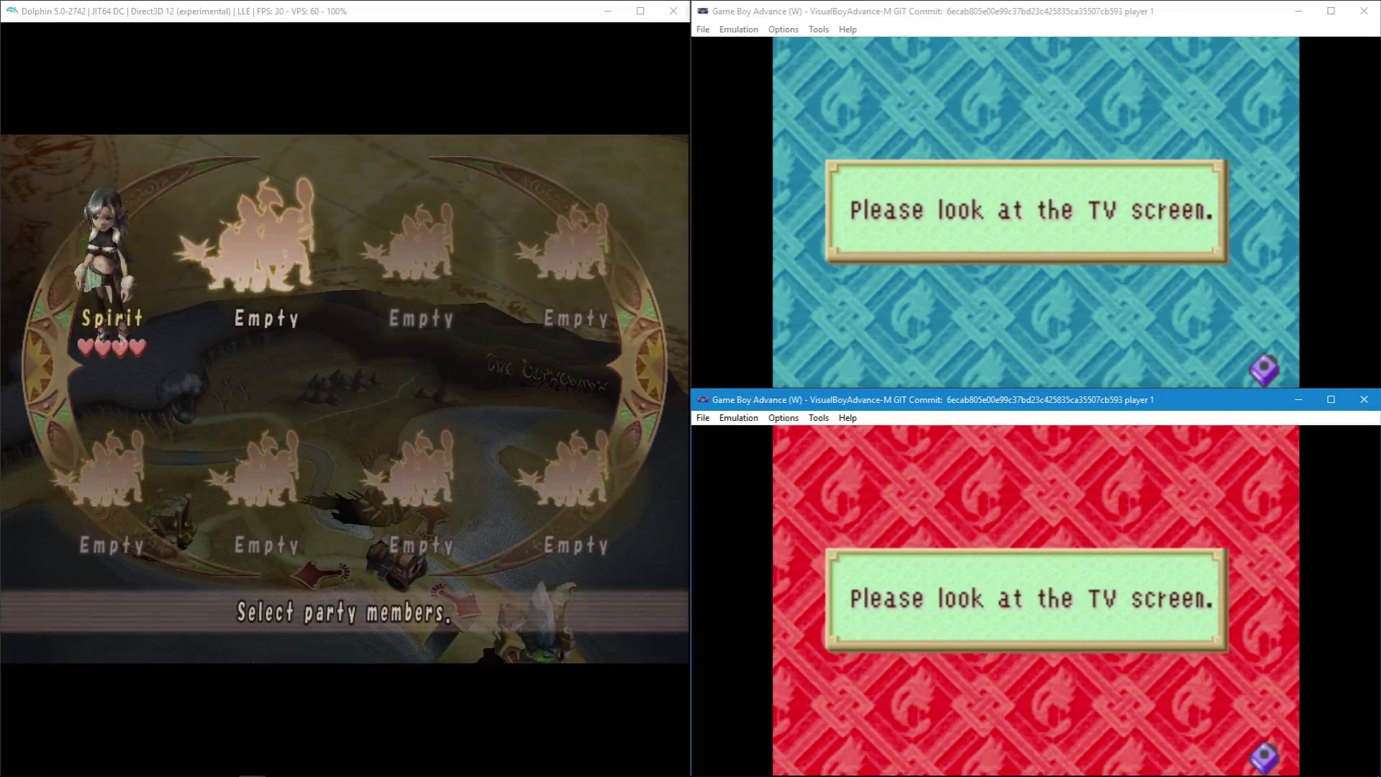
key(x)
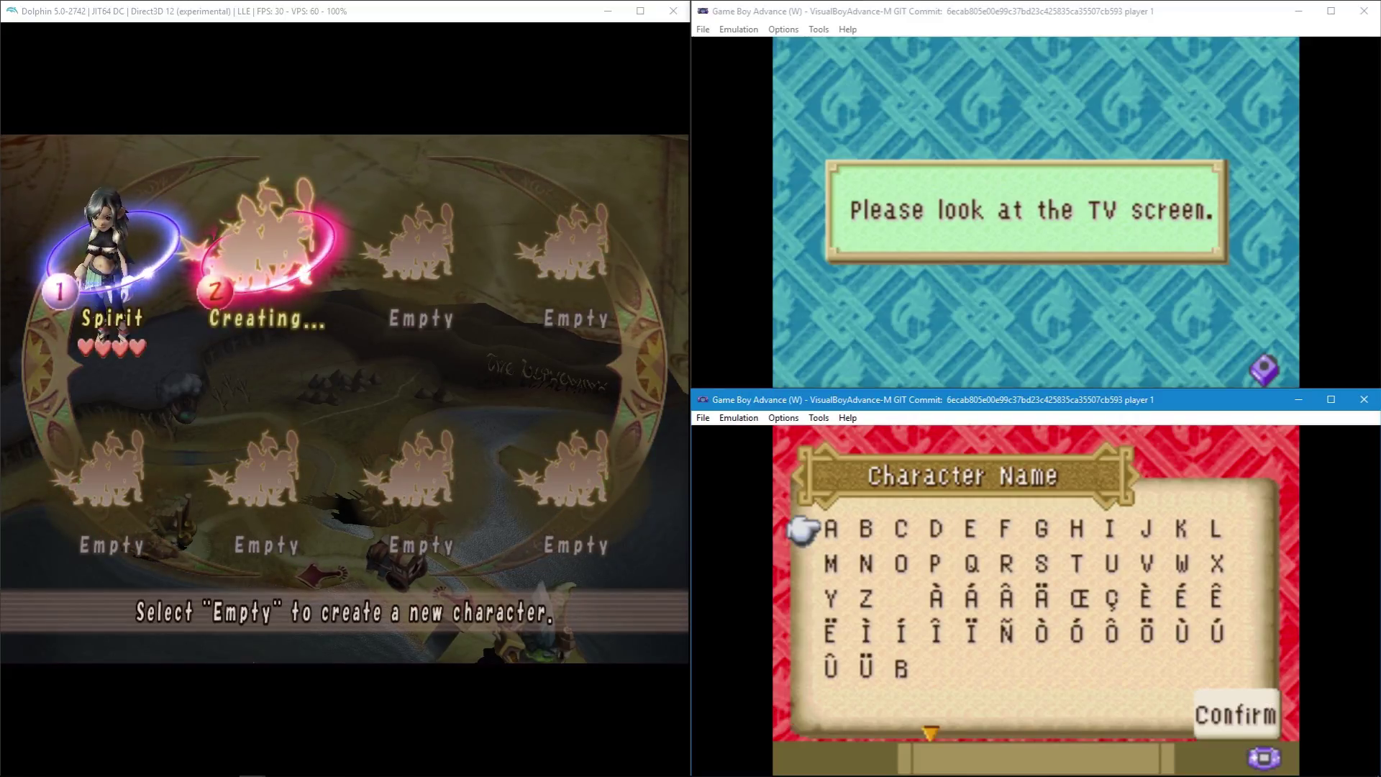
key(z)
key(z)
key(z)
key(z)
key(z)
key(z)
key(z)
key(z)
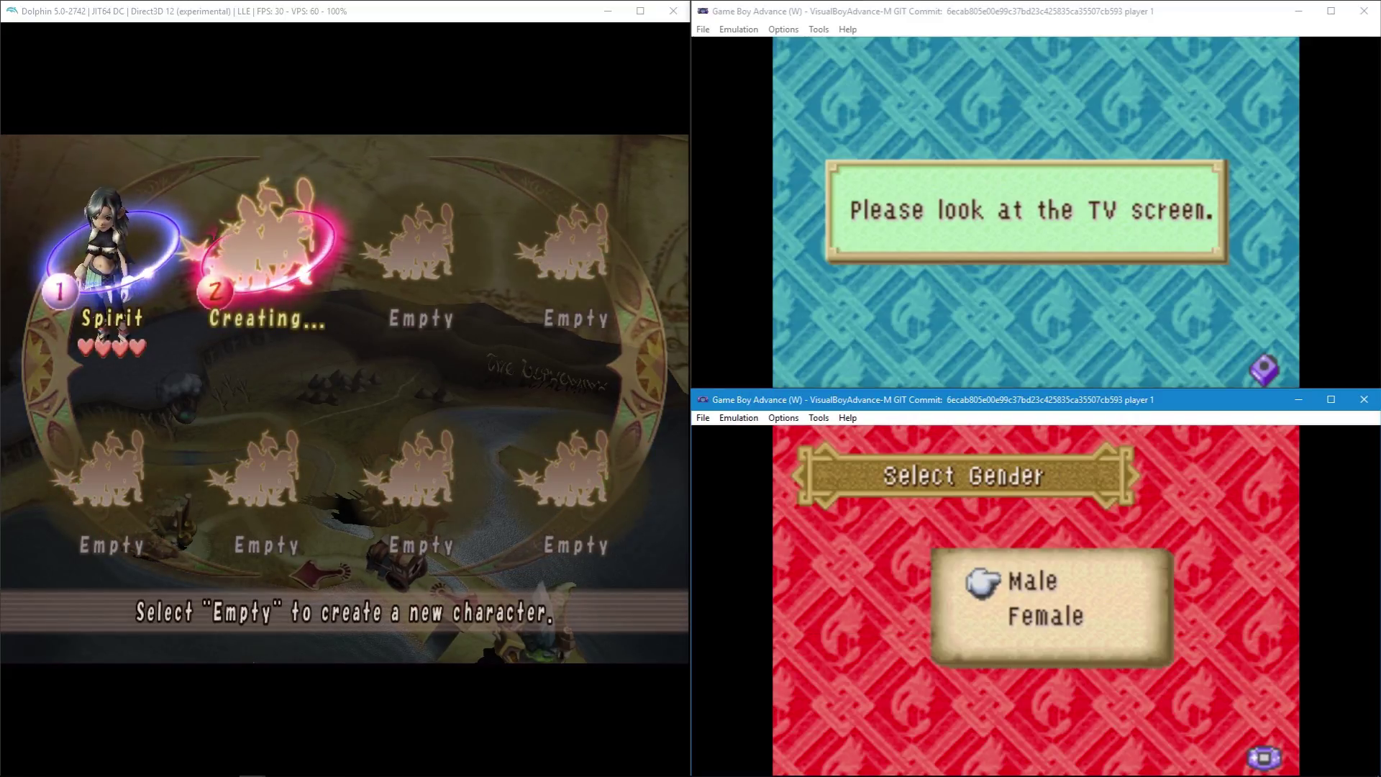
Make Player 2's new character a male Clavat with the Cowlick look and Blacksmith family trade, and accept the character summary
key(z)
key(z)
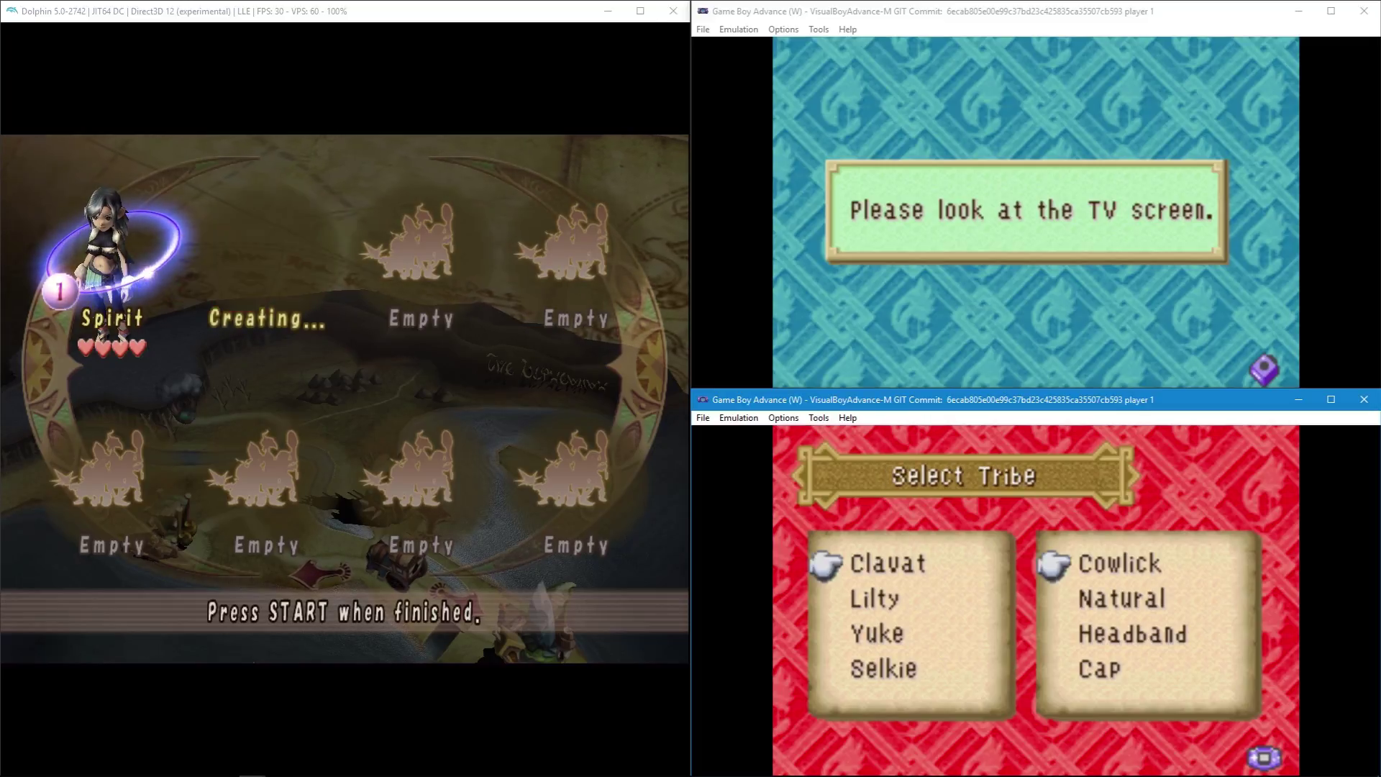
key(z)
key(z)
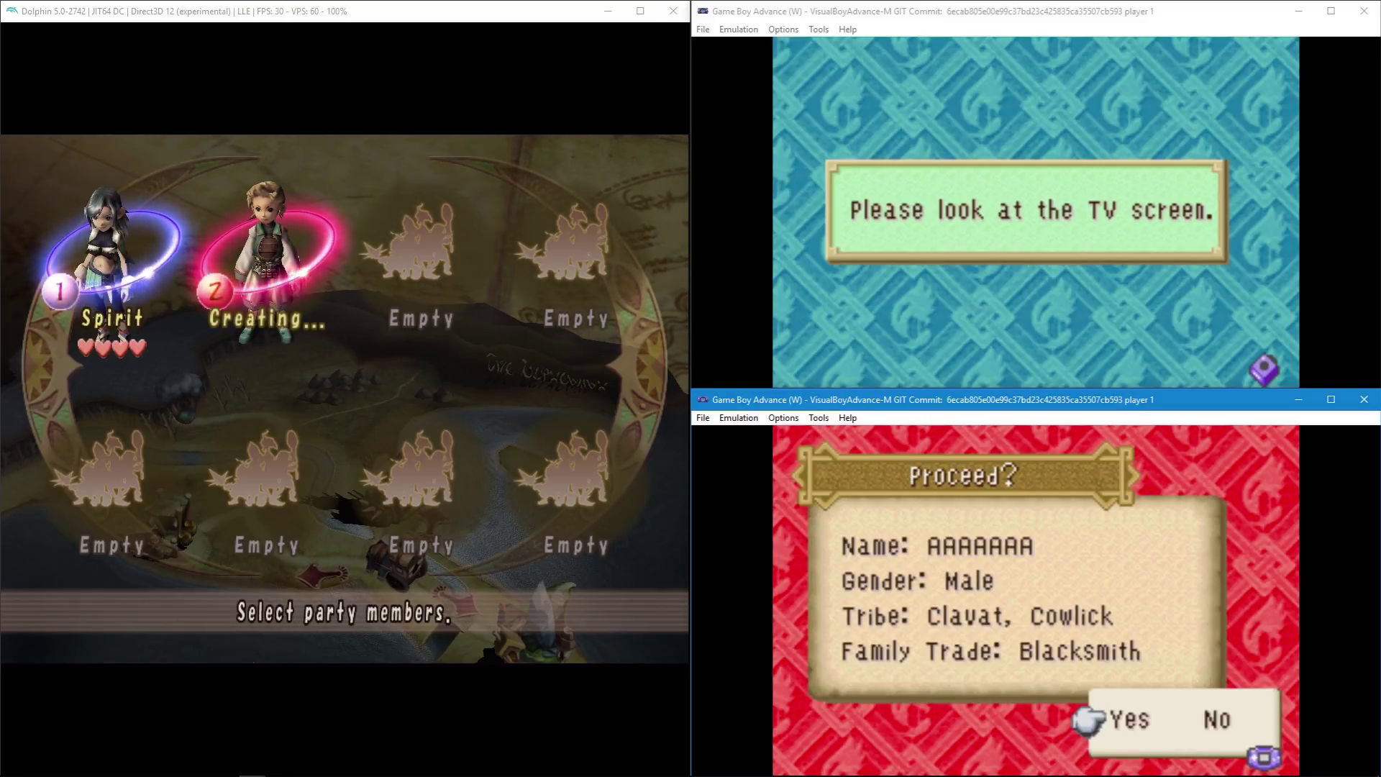
key(z)
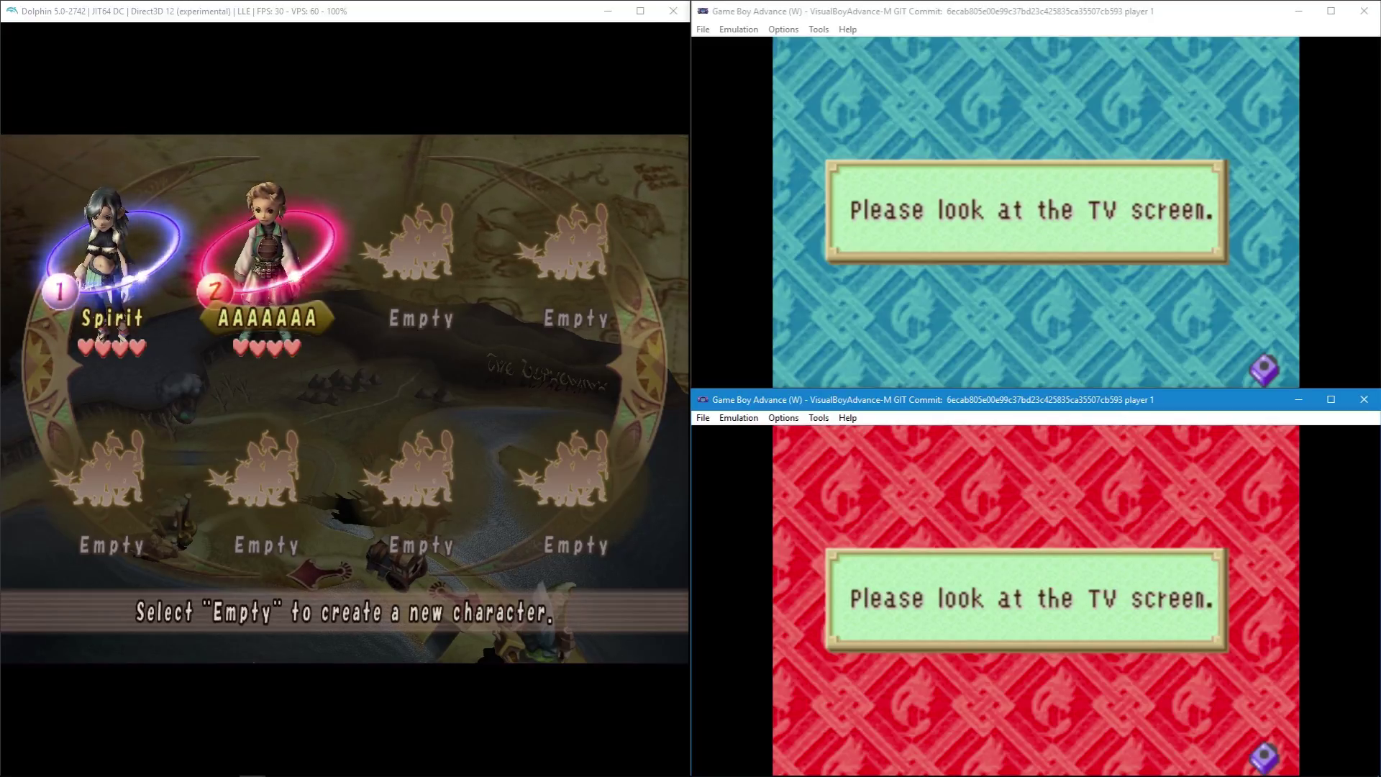
Start the adventure with Spirit and AAAAAAA as the party and move the caravan to River Belle Path
key(z)
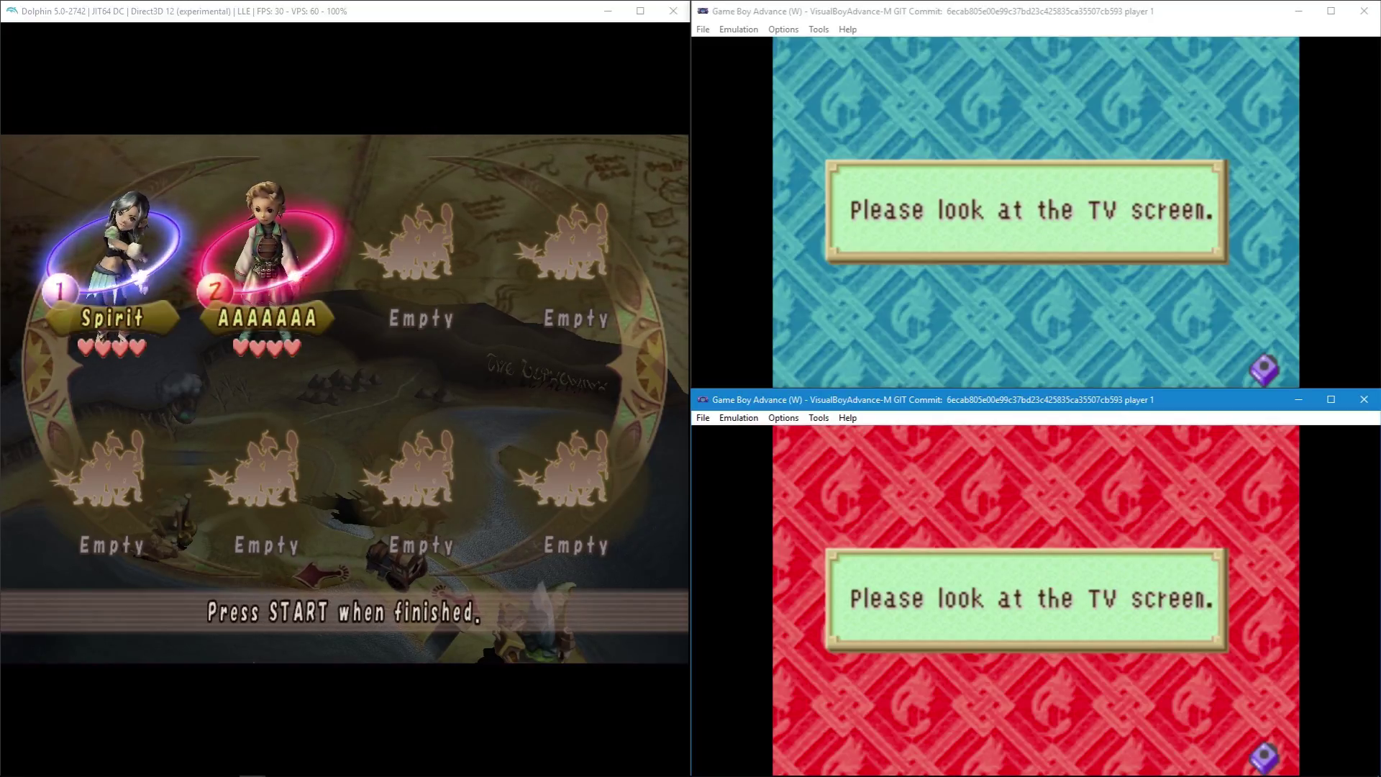
key(Return)
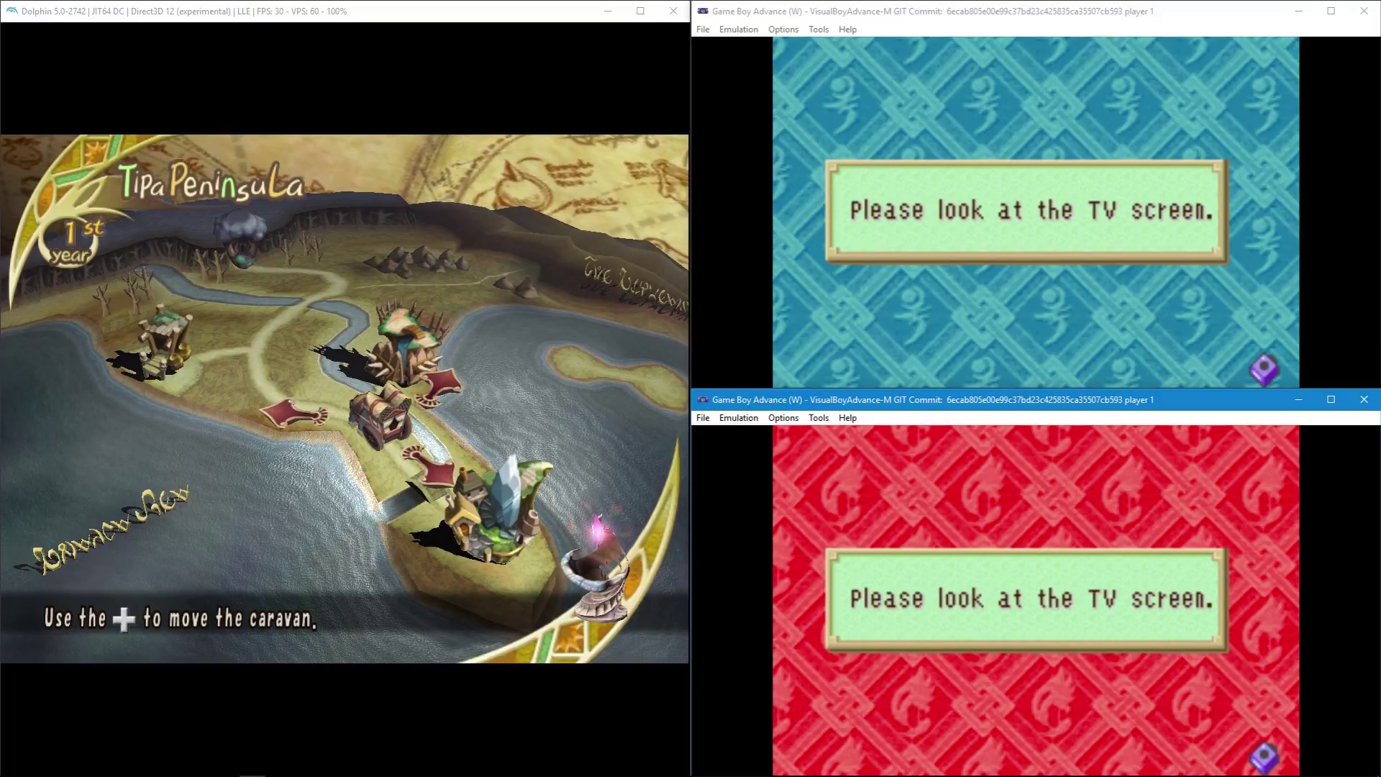
key(Up)
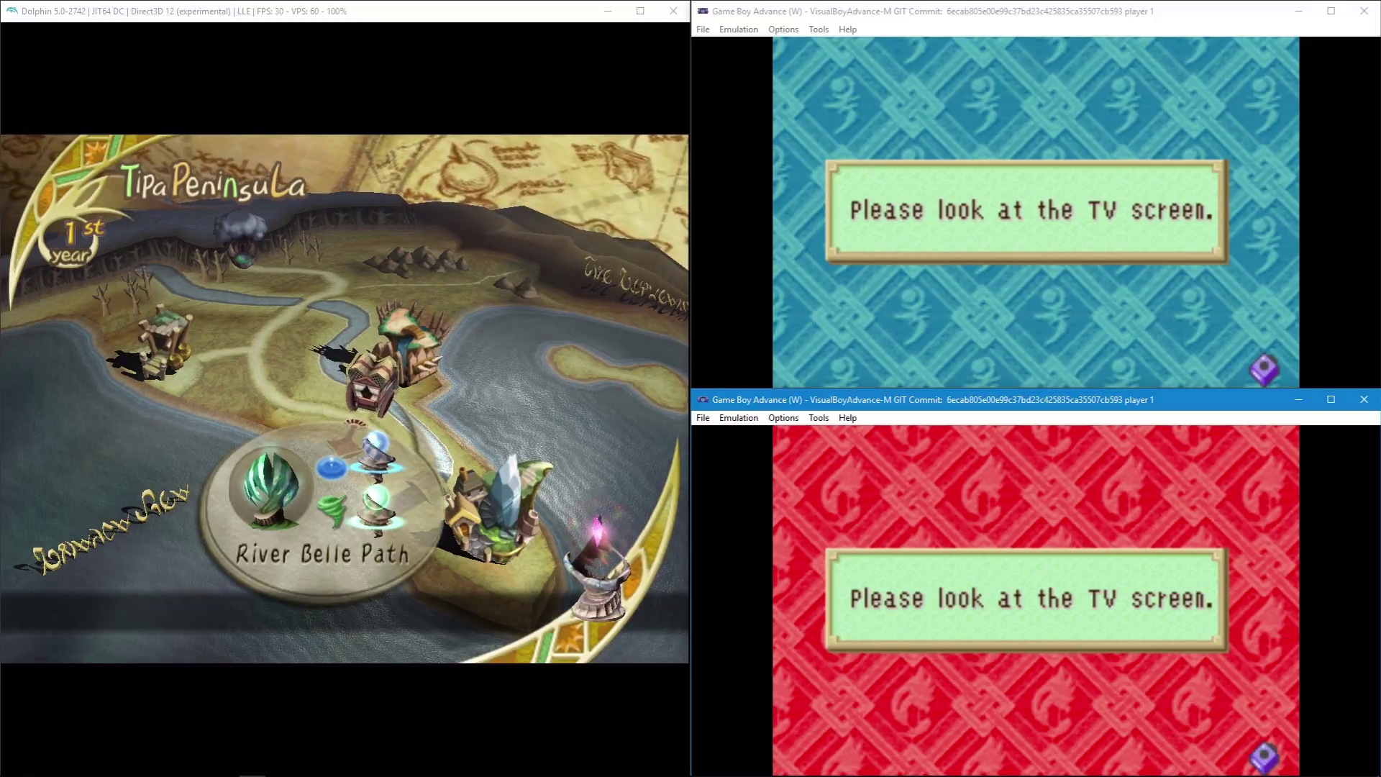